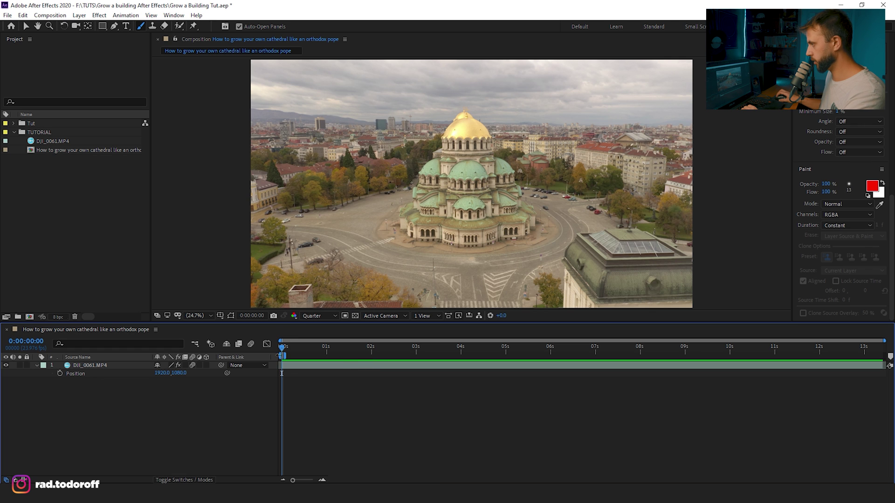
Add the cathedral composition to the render queue, set its output format to PNG Sequence and render it
{"action": "left_click", "coordinate": [50, 15]}
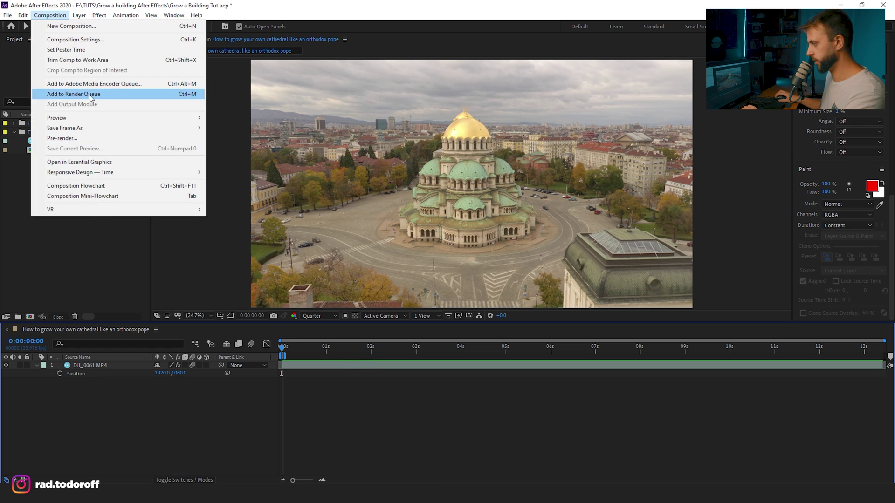
{"action": "left_click", "coordinate": [89, 94]}
{"action": "left_click", "coordinate": [77, 414]}
{"action": "left_click", "coordinate": [436, 120]}
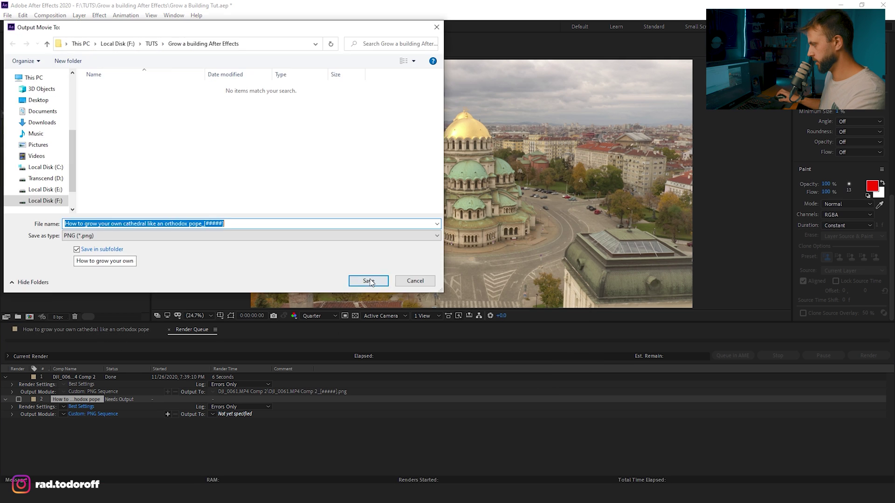
{"action": "key", "text": "Return"}
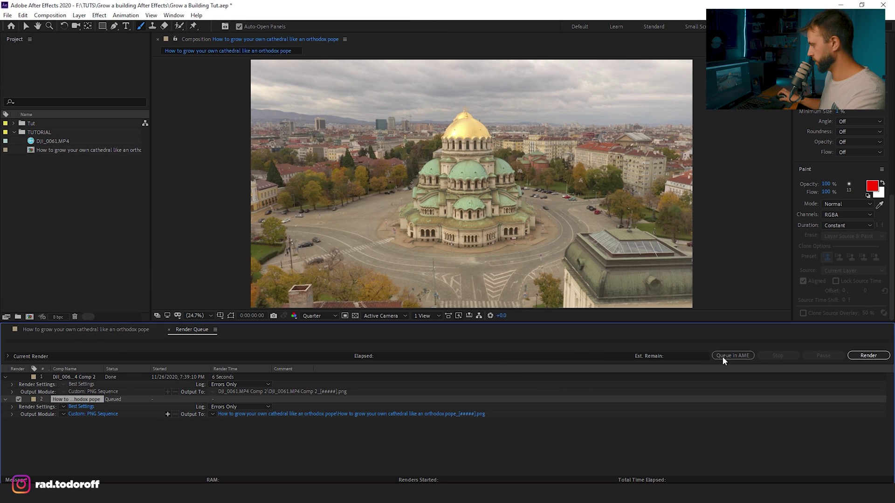
{"action": "left_click", "coordinate": [885, 355]}
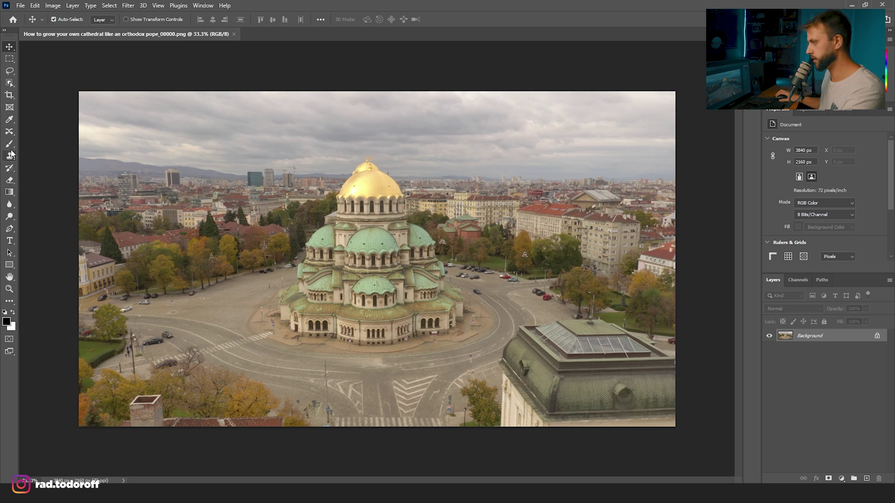
Activate the Pen tool in Photoshop and duplicate the Background layer of the rendered first frame
{"action": "right_click", "coordinate": [14, 231]}
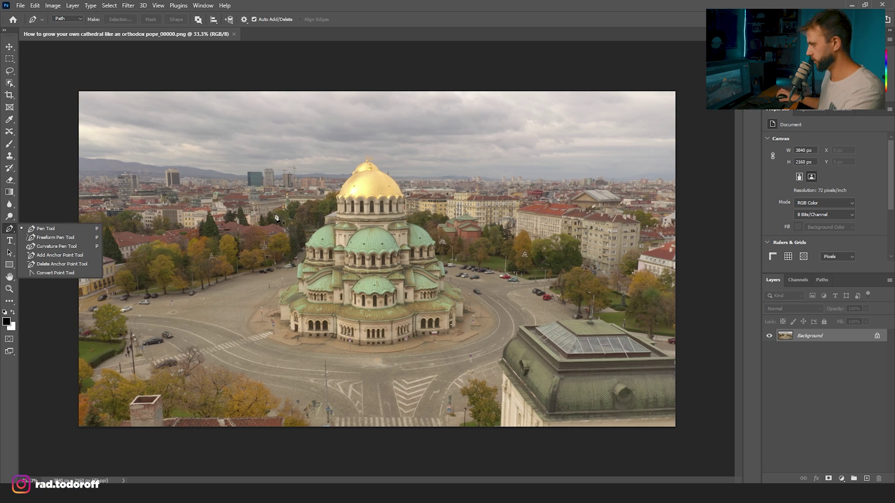
{"action": "left_click", "coordinate": [65, 230]}
{"action": "left_click_drag", "start_coordinate": [818, 339], "coordinate": [867, 478]}
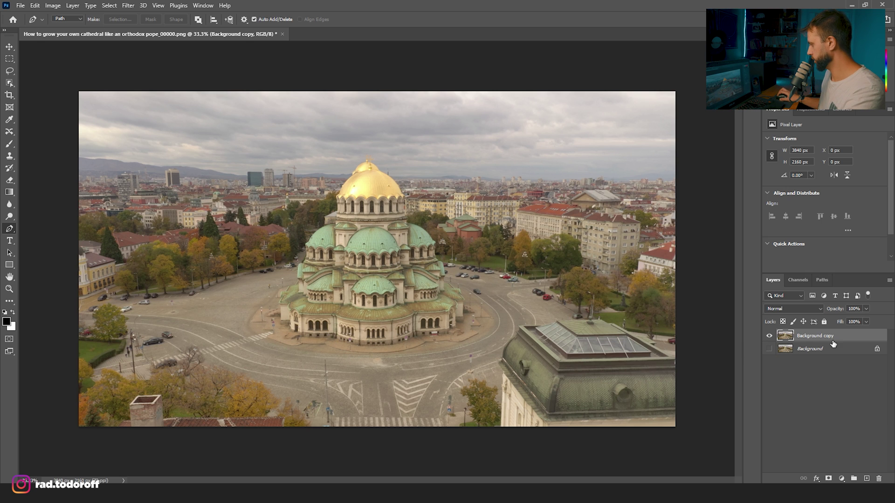
Trace the cathedral's left outline as a path from the golden dome down to the lower green roofs
{"action": "scroll", "coordinate": [382, 247], "scroll_direction": "up", "scroll_amount": 19}
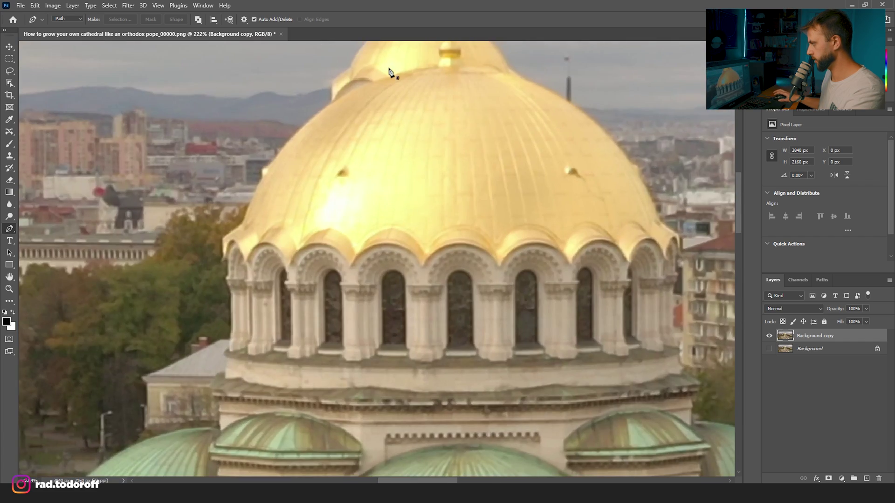
{"action": "left_click_drag", "start_coordinate": [390, 74], "coordinate": [381, 276]}
{"action": "scroll", "coordinate": [391, 198], "scroll_direction": "up", "scroll_amount": 5}
{"action": "left_click", "coordinate": [428, 146]}
{"action": "left_click", "coordinate": [428, 173]}
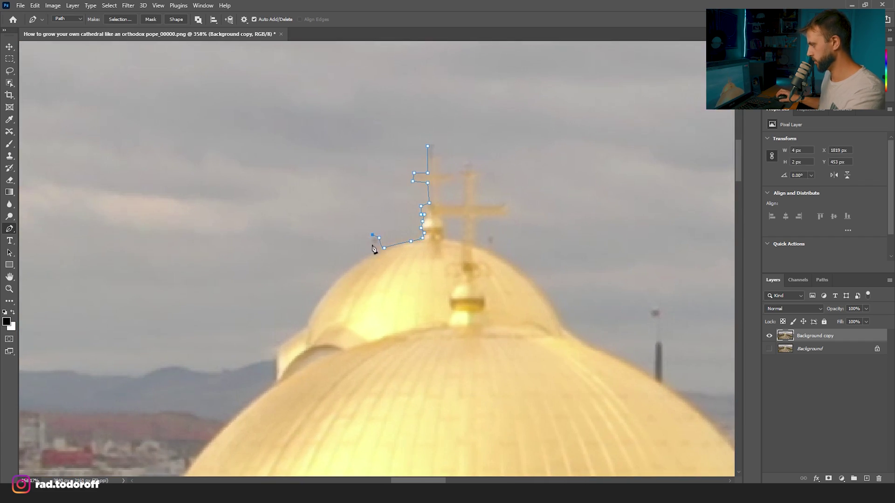
{"action": "left_click", "coordinate": [443, 329]}
{"action": "left_click", "coordinate": [459, 350]}
{"action": "left_click", "coordinate": [412, 274]}
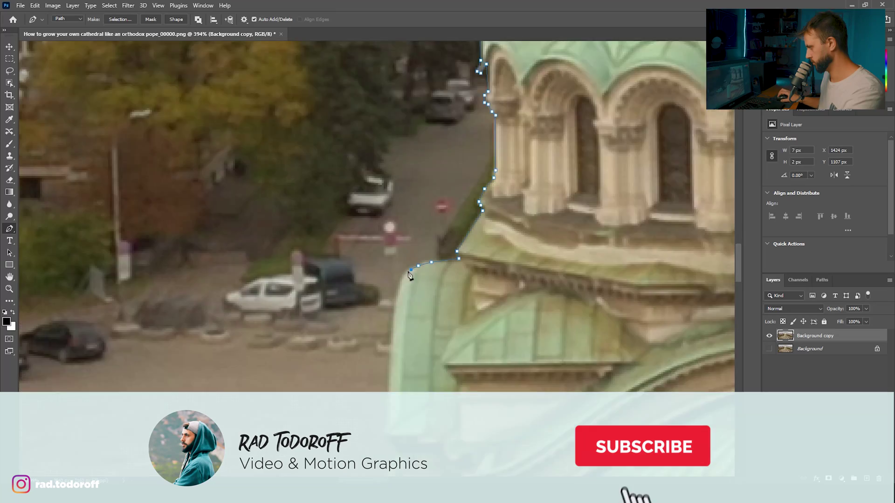
Continue the path around the left lower roofs and along the left pavement edge beside the crosswalk
{"action": "left_click", "coordinate": [409, 192]}
{"action": "left_click", "coordinate": [327, 207]}
{"action": "left_click", "coordinate": [308, 233]}
{"action": "left_click", "coordinate": [261, 234]}
{"action": "left_click", "coordinate": [257, 126]}
{"action": "left_click", "coordinate": [296, 186]}
{"action": "left_click", "coordinate": [264, 191]}
{"action": "left_click", "coordinate": [156, 281]}
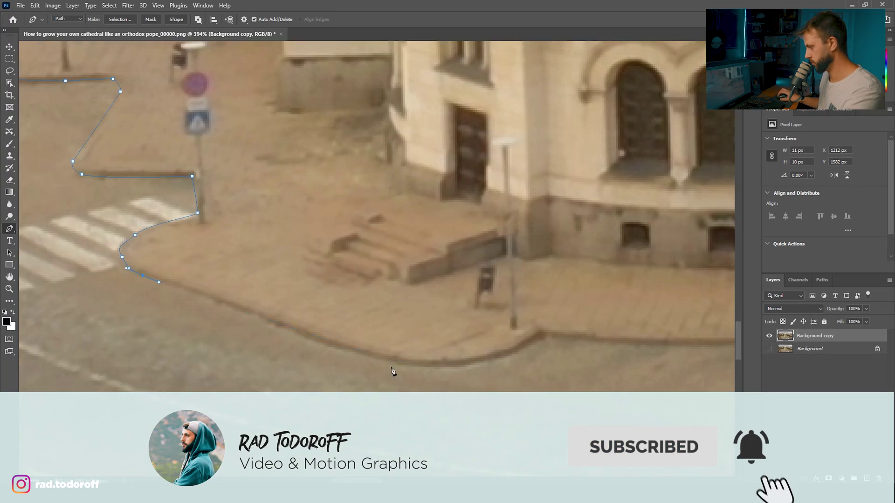
Extend the path along the front pavement edge and around the right-hand lamp posts to the building wall
{"action": "left_click_drag", "start_coordinate": [208, 267], "coordinate": [223, 268]}
{"action": "left_click_drag", "start_coordinate": [469, 313], "coordinate": [497, 310]}
{"action": "left_click", "coordinate": [491, 310]}
{"action": "left_click", "coordinate": [197, 279]}
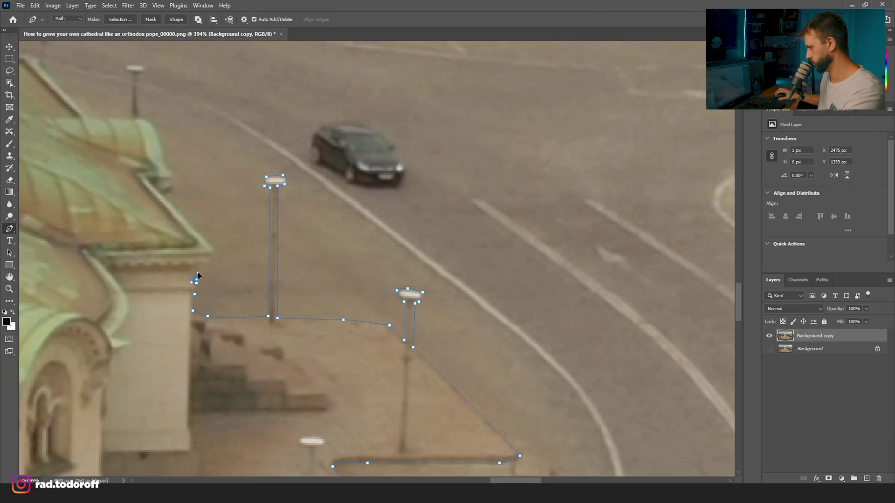
Continue tracing up the cathedral's right side, past the side roofs, to the edge of the golden dome
{"action": "left_click", "coordinate": [302, 233]}
{"action": "left_click", "coordinate": [239, 229]}
{"action": "left_click_drag", "start_coordinate": [240, 174], "coordinate": [242, 166]}
{"action": "left_click", "coordinate": [310, 93]}
{"action": "left_click", "coordinate": [562, 262]}
{"action": "left_click", "coordinate": [440, 210]}
{"action": "left_click", "coordinate": [403, 180]}
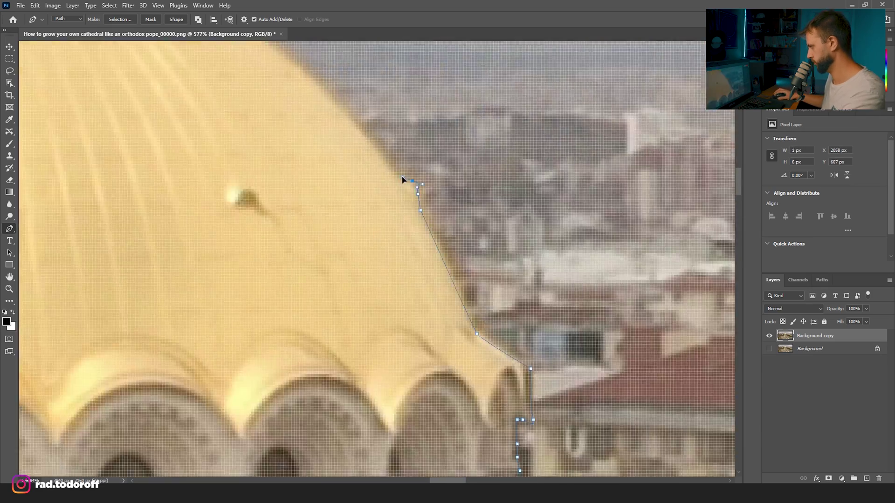
Trace the crosses above the golden dome and close the path around the cathedral
{"action": "left_click", "coordinate": [412, 367]}
{"action": "left_click", "coordinate": [406, 246]}
{"action": "left_click", "coordinate": [399, 259]}
{"action": "left_click", "coordinate": [401, 297]}
{"action": "scroll", "coordinate": [399, 315], "scroll_direction": "down", "scroll_amount": 5}
{"action": "scroll", "coordinate": [252, 138], "scroll_direction": "up", "scroll_amount": 3}
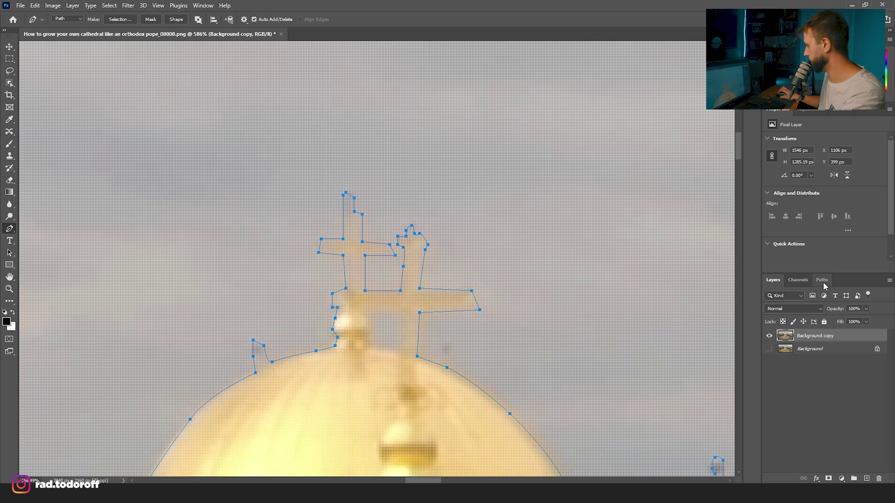
{"action": "scroll", "coordinate": [432, 265], "scroll_direction": "down", "scroll_amount": 2}
Make a selection from the cathedral's work path with the Make Selection command
{"action": "left_click", "coordinate": [823, 280]}
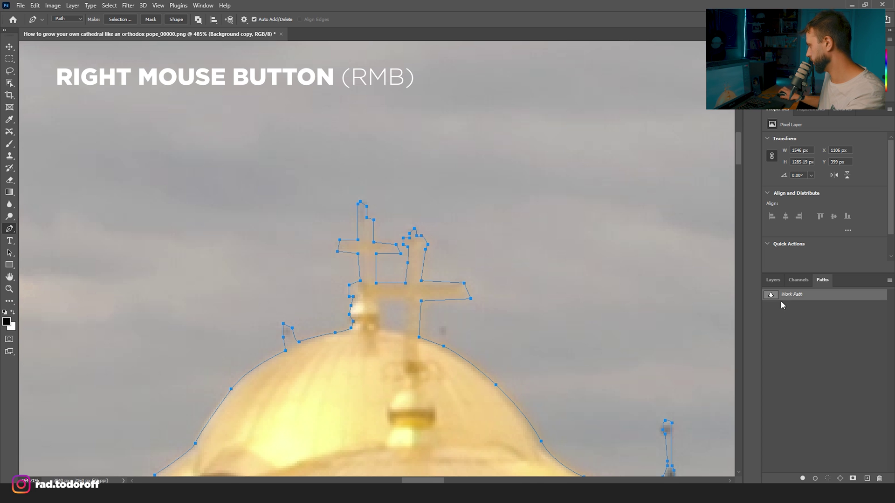
{"action": "right_click", "coordinate": [792, 296]}
{"action": "left_click", "coordinate": [802, 326]}
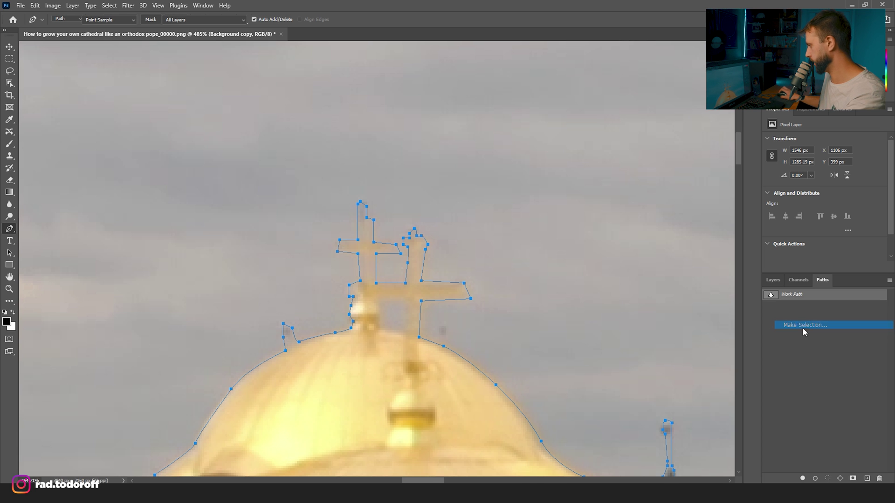
{"action": "left_click", "coordinate": [495, 132]}
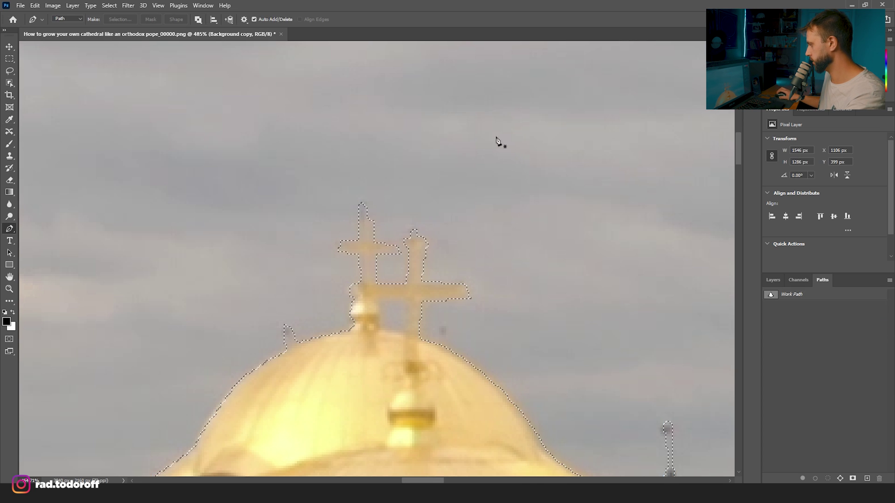
Restore the cathedral's path, load it directly as a selection and return to the layer list
{"action": "key", "text": "p"}
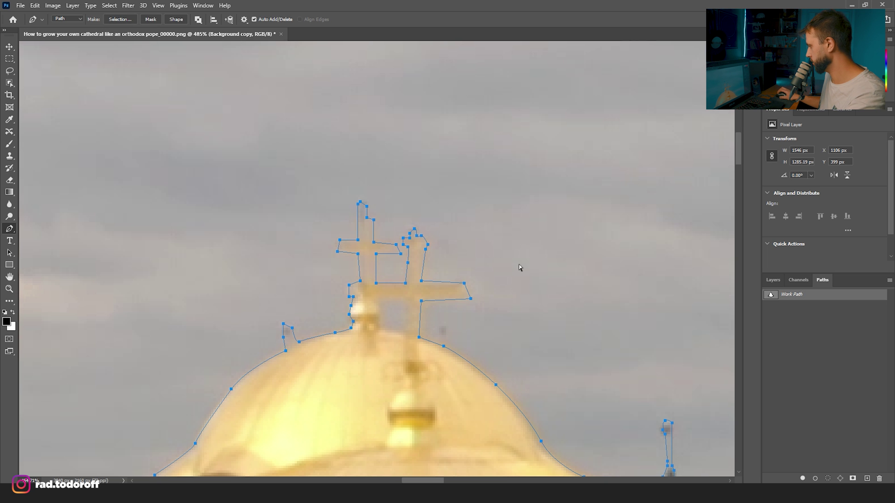
{"action": "key", "text": "ctrl+Return"}
{"action": "scroll", "coordinate": [394, 251], "scroll_direction": "down", "scroll_amount": 4}
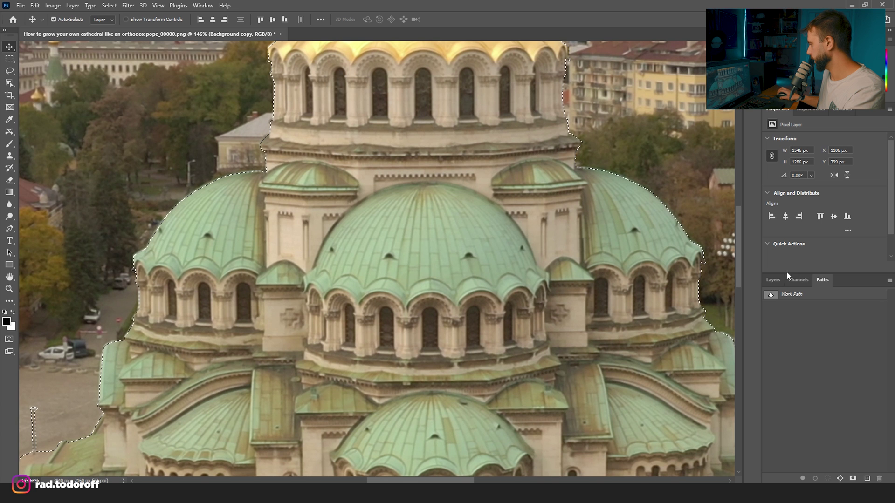
{"action": "left_click", "coordinate": [776, 282]}
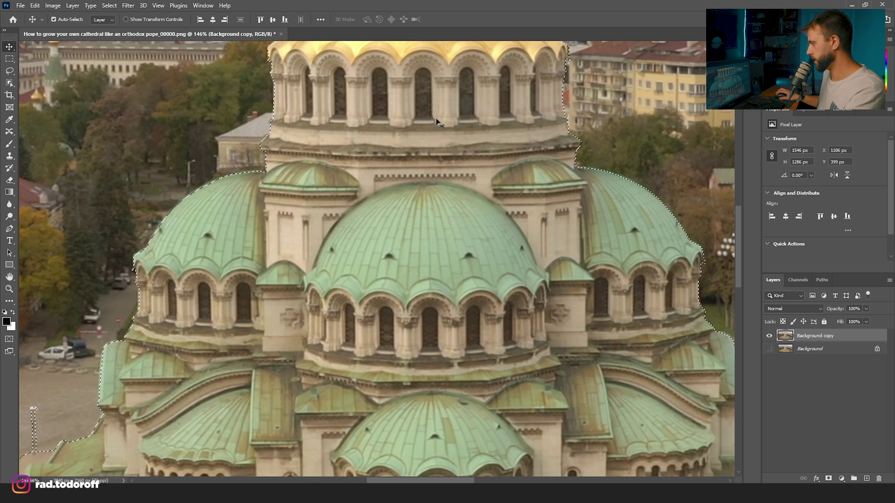
Copy the selected cathedral from Background copy onto a new layer and hide the Background copy layer
{"action": "scroll", "coordinate": [481, 138], "scroll_direction": "down", "scroll_amount": 2}
{"action": "left_click_drag", "start_coordinate": [481, 140], "coordinate": [432, 299]}
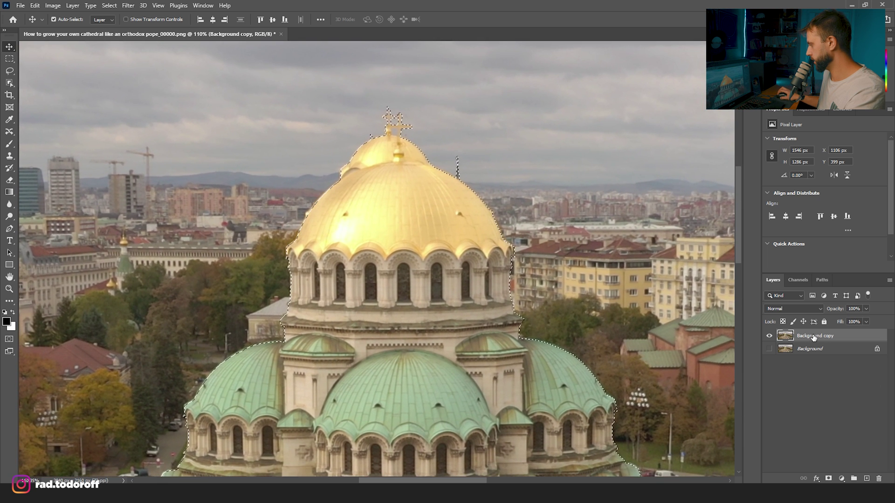
{"action": "scroll", "coordinate": [396, 191], "scroll_direction": "up", "scroll_amount": 1}
{"action": "scroll", "coordinate": [379, 97], "scroll_direction": "up", "scroll_amount": 1}
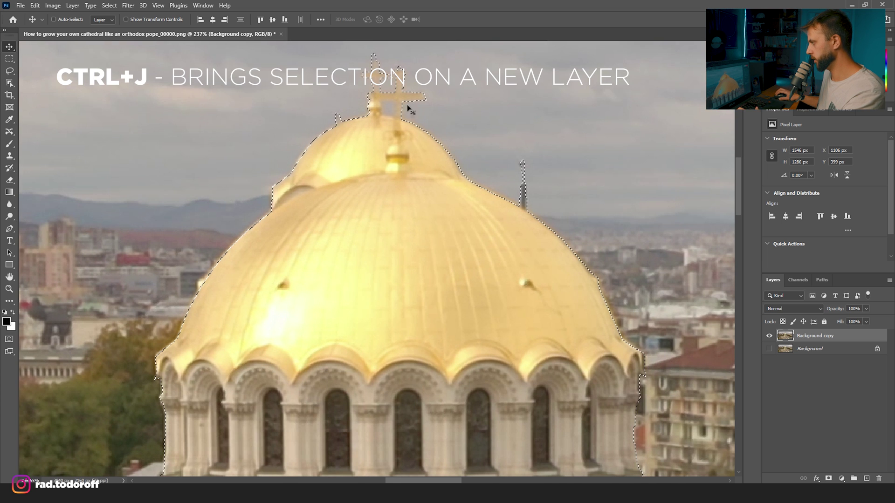
{"action": "key", "text": "ctrl+j"}
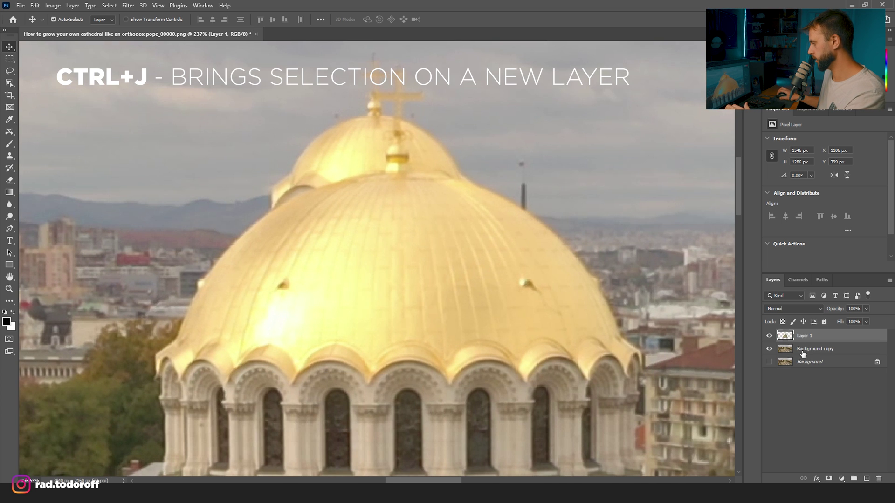
{"action": "left_click", "coordinate": [769, 349]}
{"action": "scroll", "coordinate": [402, 175], "scroll_direction": "down", "scroll_amount": 6}
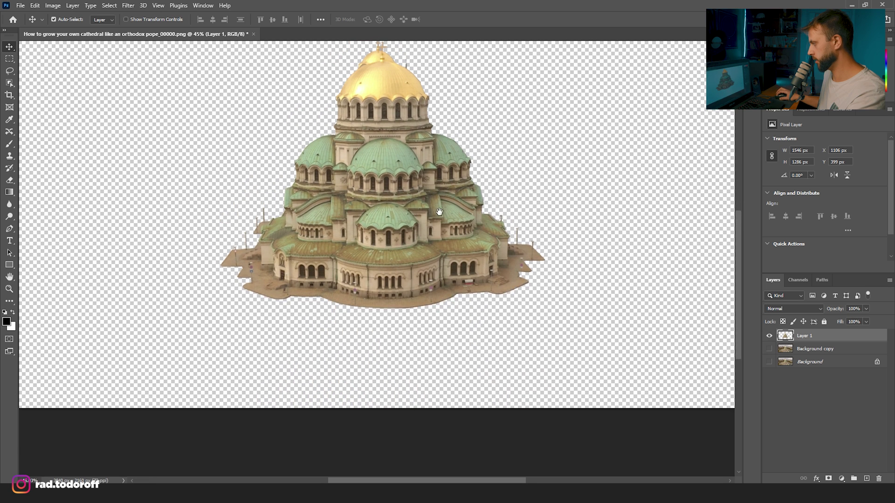
Toggle the cutout layer's visibility and inspect its edges around the golden dome and crosses
{"action": "left_click", "coordinate": [769, 335]}
{"action": "left_click", "coordinate": [769, 335]}
{"action": "left_click", "coordinate": [769, 336]}
{"action": "left_click", "coordinate": [769, 336]}
{"action": "scroll", "coordinate": [399, 63], "scroll_direction": "up", "scroll_amount": 5}
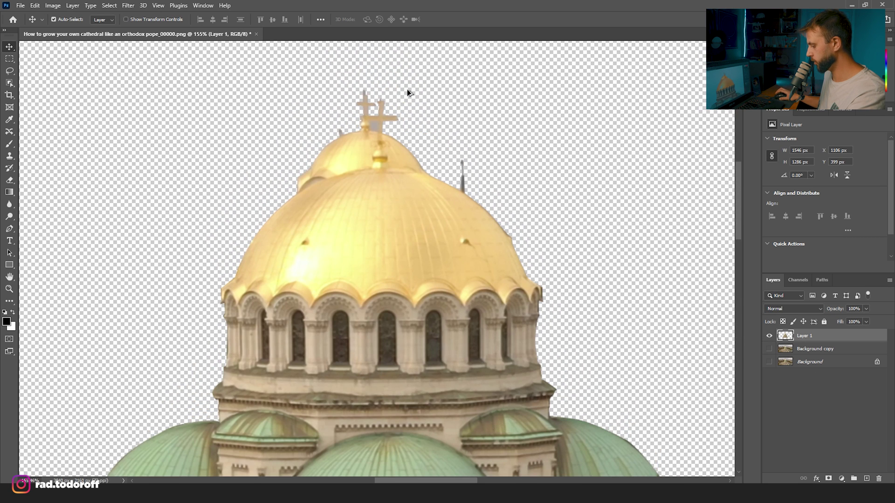
{"action": "scroll", "coordinate": [404, 114], "scroll_direction": "up", "scroll_amount": 5}
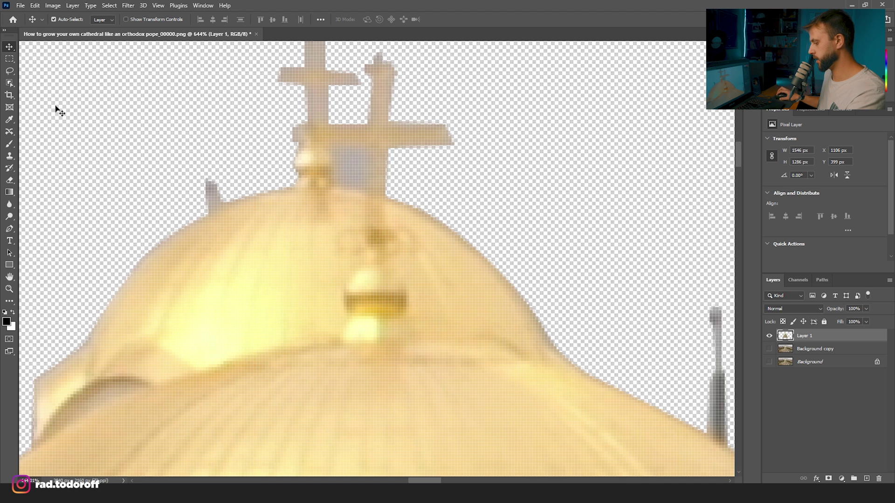
{"action": "key", "text": "e"}
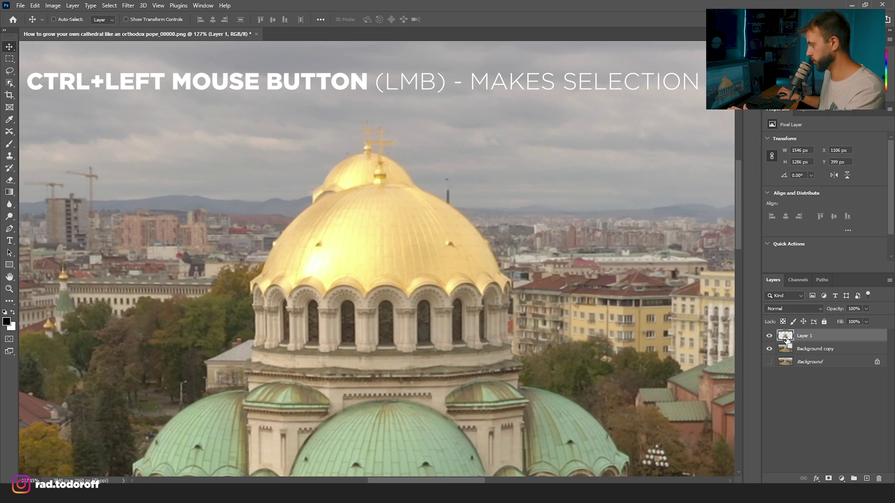
Load the outline of the cathedral cutout on Layer 1 as a selection
{"action": "left_click", "coordinate": [786, 338], "text": "ctrl"}
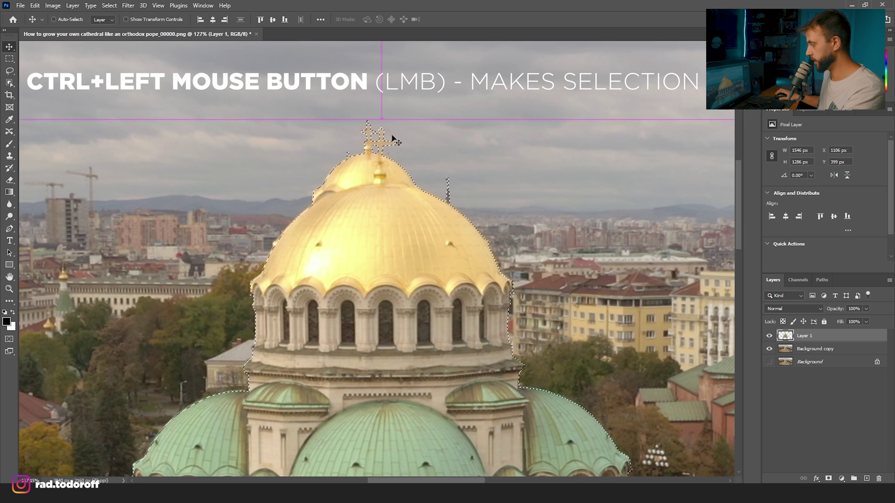
{"action": "scroll", "coordinate": [373, 163], "scroll_direction": "down", "scroll_amount": 1}
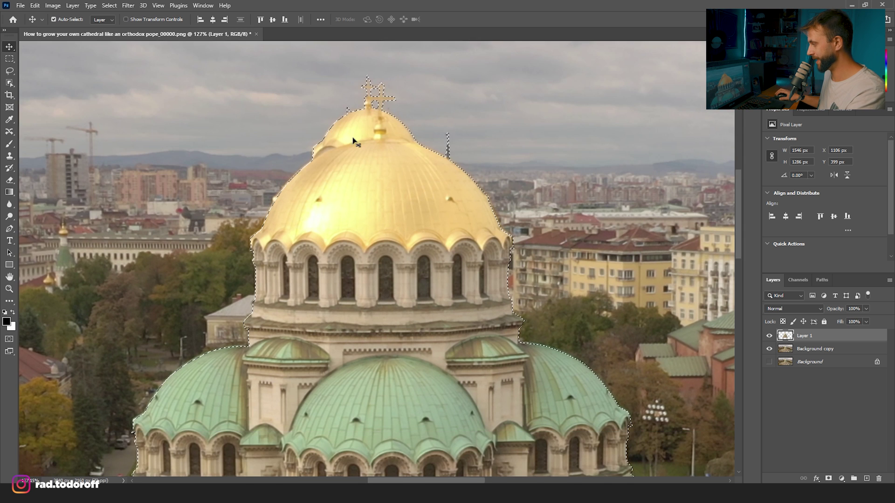
{"action": "scroll", "coordinate": [364, 140], "scroll_direction": "down", "scroll_amount": 3}
{"action": "scroll", "coordinate": [365, 164], "scroll_direction": "up", "scroll_amount": 3}
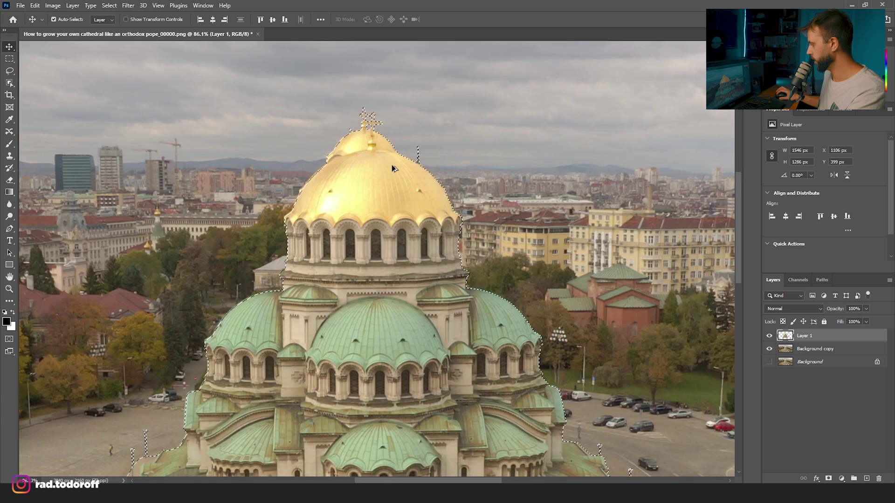
Expand the cathedral selection by 4 pixels
{"action": "left_click", "coordinate": [109, 6]}
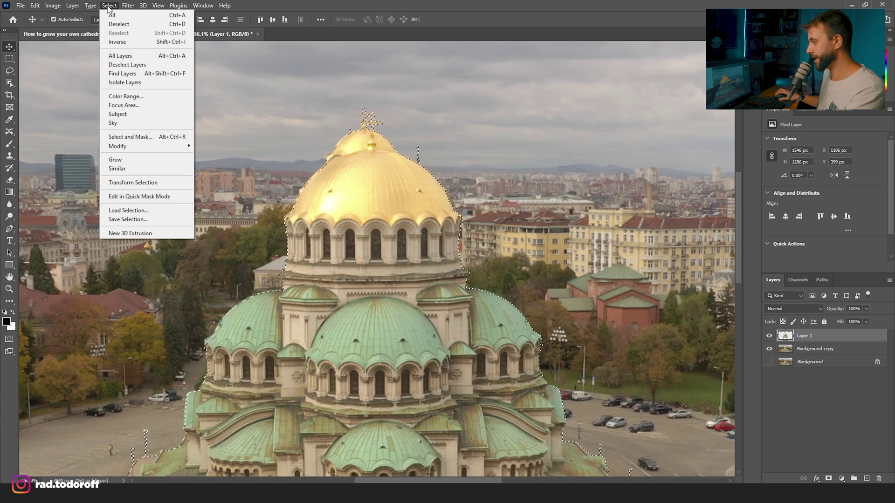
{"action": "mouse_move", "coordinate": [173, 146]}
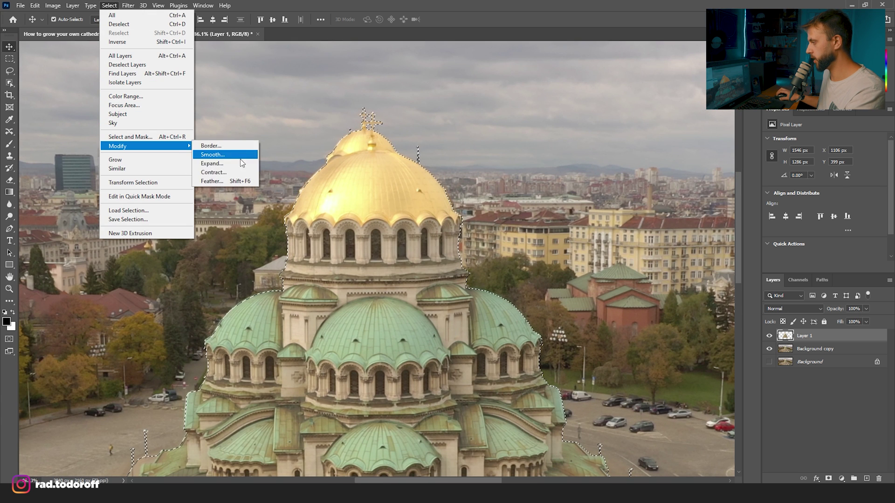
{"action": "left_click", "coordinate": [219, 164]}
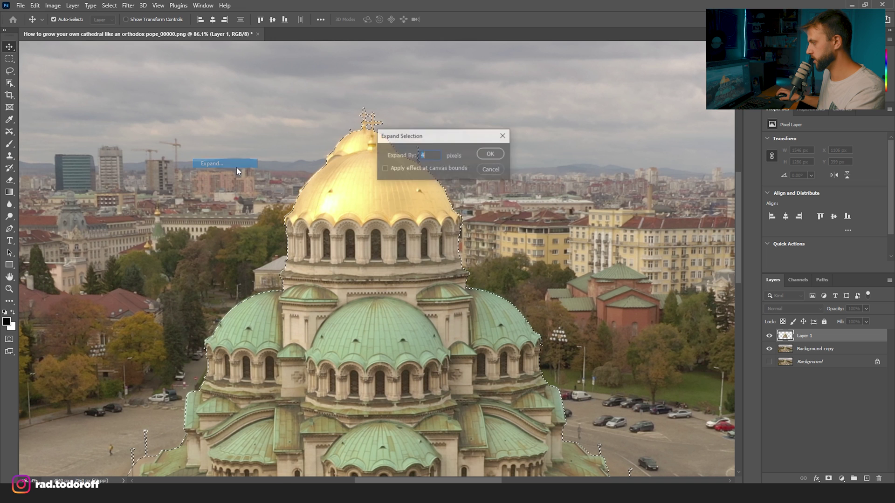
{"action": "left_click", "coordinate": [495, 154]}
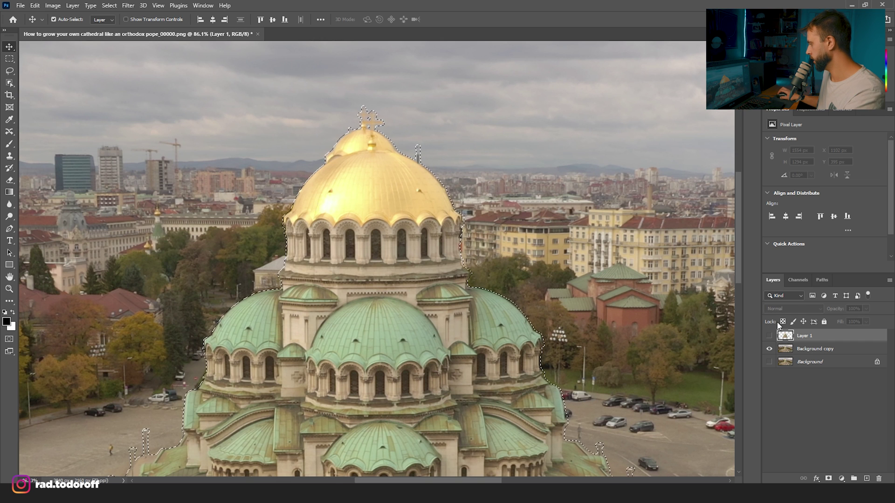
Duplicate the Background copy layer and fill the expanded cathedral selection on the duplicate with Content-Aware, Normal mode at 100% opacity
{"action": "left_click_drag", "start_coordinate": [810, 353], "coordinate": [867, 479]}
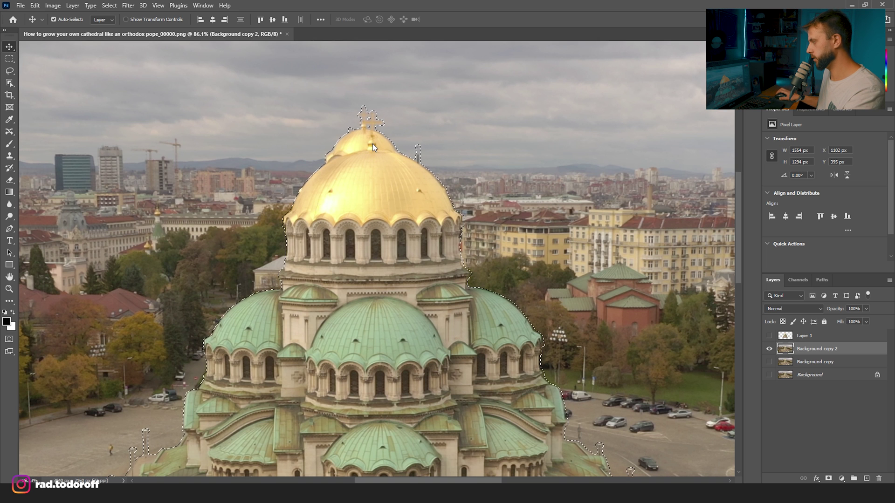
{"action": "left_click", "coordinate": [1, 57]}
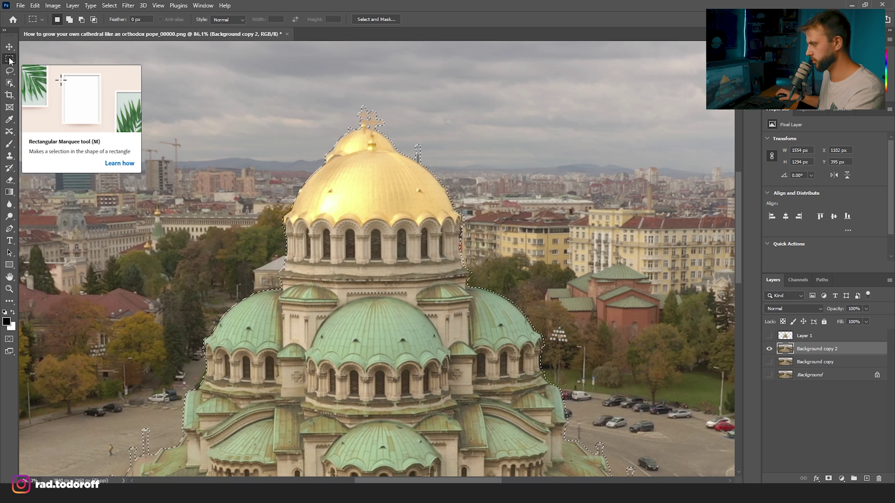
{"action": "right_click", "coordinate": [368, 170]}
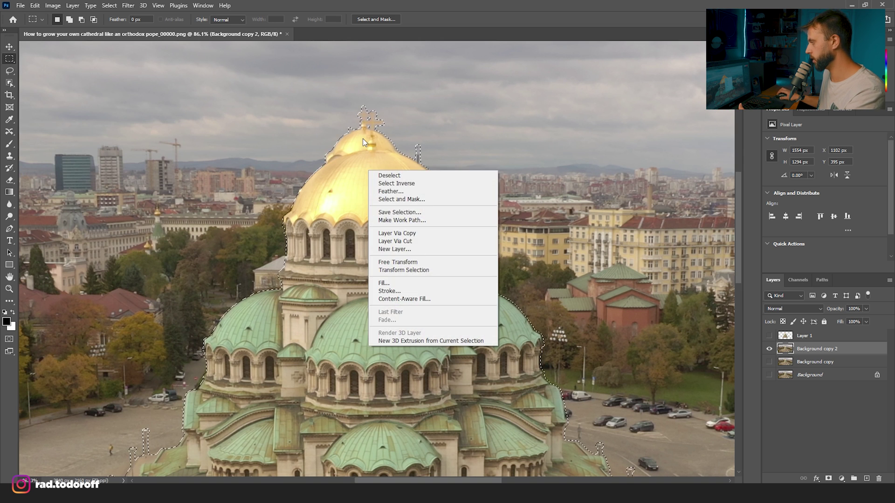
{"action": "right_click", "coordinate": [363, 139]}
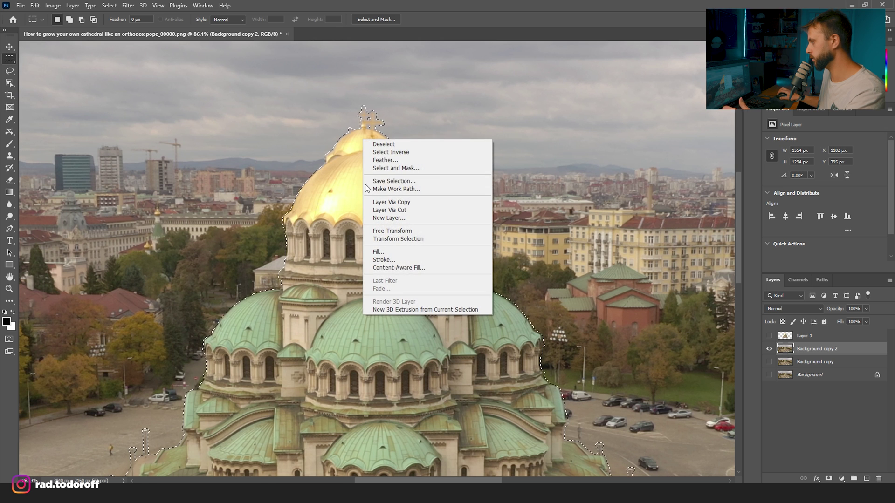
{"action": "left_click", "coordinate": [403, 254]}
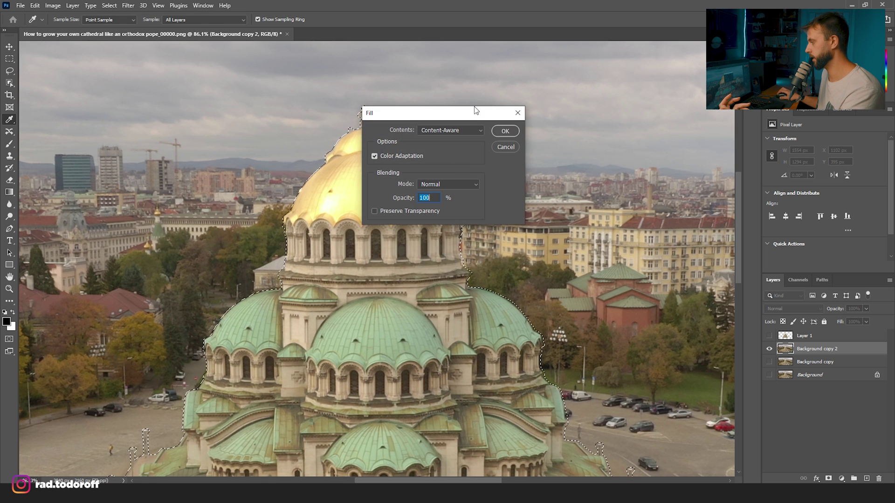
{"action": "left_click", "coordinate": [505, 132]}
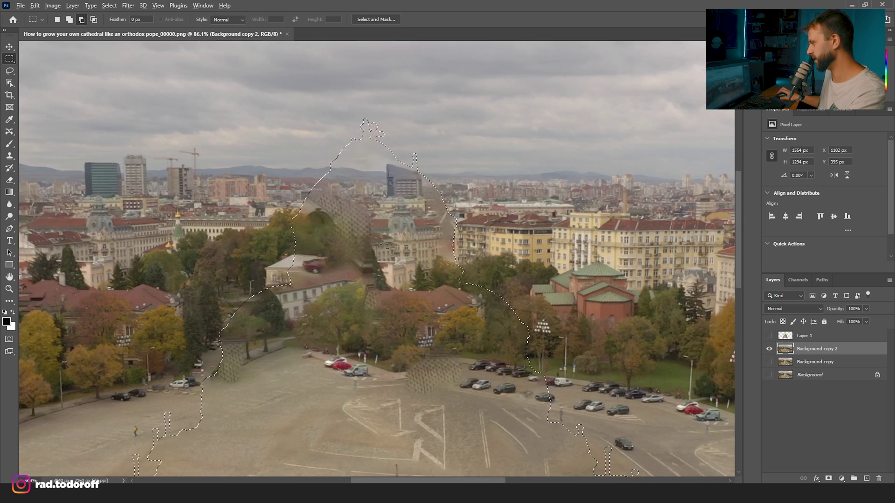
Compare the image with and without the cathedral fill, keep the filled version, and clear the selection
{"action": "scroll", "coordinate": [384, 245], "scroll_direction": "down", "scroll_amount": 5}
{"action": "left_click_drag", "start_coordinate": [421, 301], "coordinate": [412, 237]}
{"action": "key", "text": "ctrl+z"}
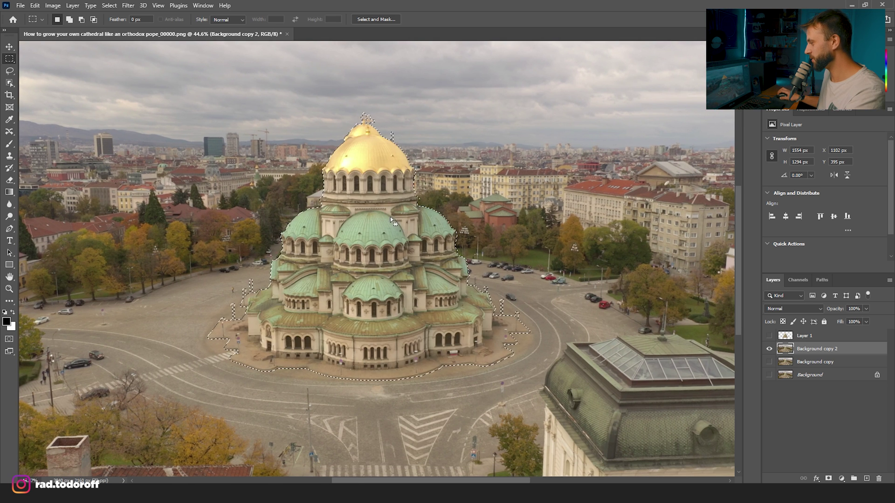
{"action": "key", "text": "ctrl+shift+z"}
{"action": "key", "text": "ctrl+z"}
{"action": "key", "text": "ctrl+shift+z"}
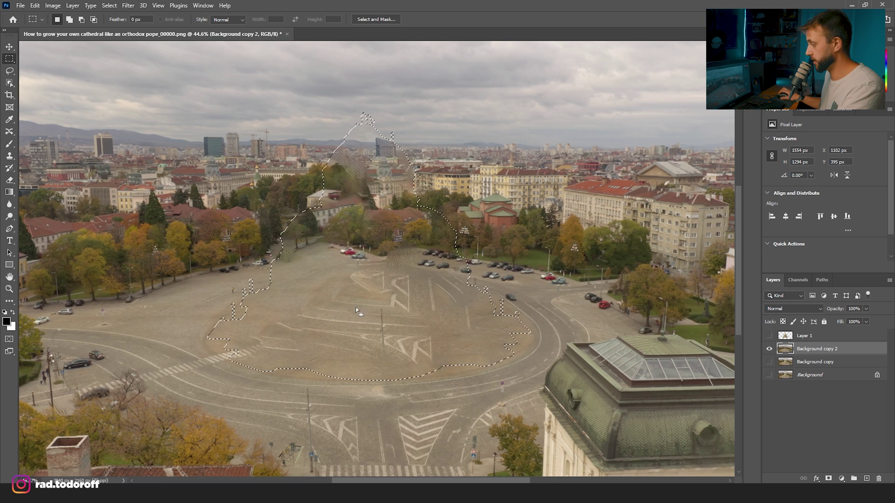
{"action": "key", "text": "ctrl+d"}
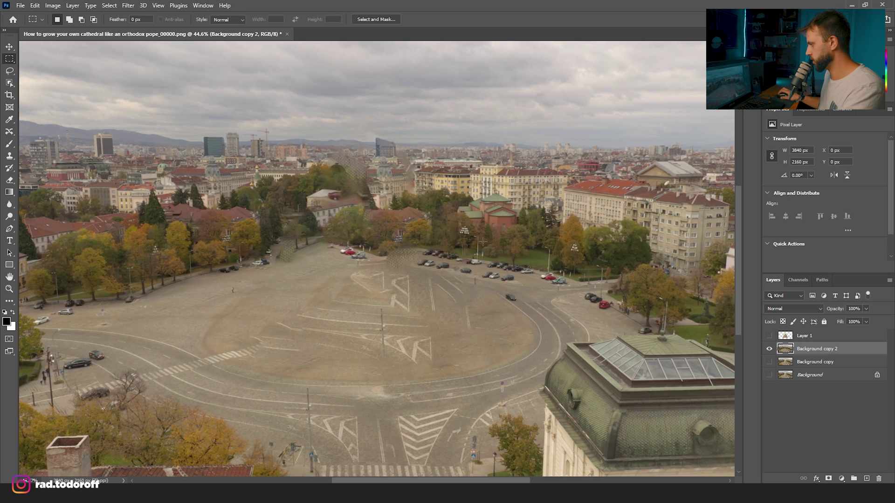
Lasso the checkered patch beside the parked cars at the square's far edge, fill it with Content-Aware, and deselect
{"action": "key", "text": "v"}
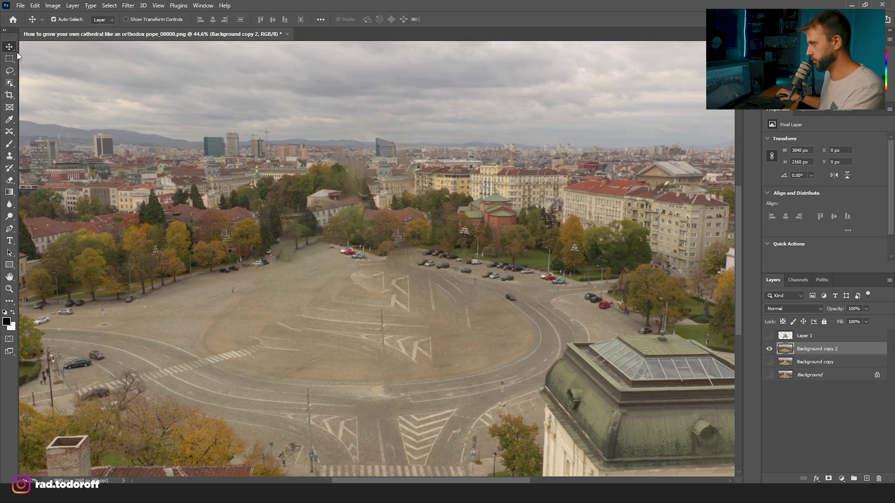
{"action": "scroll", "coordinate": [363, 267], "scroll_direction": "up", "scroll_amount": 2}
{"action": "scroll", "coordinate": [370, 266], "scroll_direction": "up", "scroll_amount": 1}
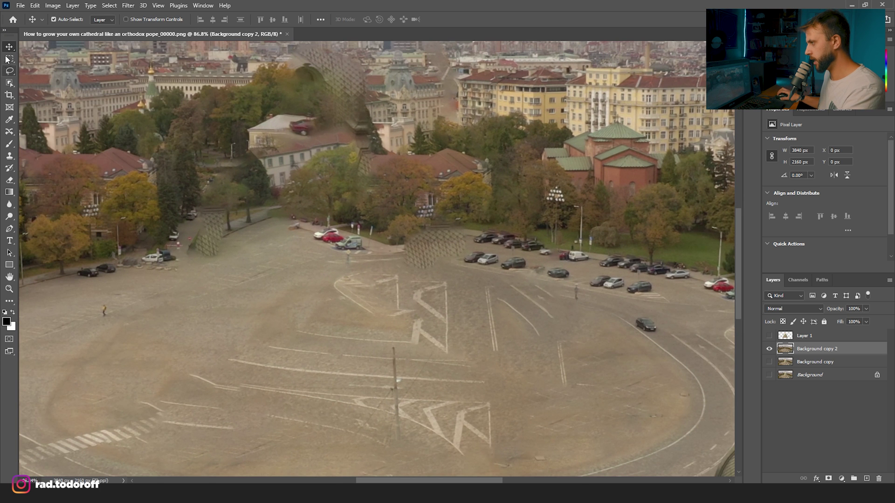
{"action": "key", "text": "l"}
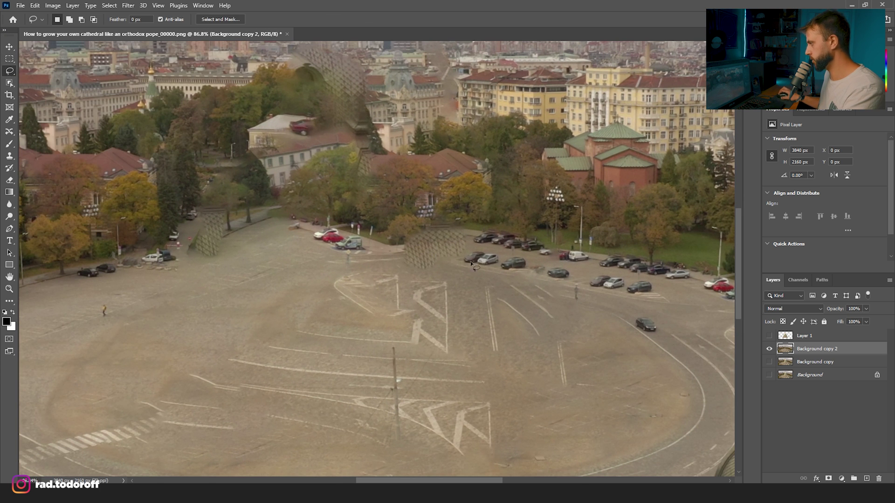
{"action": "scroll", "coordinate": [439, 218], "scroll_direction": "up", "scroll_amount": 2}
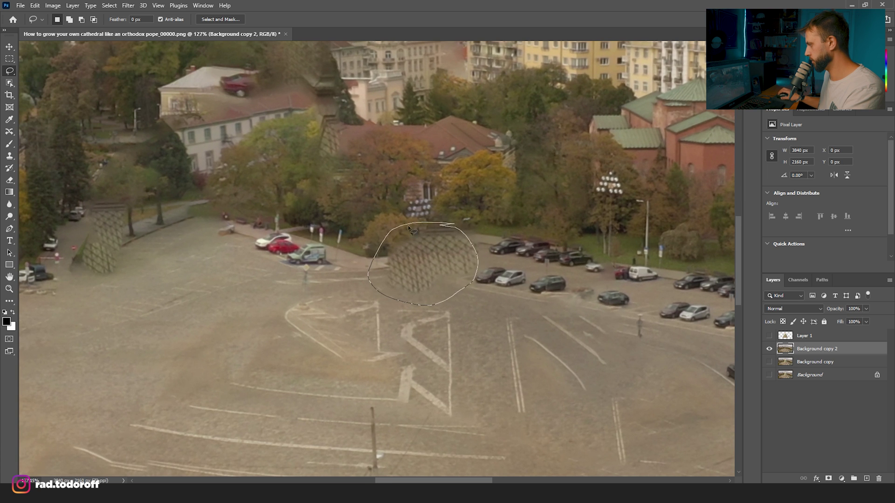
{"action": "left_click_drag", "start_coordinate": [409, 229], "coordinate": [411, 227]}
{"action": "right_click", "coordinate": [427, 249]}
{"action": "left_click", "coordinate": [471, 362]}
{"action": "left_click", "coordinate": [479, 131]}
{"action": "left_click", "coordinate": [470, 134]}
{"action": "left_click", "coordinate": [505, 132]}
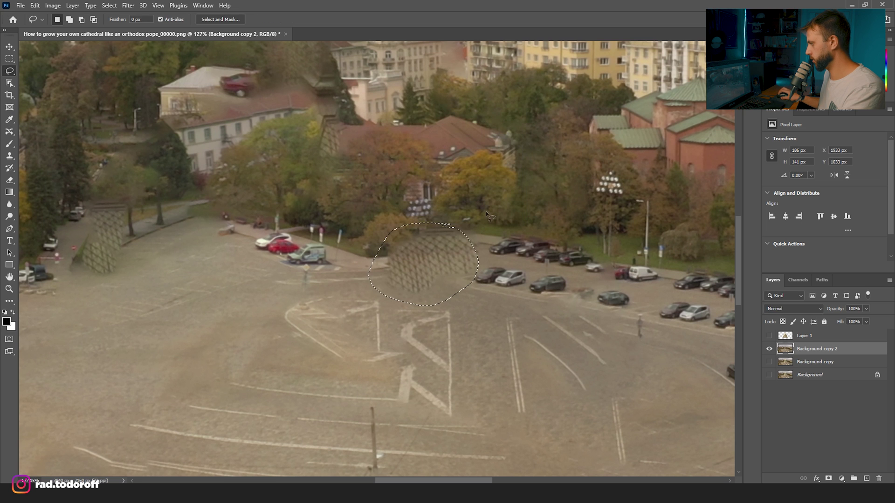
{"action": "key", "text": "ctrl+d"}
Lasso the stray white road markings in the upper middle of the square and fill them with Content-Aware
{"action": "scroll", "coordinate": [473, 319], "scroll_direction": "down", "scroll_amount": 3}
{"action": "mouse_move", "coordinate": [456, 303]}
{"action": "left_mouse_down"}
{"action": "mouse_move", "coordinate": [366, 293]}
{"action": "mouse_move", "coordinate": [372, 381]}
{"action": "left_mouse_up"}
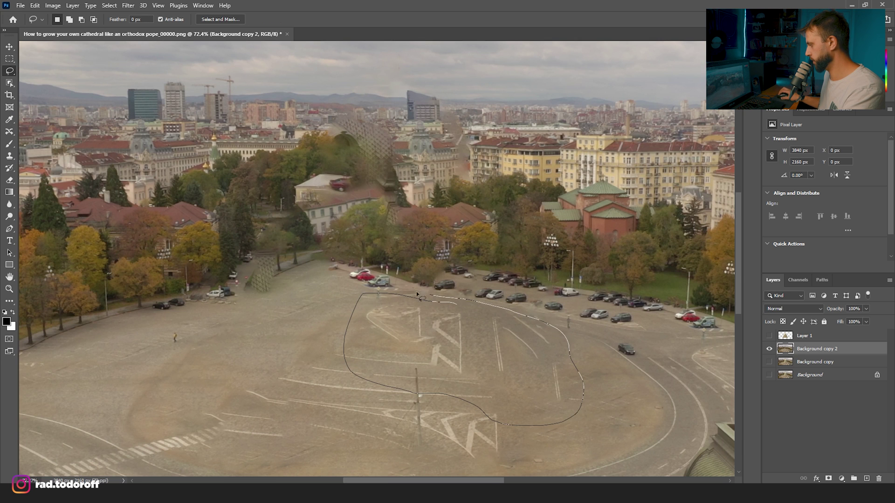
{"action": "left_click_drag", "start_coordinate": [386, 295], "coordinate": [390, 297]}
{"action": "right_click", "coordinate": [406, 312]}
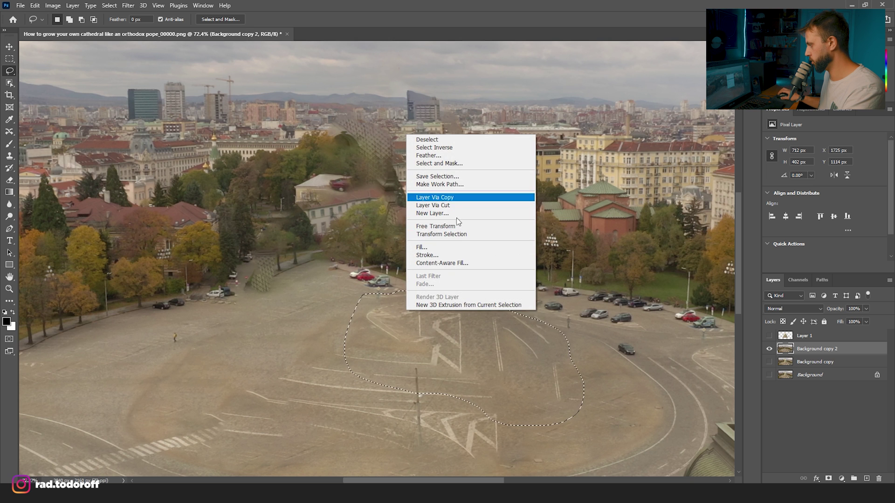
{"action": "left_click", "coordinate": [457, 248]}
{"action": "left_click", "coordinate": [510, 136]}
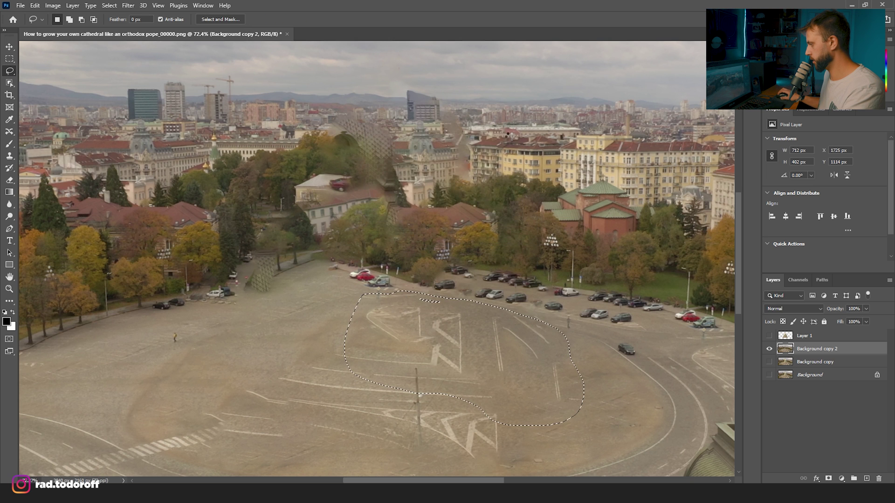
Clear the selection and clone yellow buildings and trees over the smeared area behind the square with the Clone Stamp tool
{"action": "left_click", "coordinate": [10, 156]}
{"action": "key", "text": "ctrl+d"}
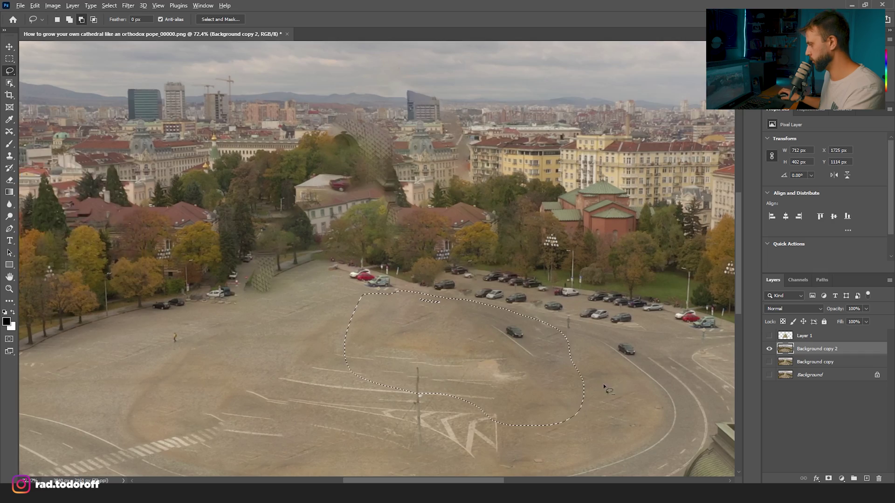
{"action": "scroll", "coordinate": [210, 194], "scroll_direction": "down", "scroll_amount": 3}
{"action": "scroll", "coordinate": [210, 194], "scroll_direction": "up", "scroll_amount": 2}
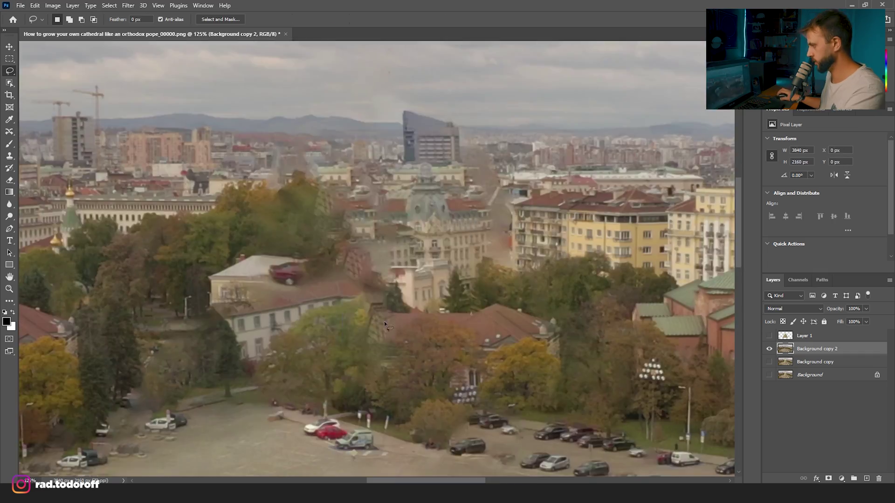
{"action": "scroll", "coordinate": [384, 321], "scroll_direction": "down", "scroll_amount": 4}
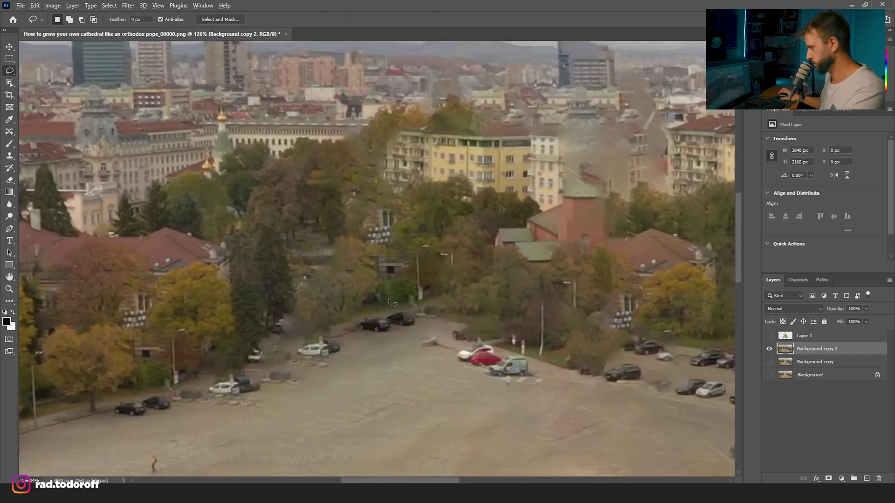
Remove the remaining streaks and line remnants from the square's paving with lassoed Content-Aware fills, and deselect
{"action": "left_click", "coordinate": [504, 133]}
{"action": "right_click", "coordinate": [414, 272]}
{"action": "left_click_drag", "start_coordinate": [330, 182], "coordinate": [332, 184]}
{"action": "right_click", "coordinate": [322, 222]}
{"action": "left_click", "coordinate": [359, 334]}
{"action": "left_click", "coordinate": [503, 132]}
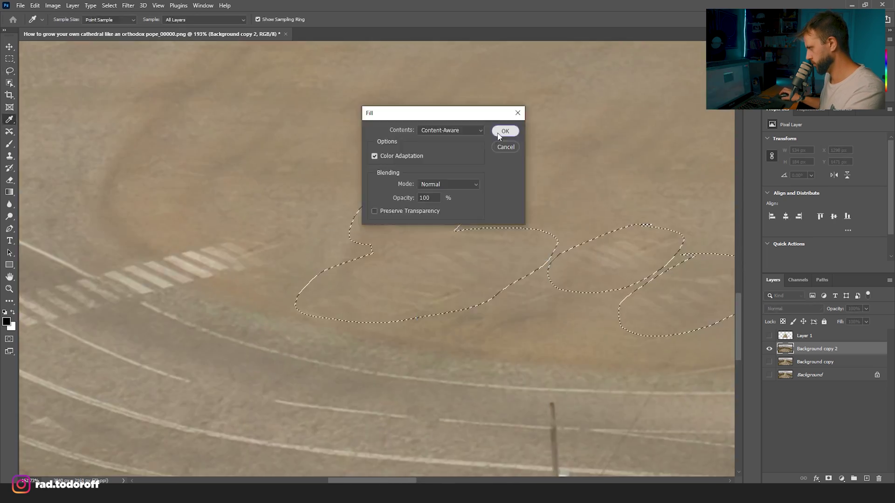
{"action": "left_click", "coordinate": [503, 133]}
{"action": "key", "text": "ctrl+d"}
{"action": "scroll", "coordinate": [480, 311], "scroll_direction": "down", "scroll_amount": 6}
{"action": "scroll", "coordinate": [479, 308], "scroll_direction": "up", "scroll_amount": 5}
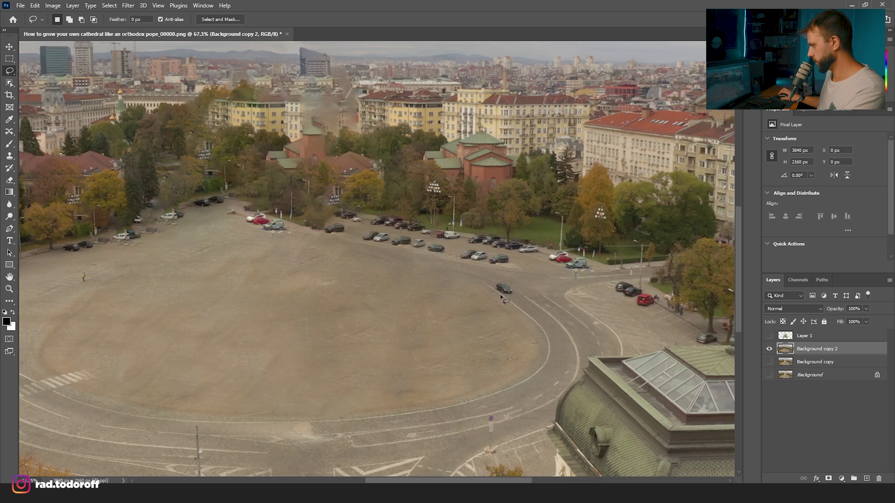
Lasso the white car and the dark car beside it below the trees, replace them with a Content-Aware fill, and deselect
{"action": "left_click_drag", "start_coordinate": [273, 428], "coordinate": [506, 368]}
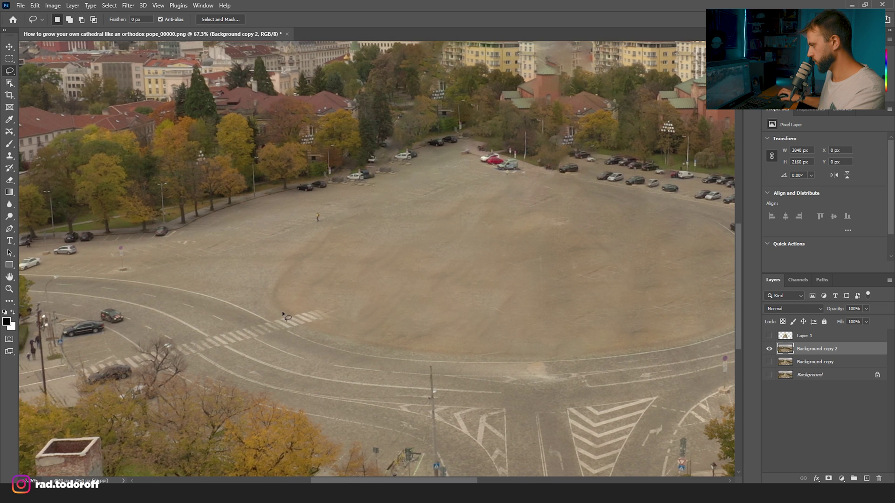
{"action": "left_click_drag", "start_coordinate": [423, 337], "coordinate": [244, 333]}
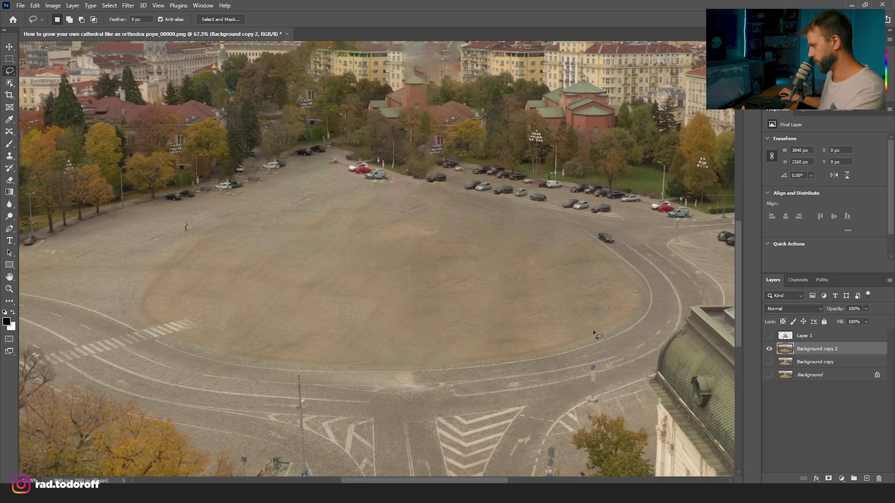
{"action": "scroll", "coordinate": [573, 312], "scroll_direction": "up", "scroll_amount": 5}
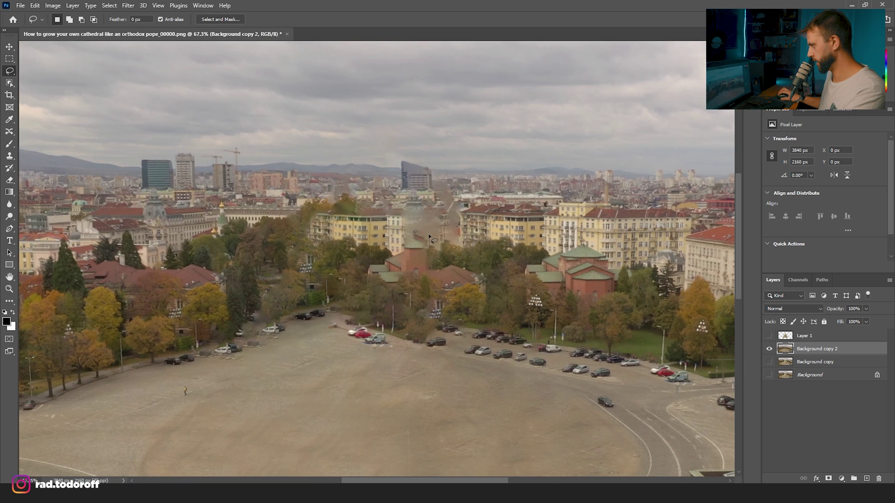
{"action": "scroll", "coordinate": [412, 179], "scroll_direction": "up", "scroll_amount": 3}
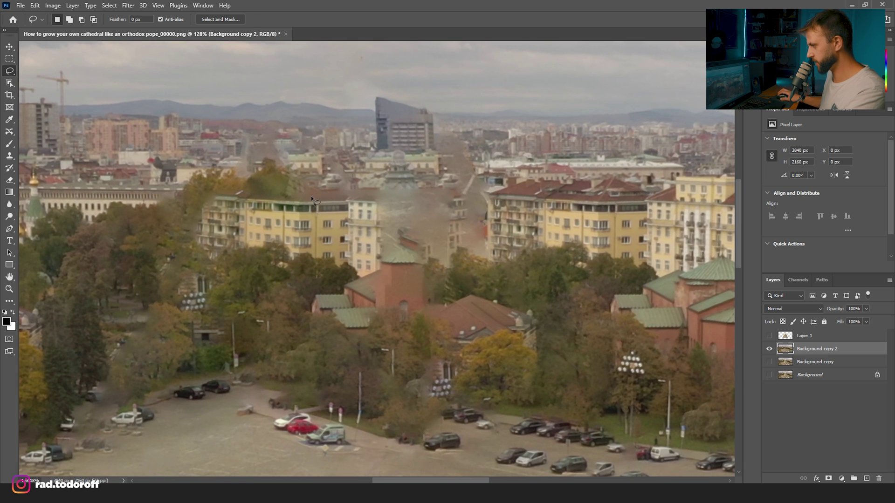
{"action": "scroll", "coordinate": [369, 222], "scroll_direction": "down", "scroll_amount": 3}
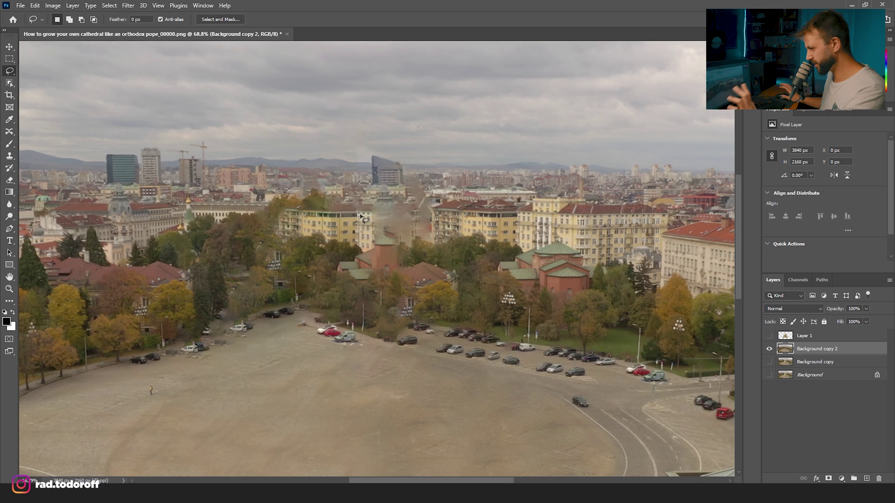
{"action": "scroll", "coordinate": [206, 377], "scroll_direction": "up", "scroll_amount": 4}
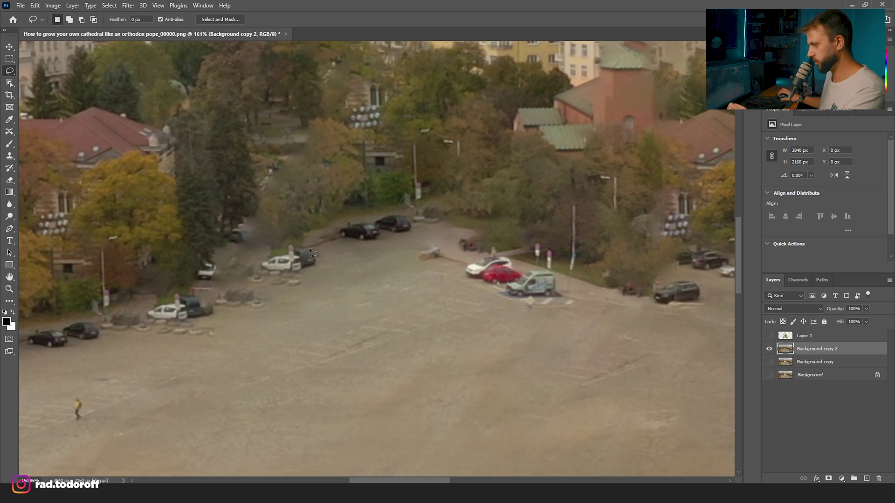
{"action": "left_click_drag", "start_coordinate": [327, 270], "coordinate": [308, 244]}
{"action": "right_click", "coordinate": [290, 262]}
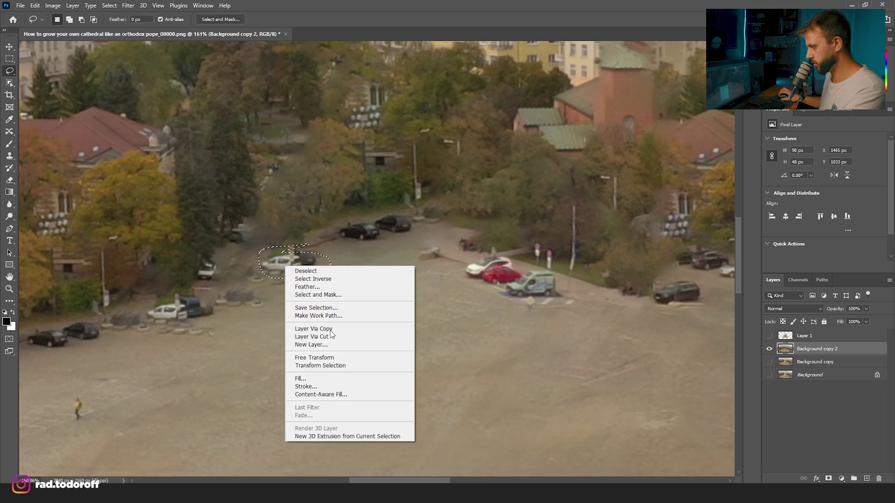
{"action": "left_click", "coordinate": [322, 376]}
{"action": "left_click", "coordinate": [504, 131]}
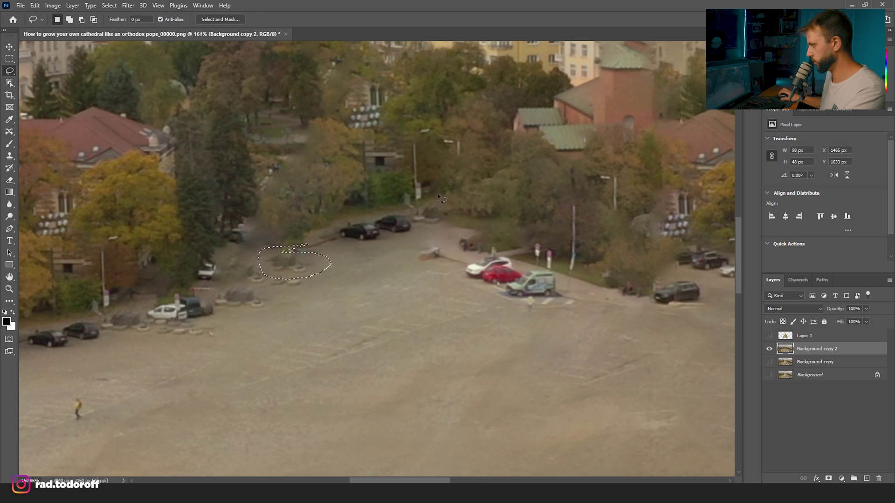
{"action": "key", "text": "ctrl+d"}
Save a PNG copy of the cleaned background under the file name cathedral
{"action": "scroll", "coordinate": [345, 247], "scroll_direction": "down", "scroll_amount": 10}
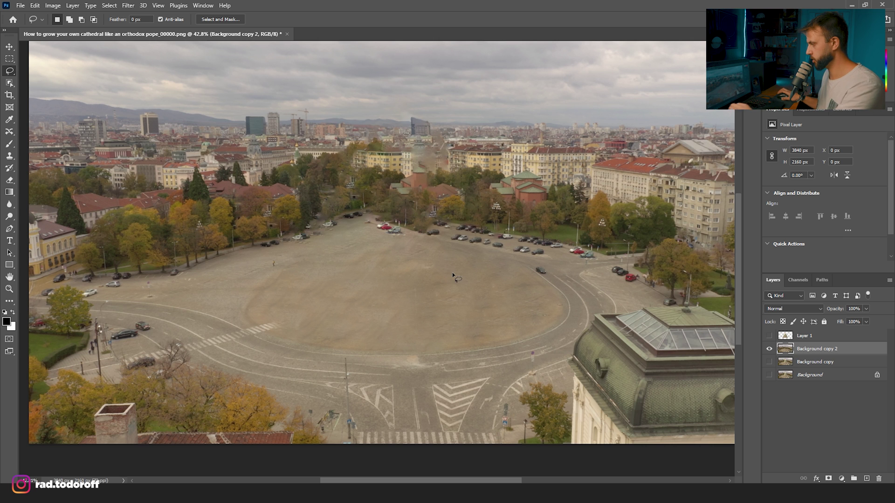
{"action": "scroll", "coordinate": [378, 207], "scroll_direction": "down", "scroll_amount": 2}
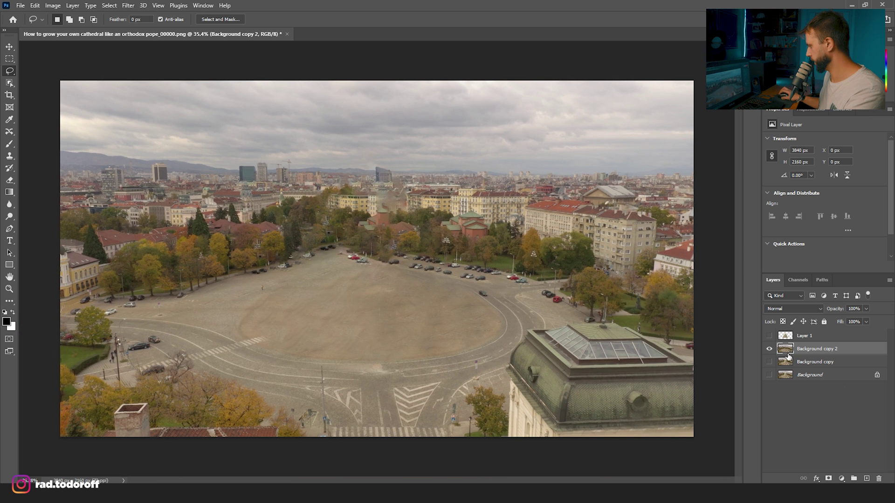
{"action": "left_click", "coordinate": [21, 9]}
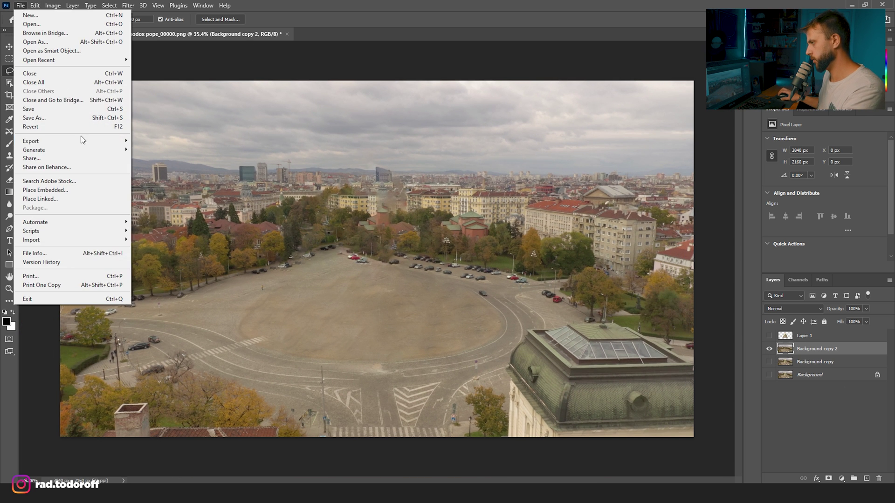
{"action": "left_click", "coordinate": [105, 118]}
{"action": "left_click", "coordinate": [110, 216]}
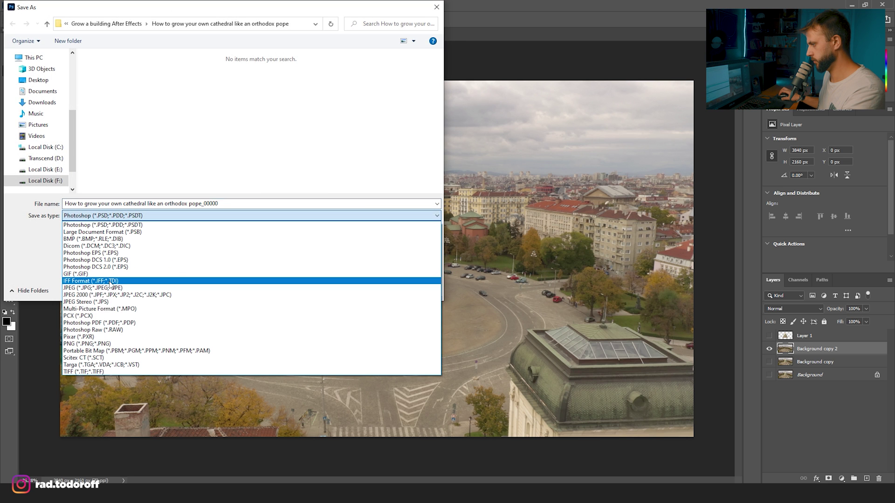
{"action": "left_click", "coordinate": [110, 343]}
{"action": "left_click", "coordinate": [216, 203]}
{"action": "key", "text": "ctrl+a"}
{"action": "type", "text": "c"}
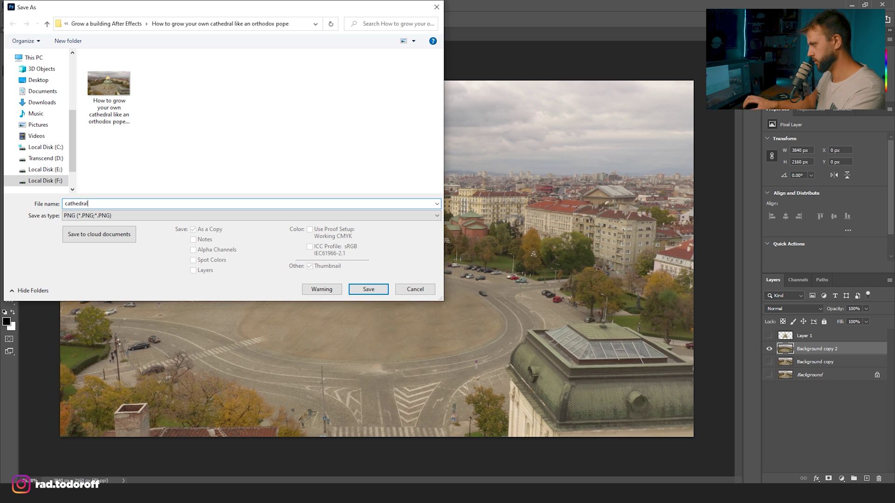
{"action": "left_click", "coordinate": [368, 289]}
{"action": "left_click", "coordinate": [501, 144]}
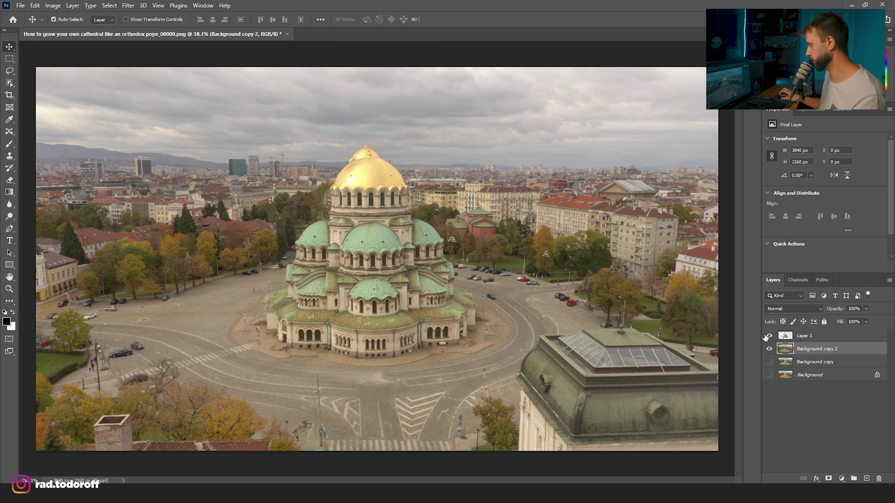
Isolate the cathedral cut-out on Layer 1 and duplicate the layer, leaving only the copy visible
{"action": "left_click", "coordinate": [769, 336]}
{"action": "left_click", "coordinate": [768, 335]}
{"action": "left_click", "coordinate": [769, 349]}
{"action": "left_click", "coordinate": [770, 350]}
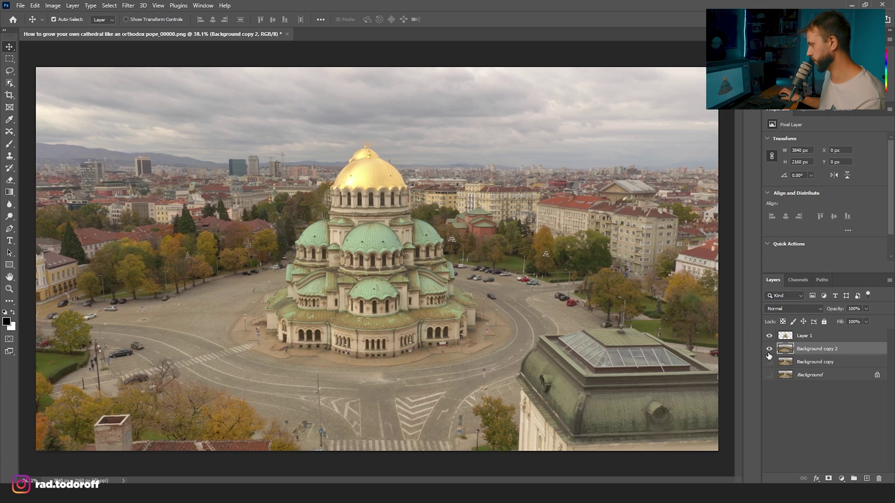
{"action": "left_click", "coordinate": [769, 337]}
{"action": "left_click", "coordinate": [769, 336]}
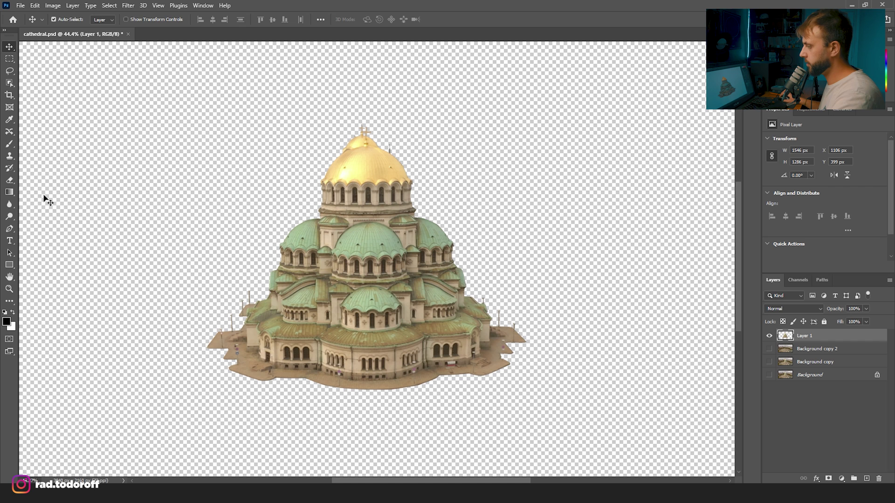
{"action": "left_click", "coordinate": [10, 229]}
{"action": "left_click_drag", "start_coordinate": [794, 337], "coordinate": [868, 481]}
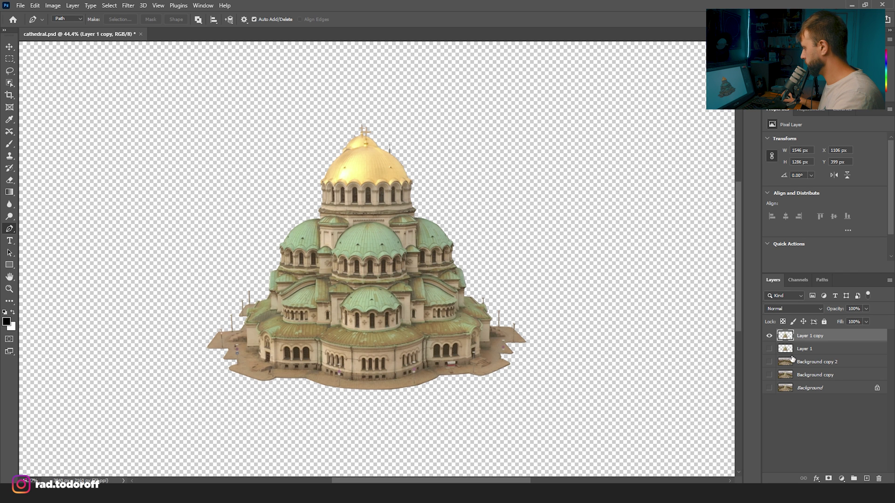
Trace the lower edge of the gold dome section along the green roofs beneath it with the Pen tool
{"action": "scroll", "coordinate": [328, 131], "scroll_direction": "up", "scroll_amount": 5}
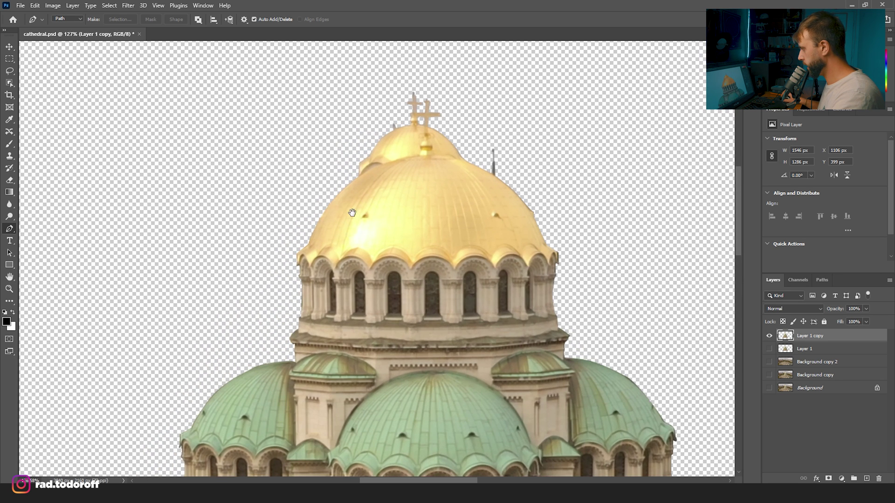
{"action": "left_click_drag", "start_coordinate": [352, 213], "coordinate": [314, 199]}
{"action": "left_click", "coordinate": [236, 68]}
{"action": "left_click", "coordinate": [238, 297]}
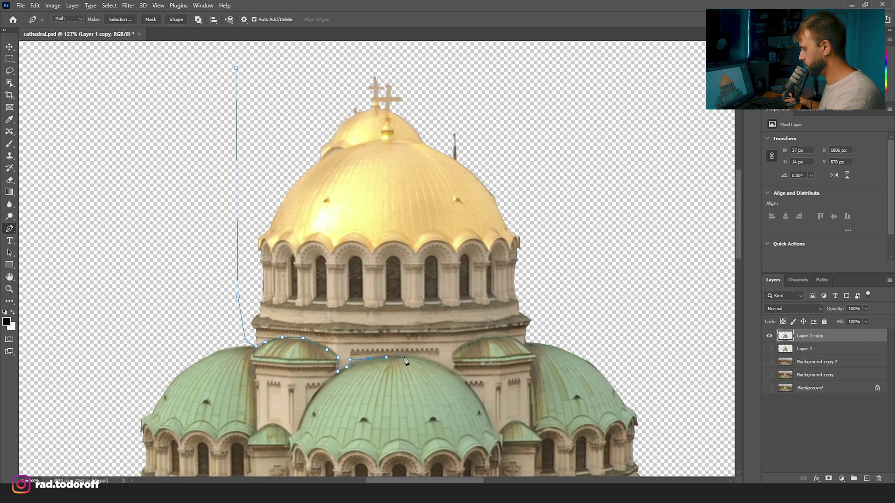
{"action": "left_click", "coordinate": [454, 366]}
{"action": "mouse_move", "coordinate": [449, 357]}
{"action": "left_mouse_down"}
{"action": "mouse_move", "coordinate": [458, 352]}
{"action": "mouse_move", "coordinate": [453, 360]}
{"action": "left_mouse_up"}
{"action": "key", "text": "ctrl+z"}
{"action": "left_click", "coordinate": [501, 337]}
{"action": "left_click", "coordinate": [514, 339]}
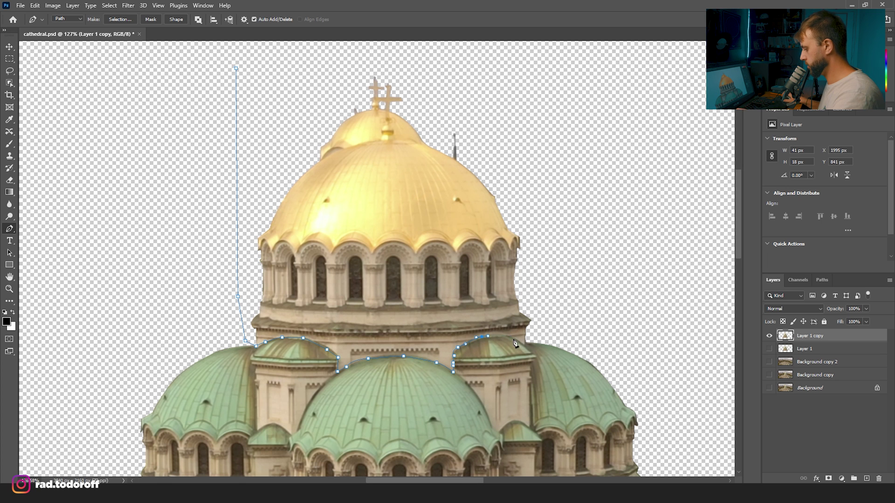
Carry the path around the outside of the gold dome, above the crosses, and close it at its starting point
{"action": "left_click", "coordinate": [527, 344]}
{"action": "left_click_drag", "start_coordinate": [561, 279], "coordinate": [559, 204]}
{"action": "left_click_drag", "start_coordinate": [538, 132], "coordinate": [528, 123]}
{"action": "left_click_drag", "start_coordinate": [473, 85], "coordinate": [437, 79]}
{"action": "left_click_drag", "start_coordinate": [320, 69], "coordinate": [308, 71]}
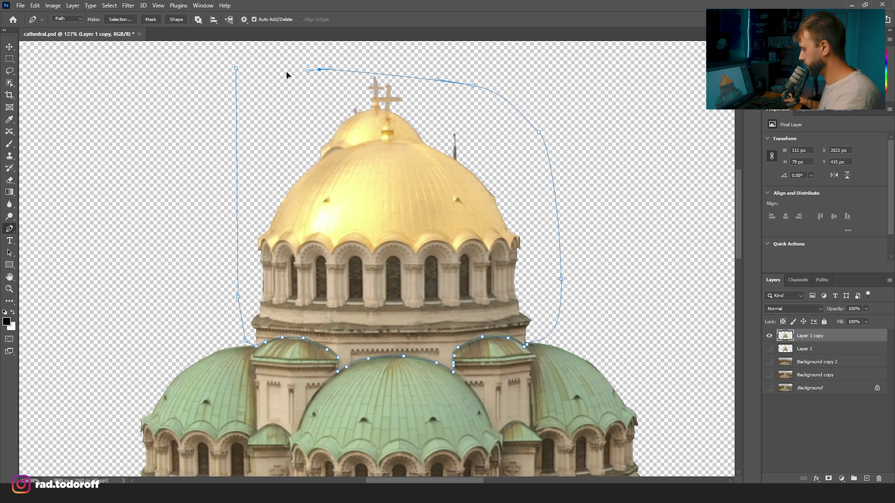
{"action": "left_click", "coordinate": [237, 69]}
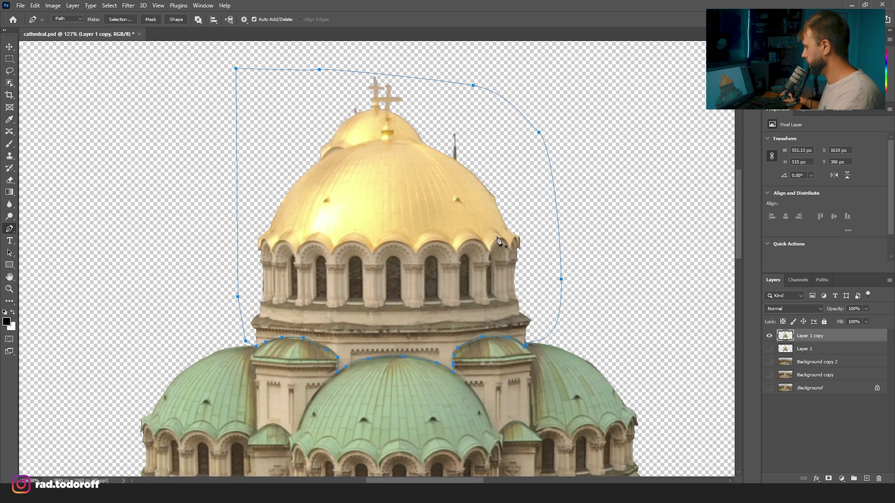
Convert the gold dome path into a new anti-aliased selection with a 0-pixel feather radius
{"action": "left_click", "coordinate": [823, 280]}
{"action": "right_click", "coordinate": [800, 298]}
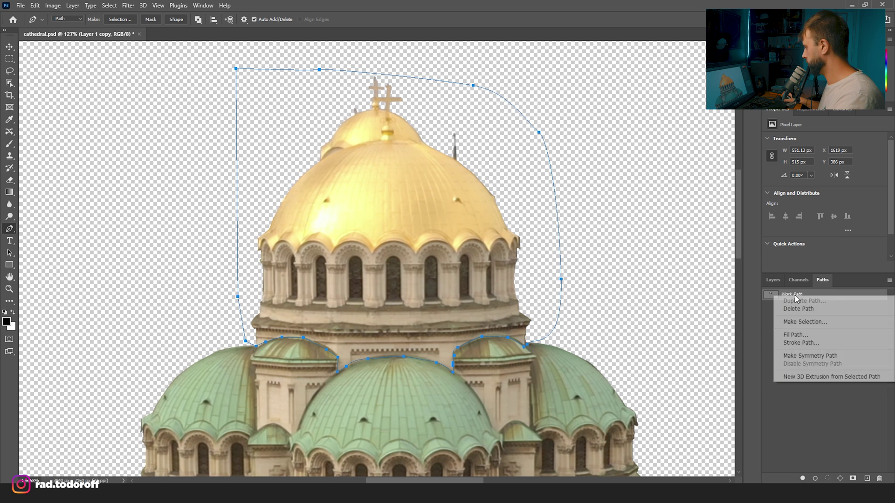
{"action": "left_click", "coordinate": [816, 322]}
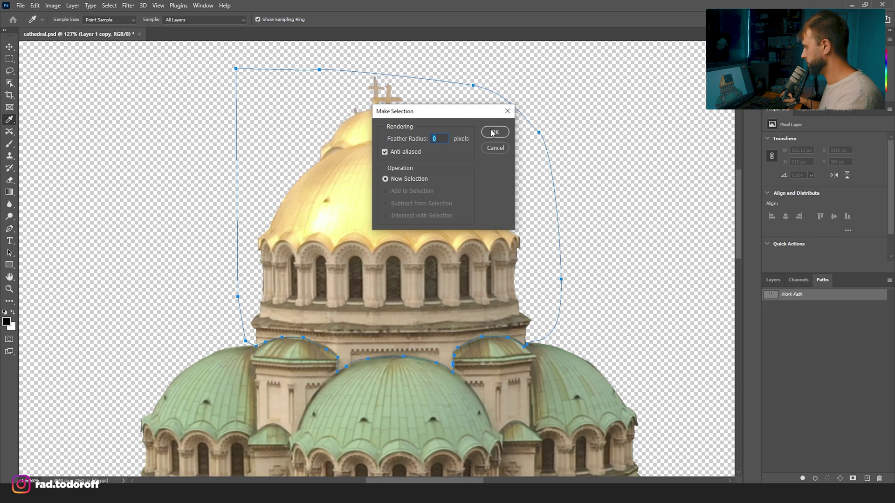
{"action": "left_click", "coordinate": [494, 132]}
{"action": "left_click", "coordinate": [779, 280]}
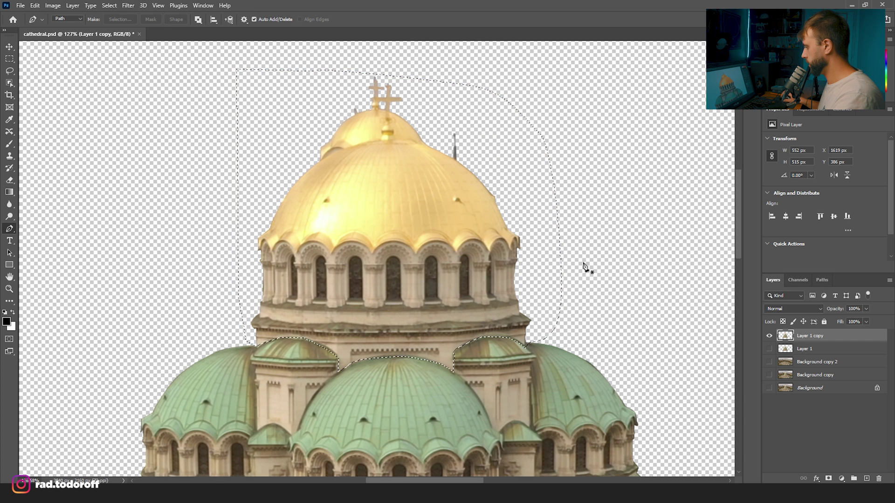
Copy the selected gold dome section onto its own layer and hide Layer 1 copy
{"action": "scroll", "coordinate": [399, 214], "scroll_direction": "down", "scroll_amount": 2}
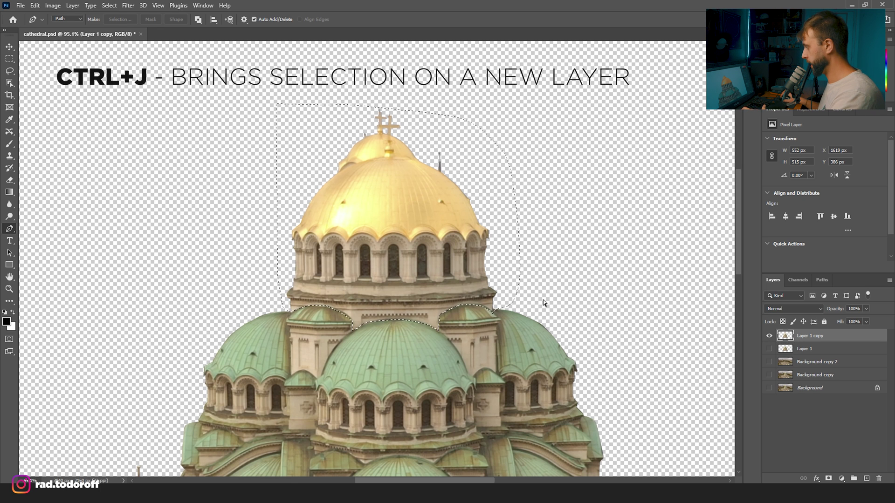
{"action": "key", "text": "ctrl+j"}
{"action": "left_click", "coordinate": [770, 350]}
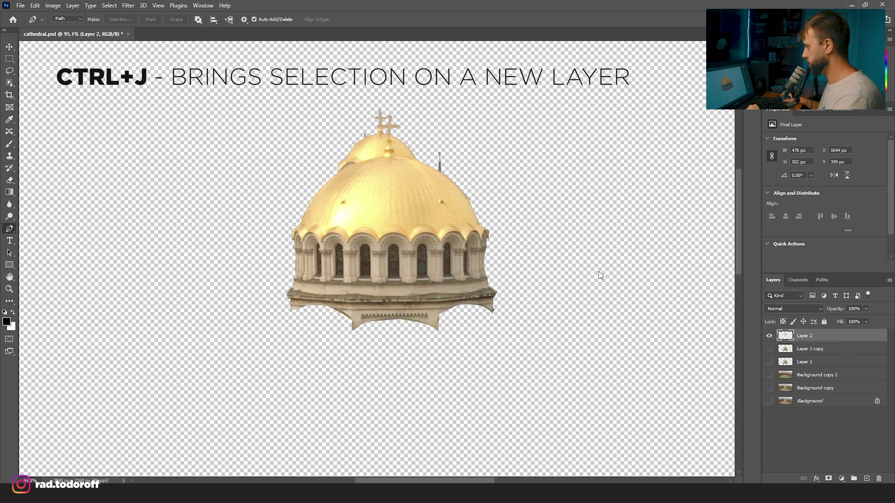
Compare the separated gold dome with the full cathedral by showing Layer 2 and Layer 1 copy alternately
{"action": "left_click", "coordinate": [9, 47]}
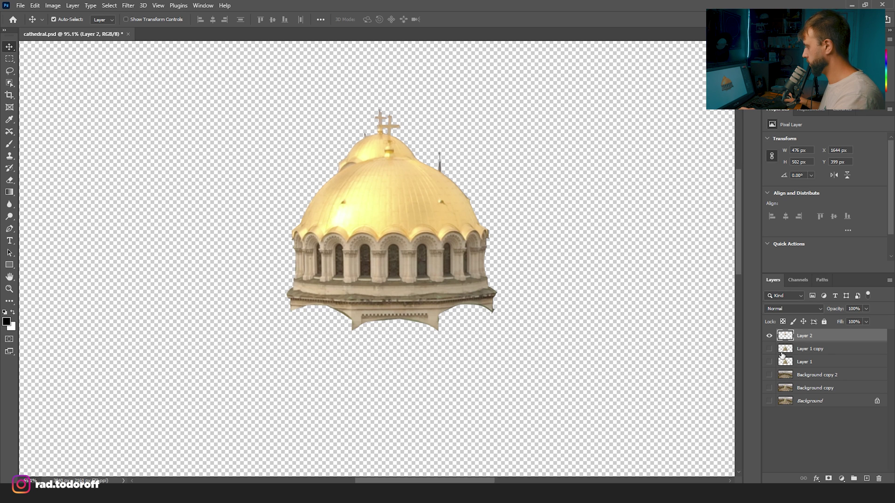
{"action": "left_click", "coordinate": [770, 336]}
{"action": "left_click", "coordinate": [769, 349]}
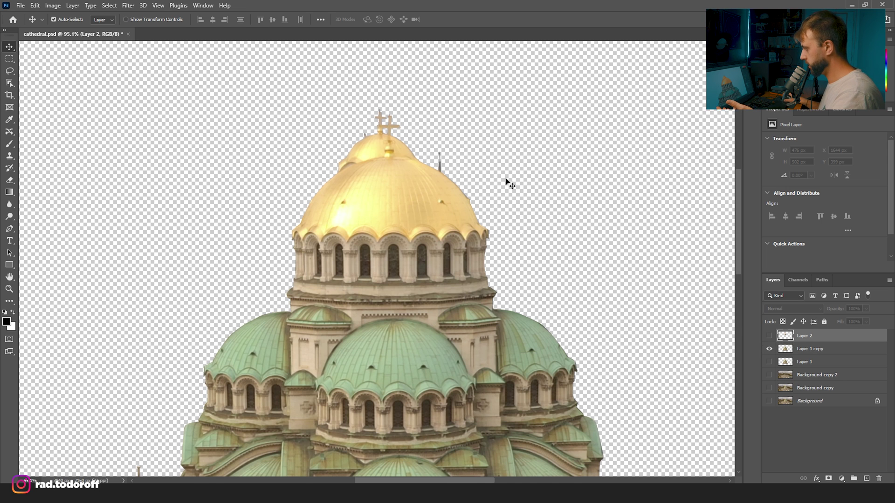
{"action": "left_click", "coordinate": [769, 336]}
{"action": "left_click", "coordinate": [769, 349]}
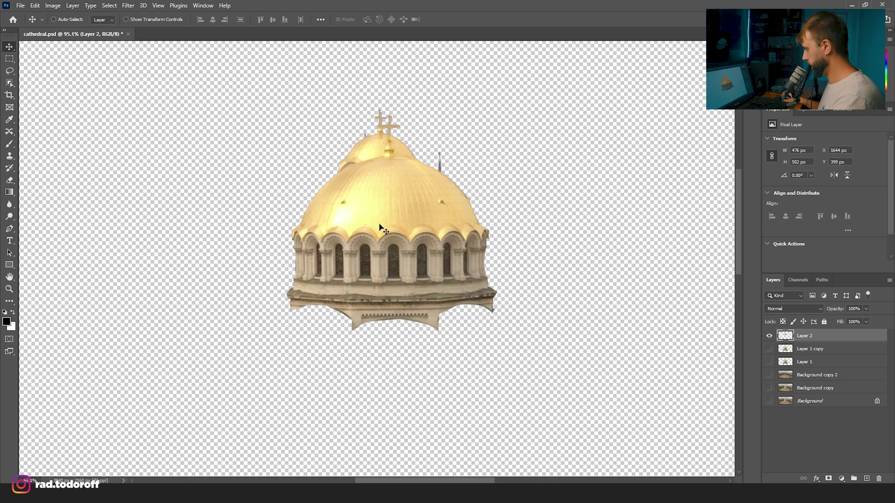
Load the gold dome's outline from Layer 2 as a selection and hide that area of Layer 1 copy with an inverted layer mask
{"action": "left_click", "coordinate": [786, 336], "text": "ctrl"}
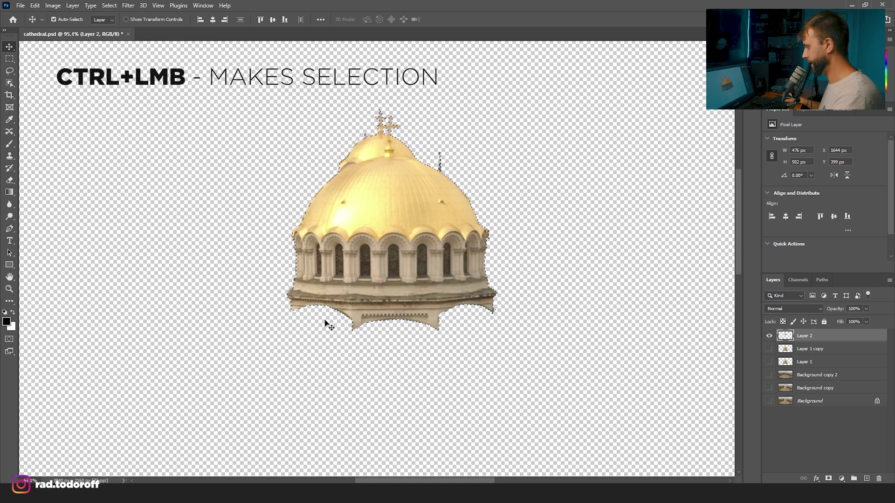
{"action": "left_click", "coordinate": [769, 348]}
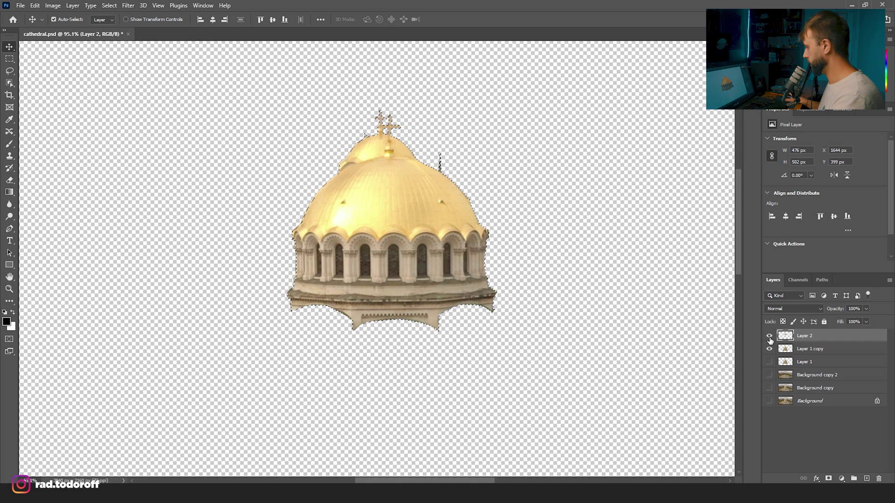
{"action": "left_click", "coordinate": [770, 336]}
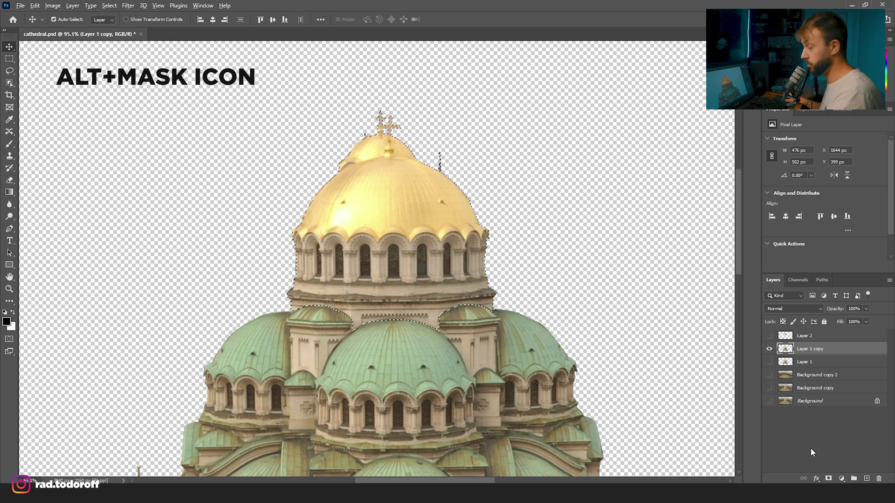
{"action": "left_click", "coordinate": [829, 479], "text": "alt"}
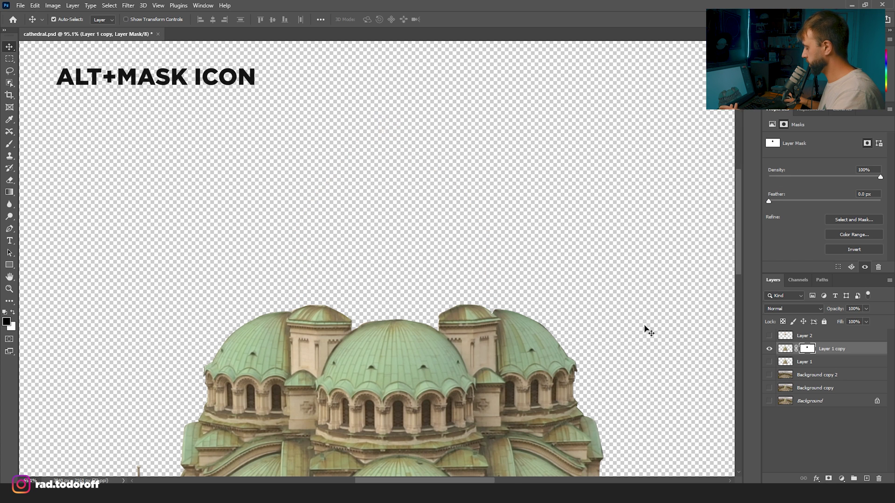
Check the masked cathedral with the gold dome shown and hidden, and apply the layer mask to Layer 1 copy
{"action": "left_click", "coordinate": [768, 336]}
{"action": "left_click", "coordinate": [769, 335]}
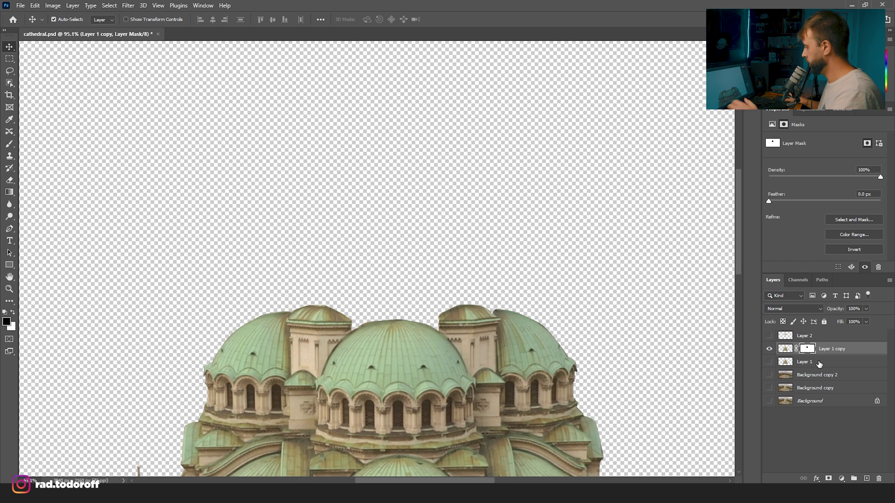
{"action": "right_click", "coordinate": [807, 349]}
{"action": "left_click", "coordinate": [823, 368]}
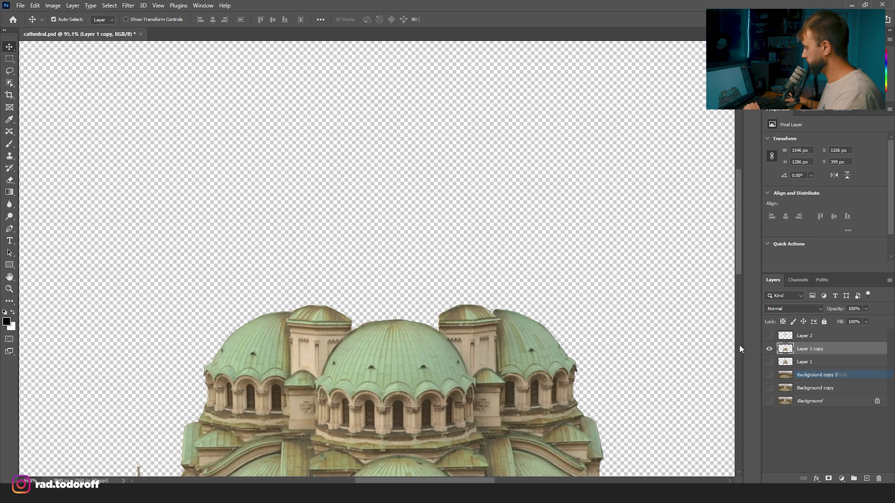
Check how the gold dome and the remaining cathedral fit together by toggling the visibility of Layer 2 and Layer 1 copy
{"action": "left_click", "coordinate": [769, 336]}
{"action": "left_click", "coordinate": [769, 336]}
{"action": "left_click", "coordinate": [769, 336]}
{"action": "scroll", "coordinate": [550, 246], "scroll_direction": "down", "scroll_amount": 4}
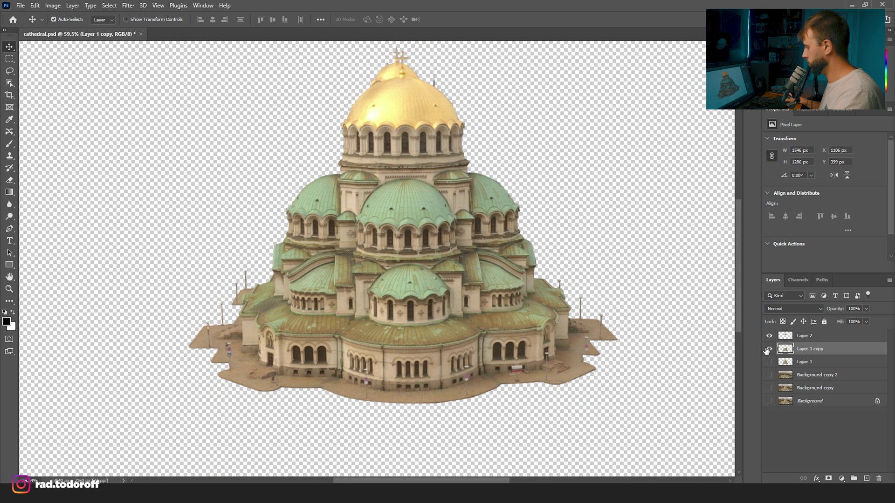
{"action": "left_click", "coordinate": [769, 349]}
{"action": "left_click", "coordinate": [769, 349]}
{"action": "left_click", "coordinate": [769, 336]}
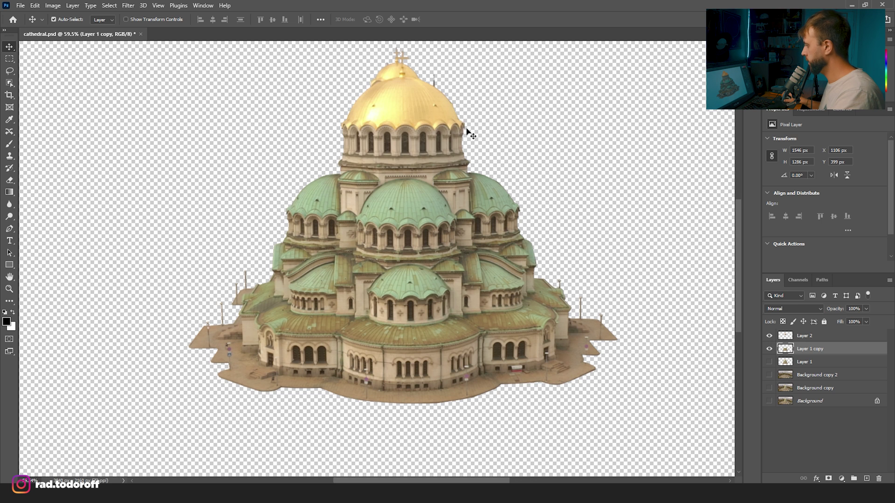
Hide the gold dome layer and draw a closed Pen path around the upper tier of green domes on Layer 1 copy
{"action": "scroll", "coordinate": [466, 136], "scroll_direction": "up", "scroll_amount": 2}
{"action": "scroll", "coordinate": [453, 232], "scroll_direction": "up", "scroll_amount": 2}
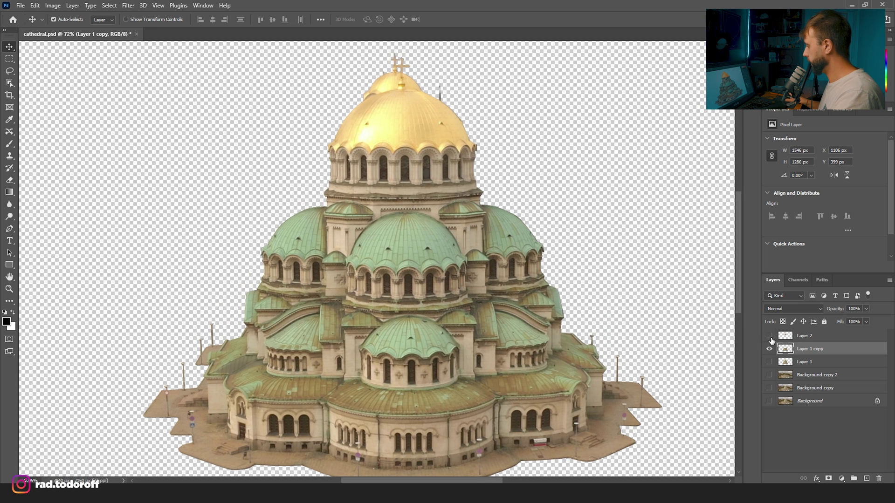
{"action": "left_click", "coordinate": [769, 336]}
{"action": "left_click", "coordinate": [9, 228]}
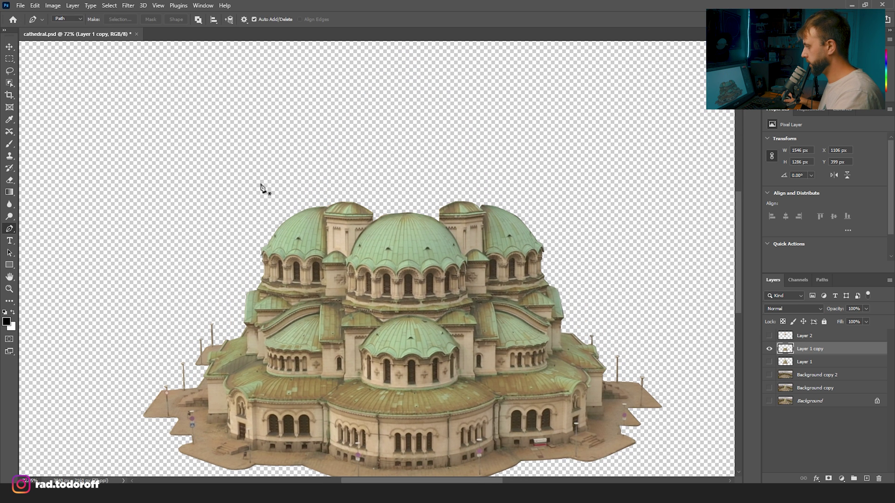
{"action": "left_click", "coordinate": [237, 271]}
{"action": "left_click_drag", "start_coordinate": [262, 296], "coordinate": [313, 301]}
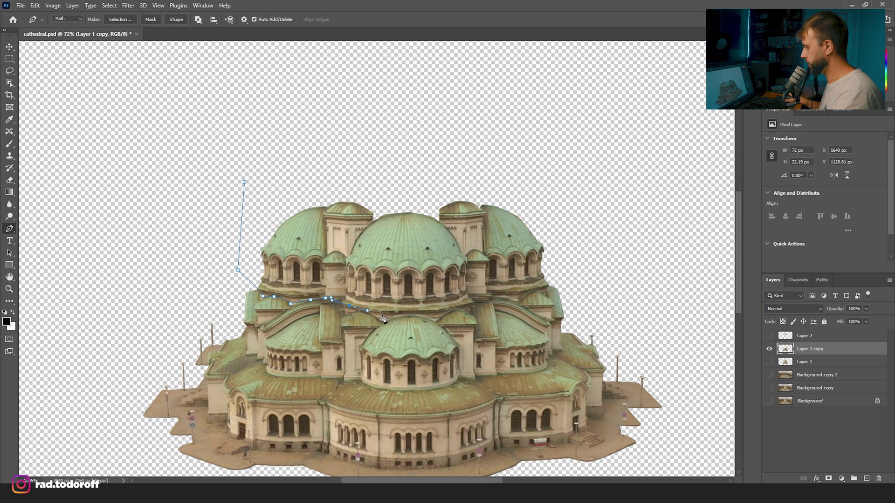
{"action": "left_click_drag", "start_coordinate": [587, 275], "coordinate": [592, 270]}
{"action": "left_click_drag", "start_coordinate": [434, 131], "coordinate": [442, 131]}
{"action": "left_click", "coordinate": [243, 181]}
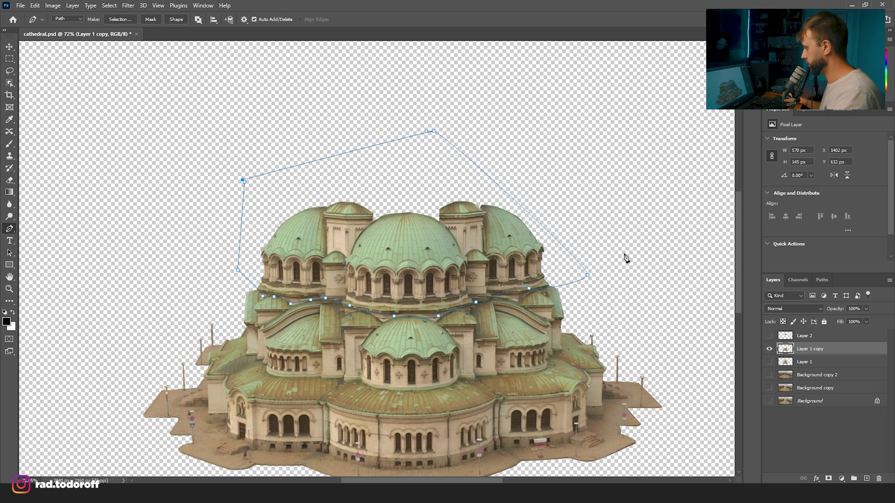
Turn the path around the upper green domes into a selection with 0 px feather and copy it from Layer 1 copy to a new layer
{"action": "left_click", "coordinate": [822, 280]}
{"action": "right_click", "coordinate": [789, 297]}
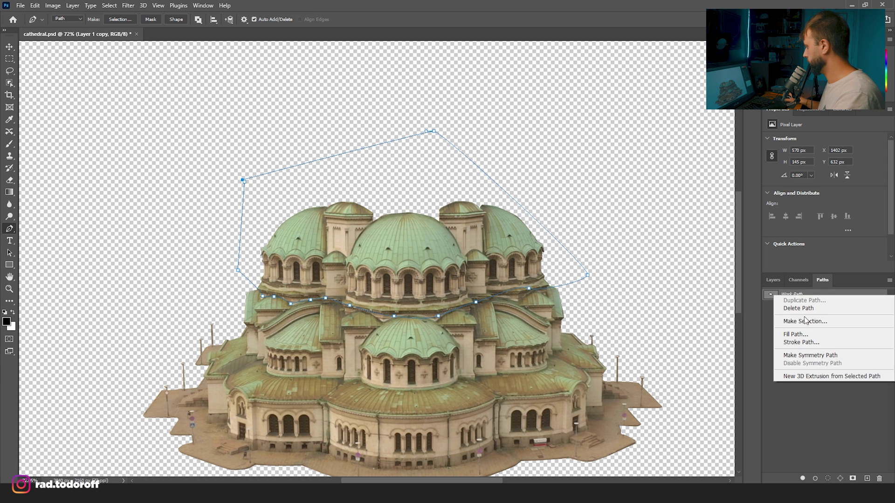
{"action": "left_click", "coordinate": [815, 323]}
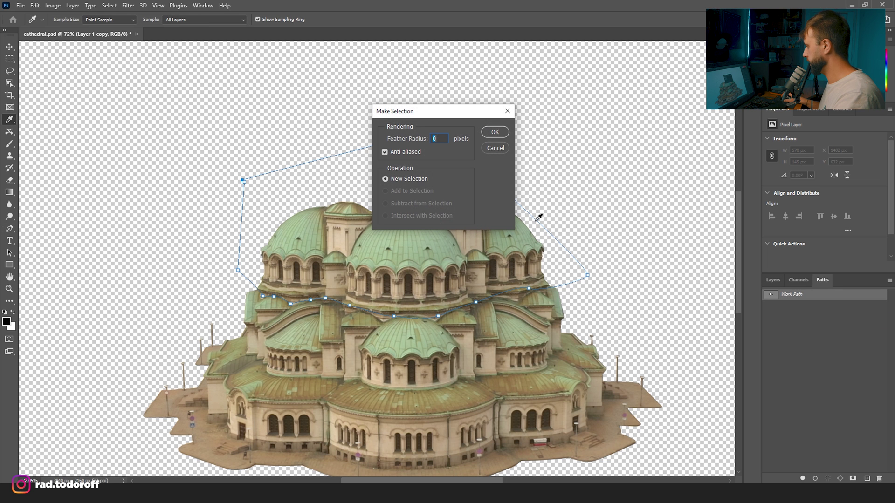
{"action": "left_click", "coordinate": [495, 133]}
{"action": "left_click", "coordinate": [773, 279]}
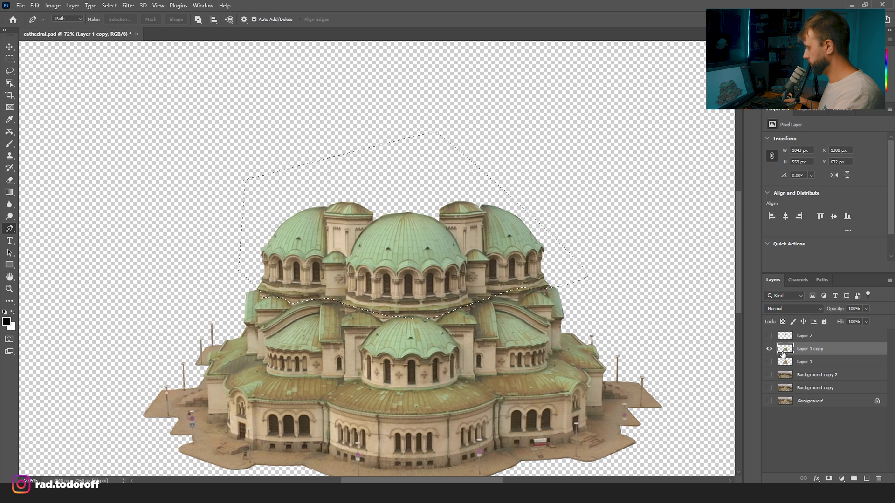
{"action": "key", "text": "ctrl+j"}
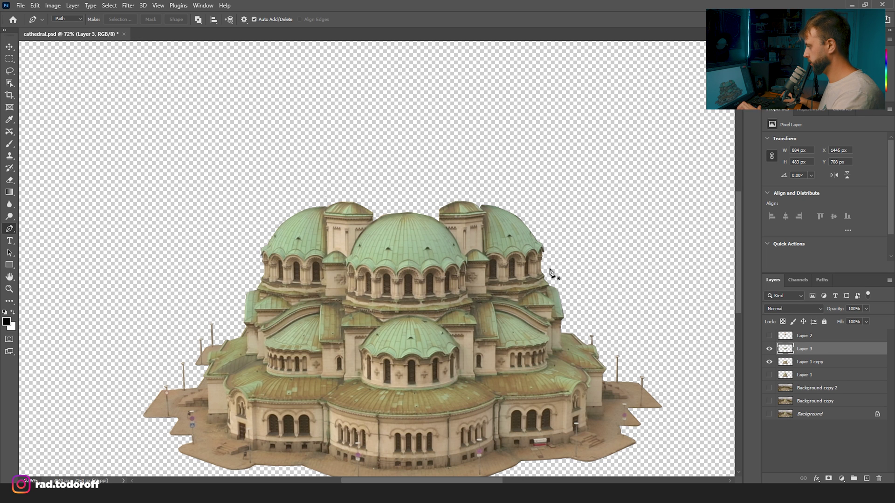
Load the green dome tier's outline from Layer 3 as a selection and hide that area of Layer 1 copy with an inverted layer mask
{"action": "left_click", "coordinate": [770, 364]}
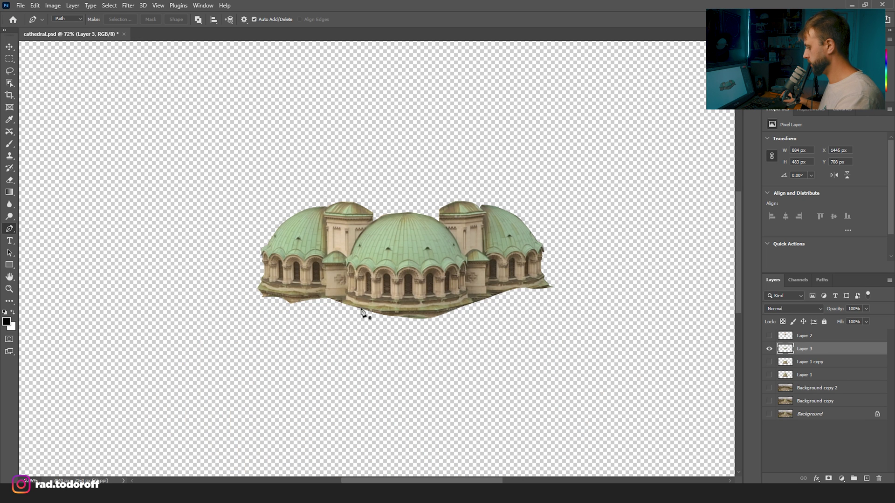
{"action": "left_click", "coordinate": [786, 352], "text": "ctrl"}
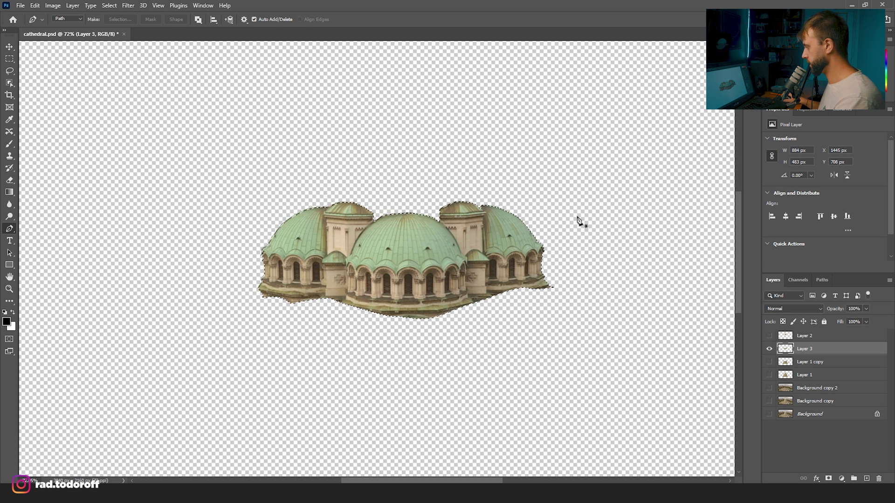
{"action": "left_click", "coordinate": [769, 363]}
{"action": "left_click", "coordinate": [770, 349]}
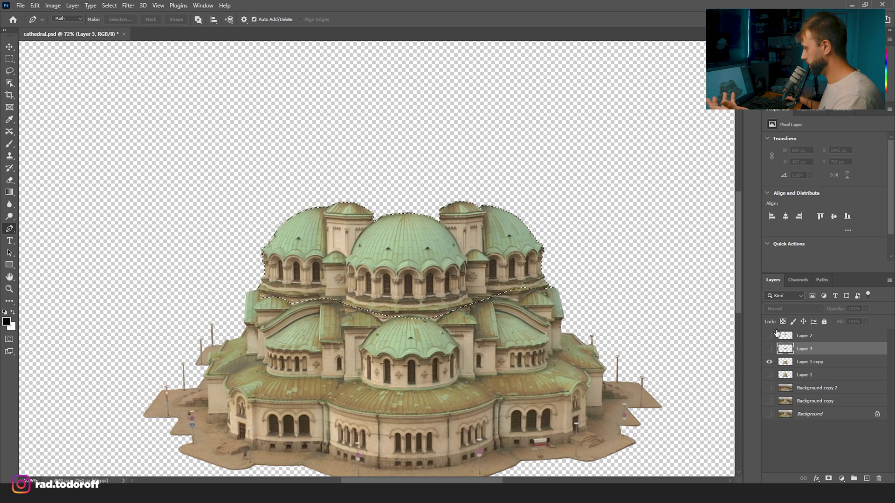
{"action": "left_click", "coordinate": [785, 361]}
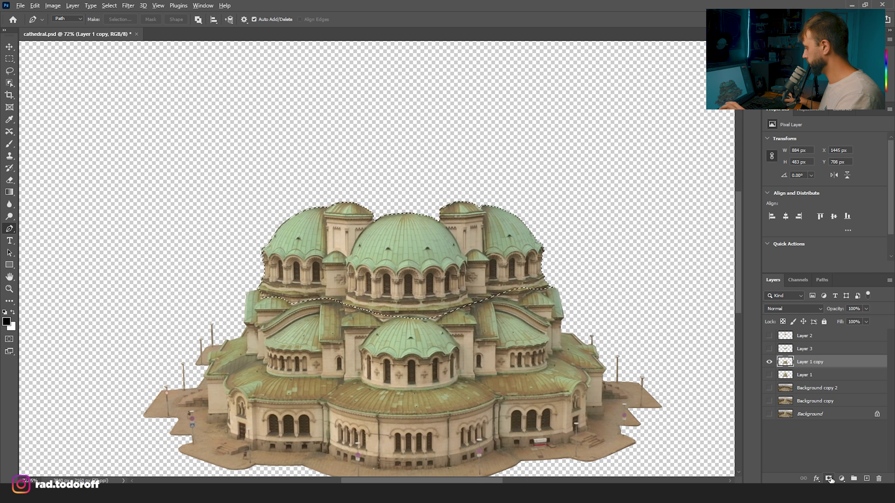
{"action": "left_click", "coordinate": [830, 479]}
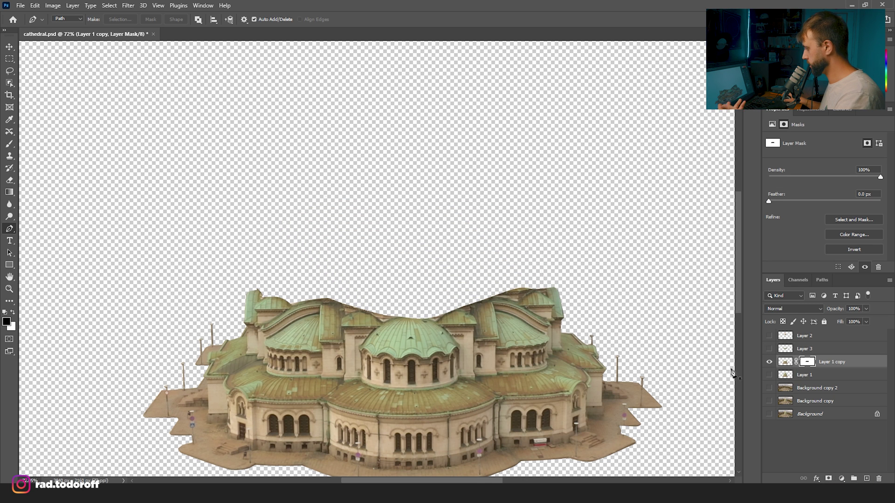
Check the masked cathedral with Layer 3 shown and hidden, and apply the layer mask to Layer 1 copy
{"action": "left_click", "coordinate": [769, 349]}
{"action": "left_click", "coordinate": [770, 349]}
{"action": "left_click", "coordinate": [770, 349]}
{"action": "left_click", "coordinate": [770, 349]}
{"action": "left_click", "coordinate": [769, 349]}
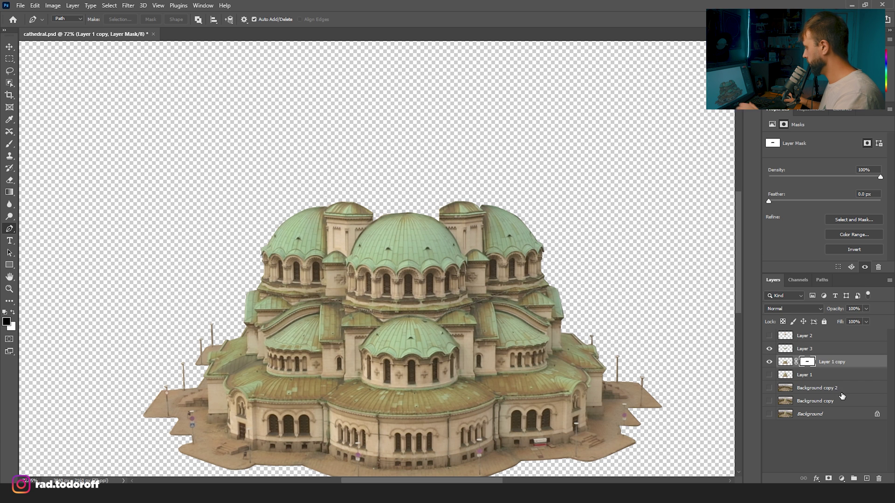
{"action": "right_click", "coordinate": [807, 362]}
{"action": "left_click", "coordinate": [830, 389]}
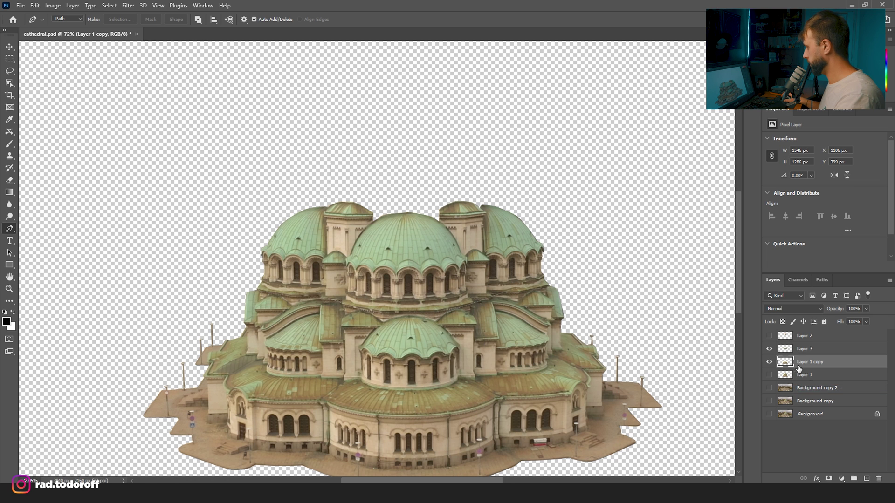
Check how the separated tiers stack by toggling the visibility of Layer 2, Layer 3, Layer 1 copy and Layer 1
{"action": "left_click", "coordinate": [770, 349]}
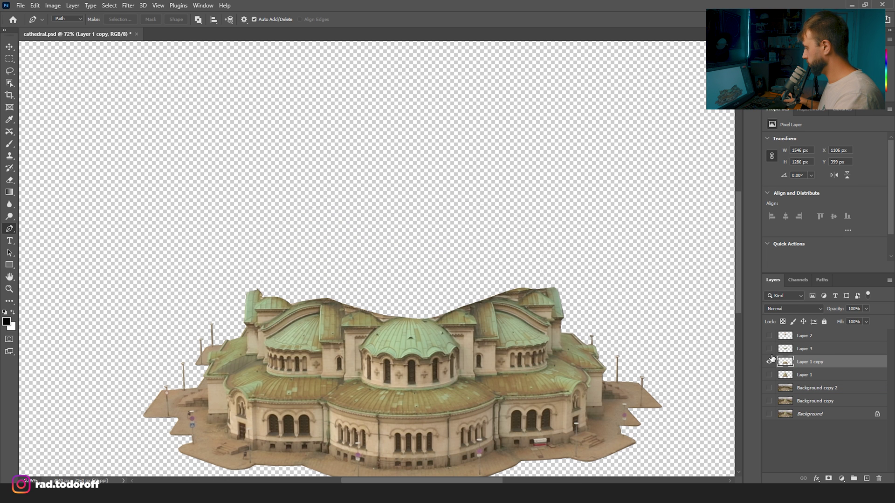
{"action": "left_click", "coordinate": [772, 354]}
{"action": "left_click", "coordinate": [769, 348]}
{"action": "left_click", "coordinate": [769, 336]}
{"action": "left_click", "coordinate": [770, 337]}
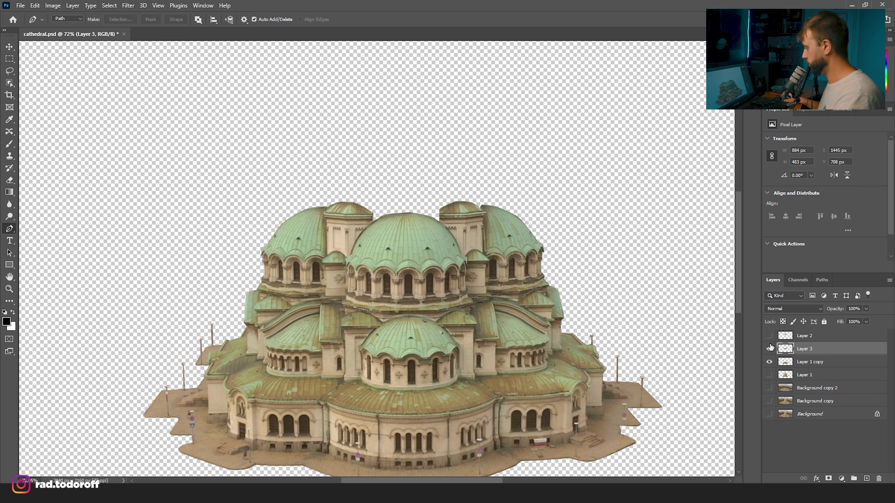
{"action": "key", "text": "alt+bracketright"}
{"action": "left_click", "coordinate": [770, 349]}
{"action": "left_click", "coordinate": [769, 362]}
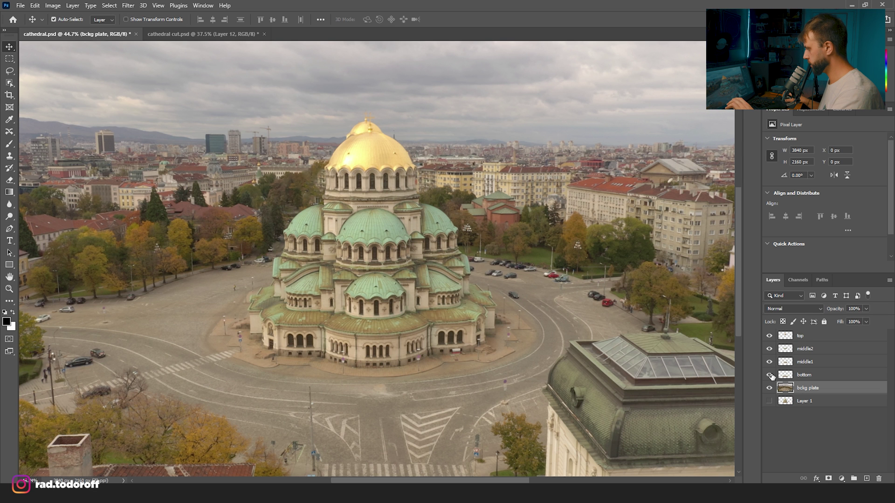
{"action": "left_click", "coordinate": [770, 375]}
{"action": "left_click", "coordinate": [770, 361]}
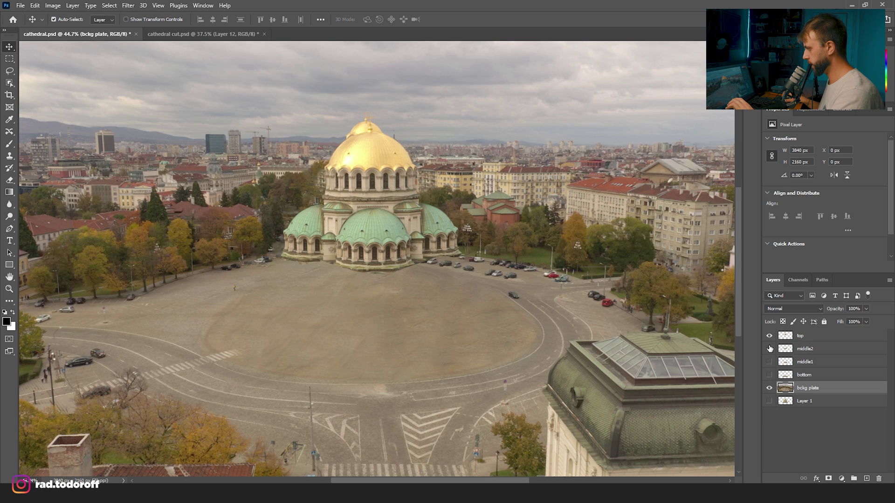
Show the middle1 and bottom tier layers over the bckg plate, and switch to the cathedral cut.psd document
{"action": "left_click", "coordinate": [770, 362]}
{"action": "left_click", "coordinate": [770, 375]}
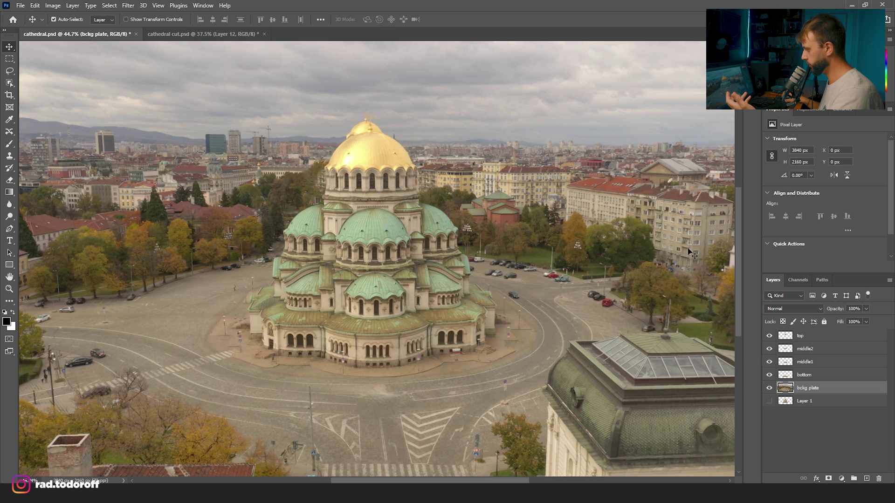
{"action": "left_click", "coordinate": [228, 40]}
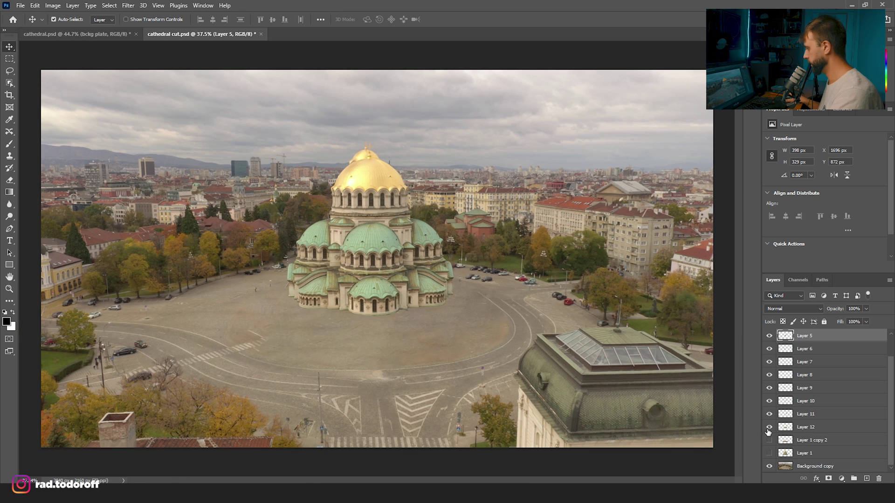
Examine the finely cut cathedral pieces up close by hiding the layers below Layer 5 one after another and showing them again
{"action": "left_click_drag", "start_coordinate": [769, 440], "coordinate": [769, 401]}
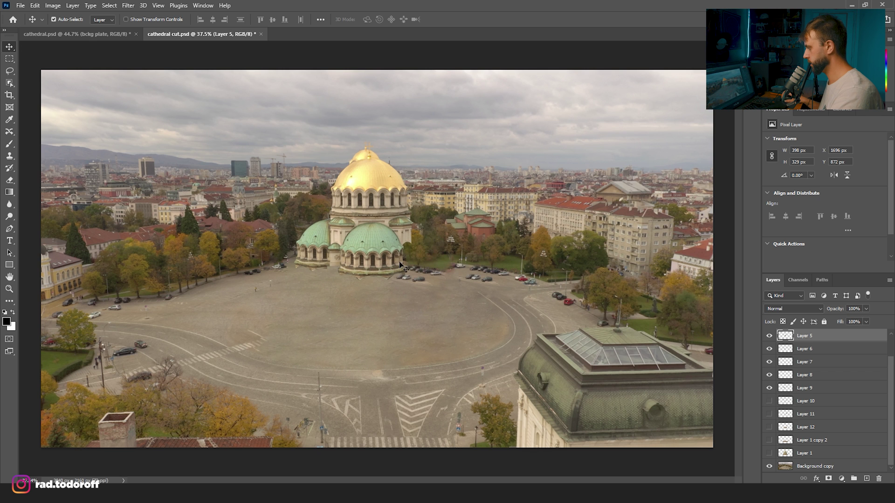
{"action": "scroll", "coordinate": [400, 266], "scroll_direction": "up", "scroll_amount": 5}
{"action": "left_click", "coordinate": [769, 388]}
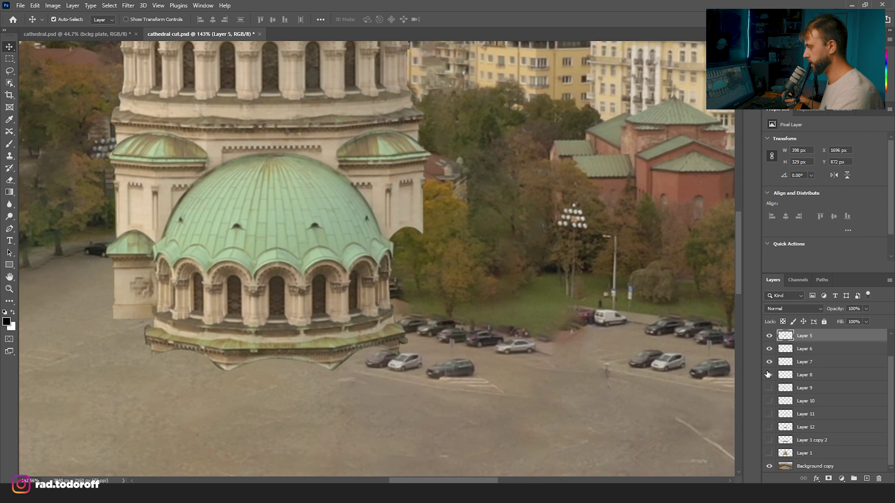
{"action": "left_click", "coordinate": [769, 375]}
{"action": "left_click", "coordinate": [769, 361]}
{"action": "left_click", "coordinate": [769, 349]}
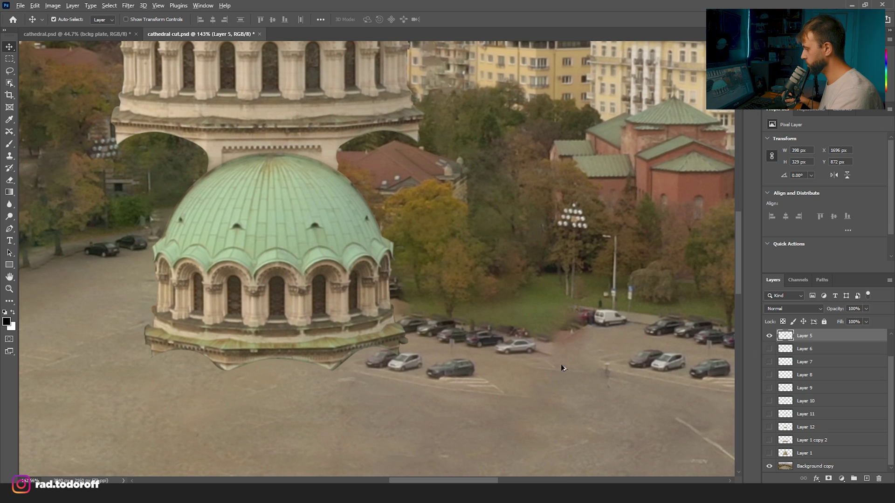
{"action": "left_click_drag", "start_coordinate": [771, 357], "coordinate": [772, 463]}
{"action": "key", "text": "ctrl+0"}
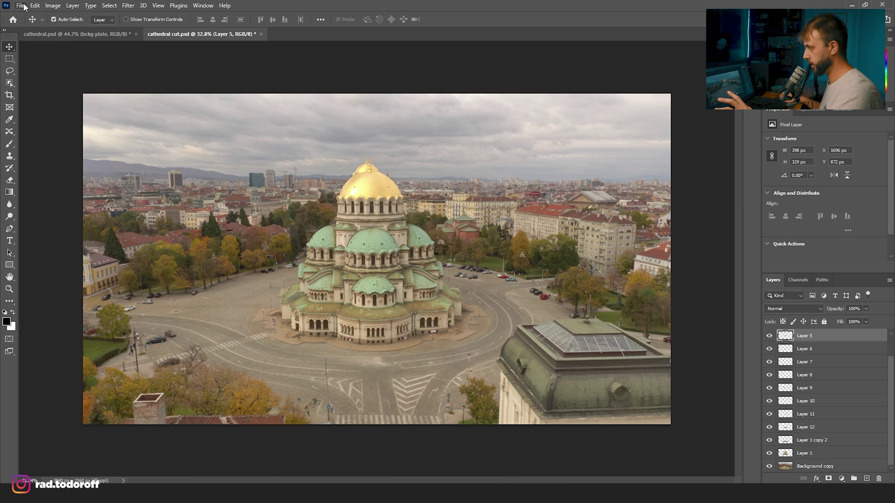
Save the layered document as the Photoshop file cathedral cut in the tyt folder, replacing the existing file
{"action": "left_click", "coordinate": [20, 5]}
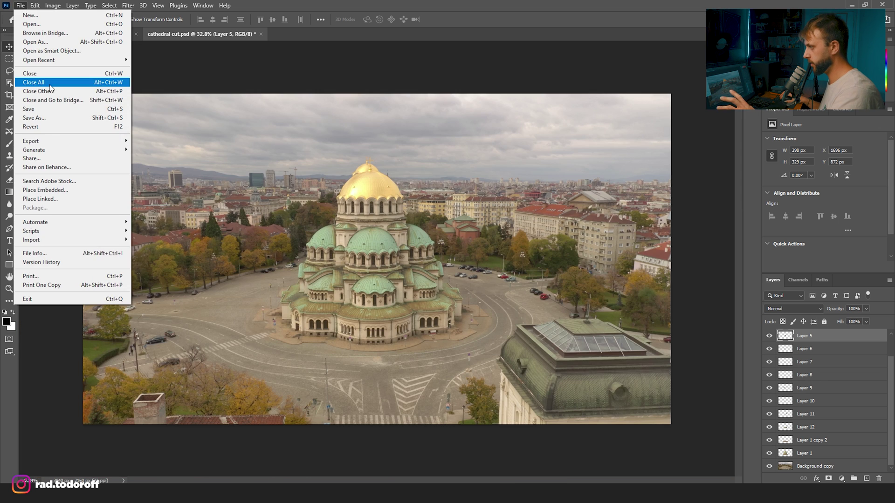
{"action": "left_click", "coordinate": [52, 119]}
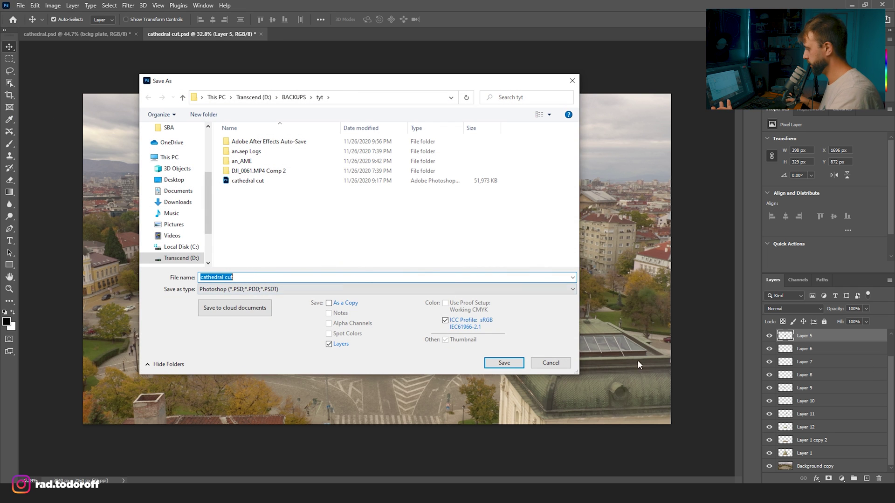
{"action": "key", "text": "Return"}
{"action": "left_click", "coordinate": [463, 245]}
{"action": "left_click", "coordinate": [553, 142]}
Switch to After Effects and import the cathedral cut file as Composition - Retain Layer Sizes with editable layer styles
{"action": "mouse_move", "coordinate": [171, 495]}
{"action": "left_click", "coordinate": [172, 448]}
{"action": "key", "text": "ctrl+i"}
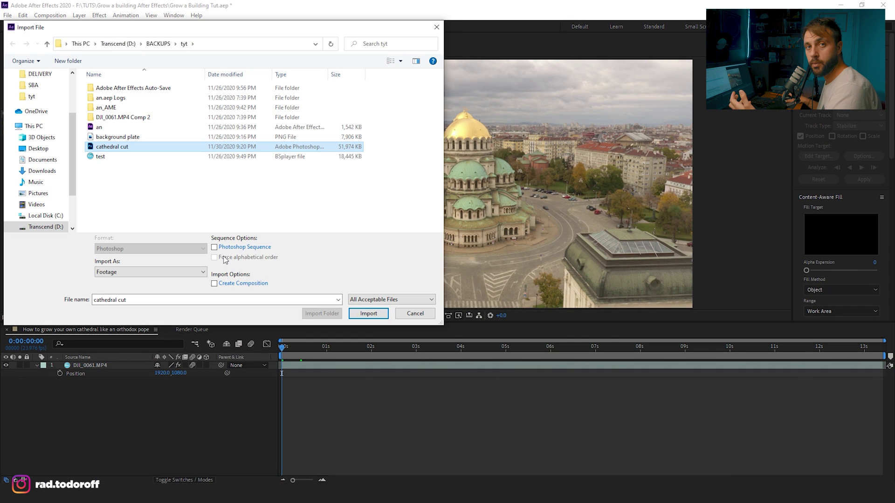
{"action": "left_click", "coordinate": [186, 272]}
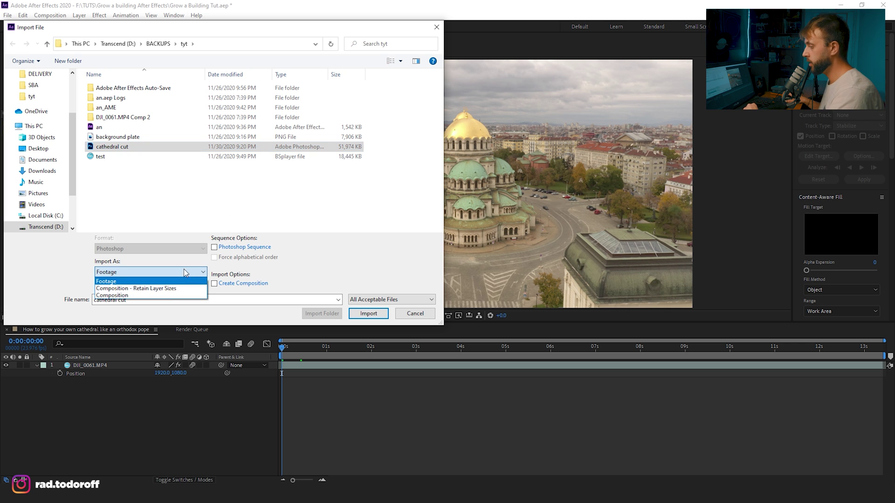
{"action": "left_click", "coordinate": [169, 289]}
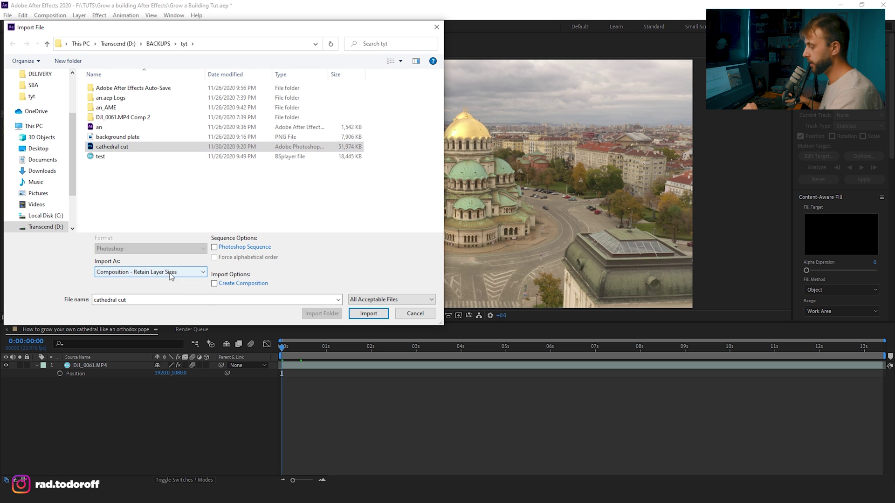
{"action": "left_click", "coordinate": [369, 314]}
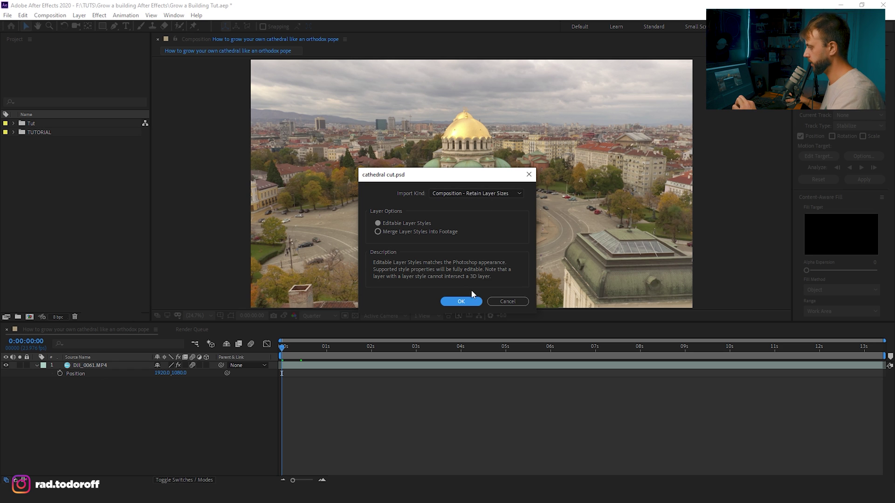
{"action": "left_click", "coordinate": [462, 302]}
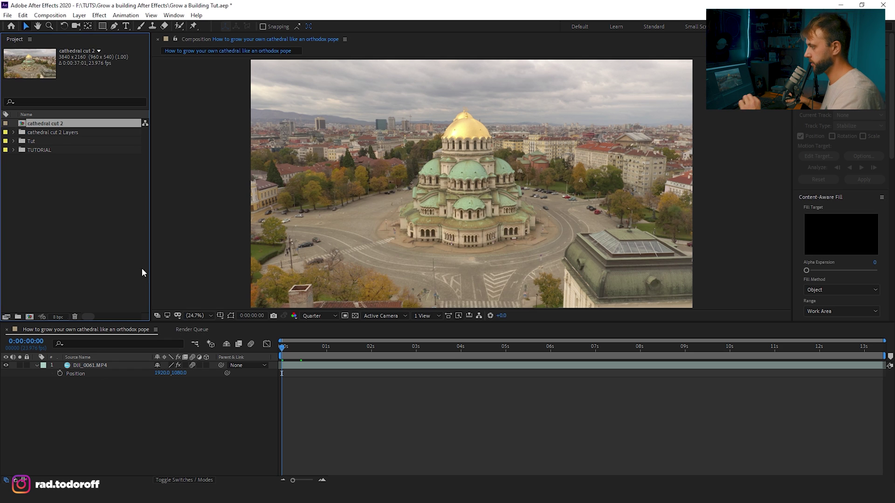
Open the cathedral cut 2 composition, move Layer 1 below Background copy, and leave only Background copy and Layer 1 copy 2 visible
{"action": "double_click", "coordinate": [25, 124]}
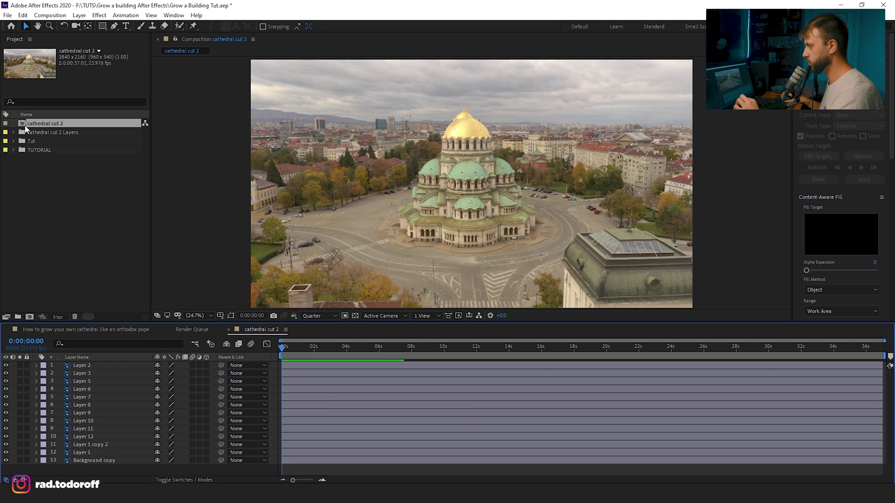
{"action": "left_click_drag", "start_coordinate": [93, 448], "coordinate": [93, 462]}
{"action": "left_click_drag", "start_coordinate": [5, 461], "coordinate": [6, 364]}
Set a Position keyframe at 1 second for Layer 1 copy 2, the cathedral's bottom section
{"action": "left_click", "coordinate": [78, 446]}
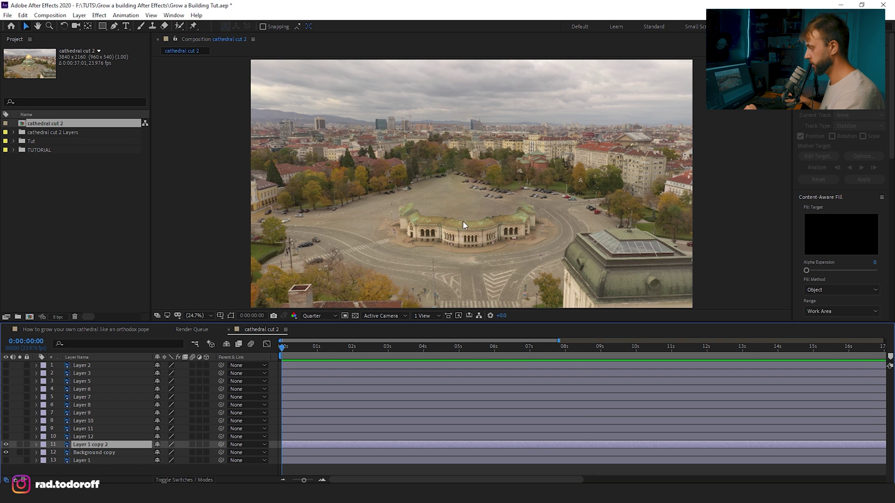
{"action": "key", "text": "p"}
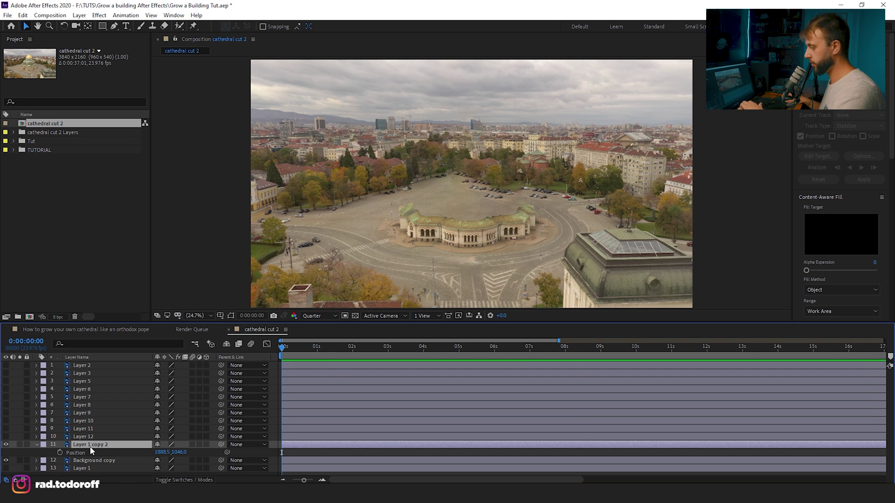
{"action": "left_click", "coordinate": [60, 453]}
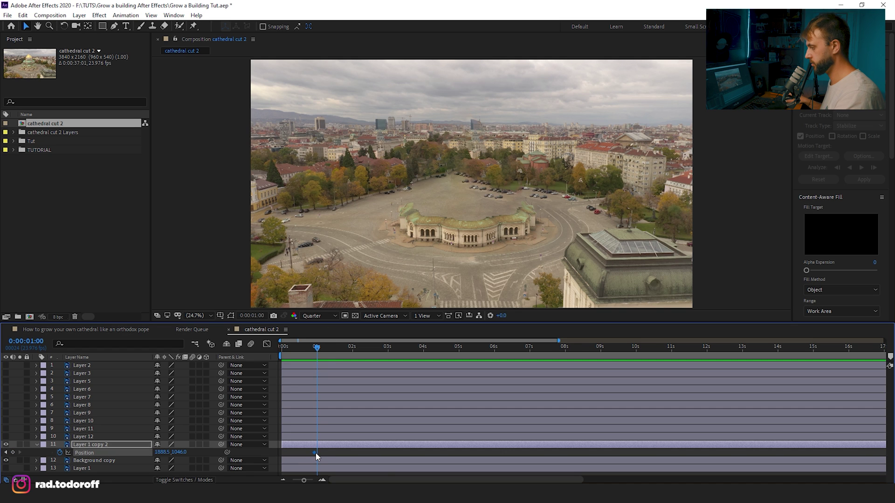
Keyframe Layer 1 copy 2 above the frame at the composition's start with a vertical position of -953, and preview the drop
{"action": "key", "text": "Home"}
{"action": "left_click_drag", "start_coordinate": [186, 453], "coordinate": [127, 419]}
{"action": "left_click", "coordinate": [176, 452]}
{"action": "type", "text": "7"}
{"action": "key", "text": "Return"}
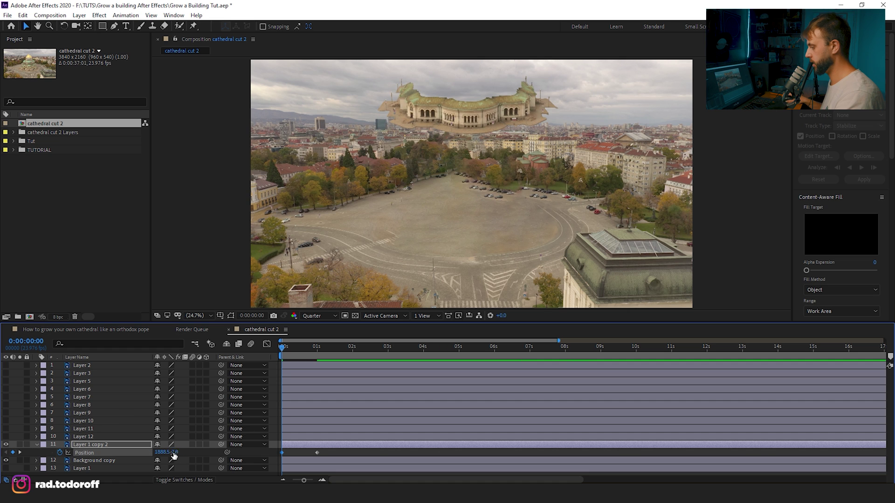
{"action": "left_click_drag", "start_coordinate": [174, 455], "coordinate": [2, 386]}
{"action": "left_click_drag", "start_coordinate": [182, 454], "coordinate": [1, 435]}
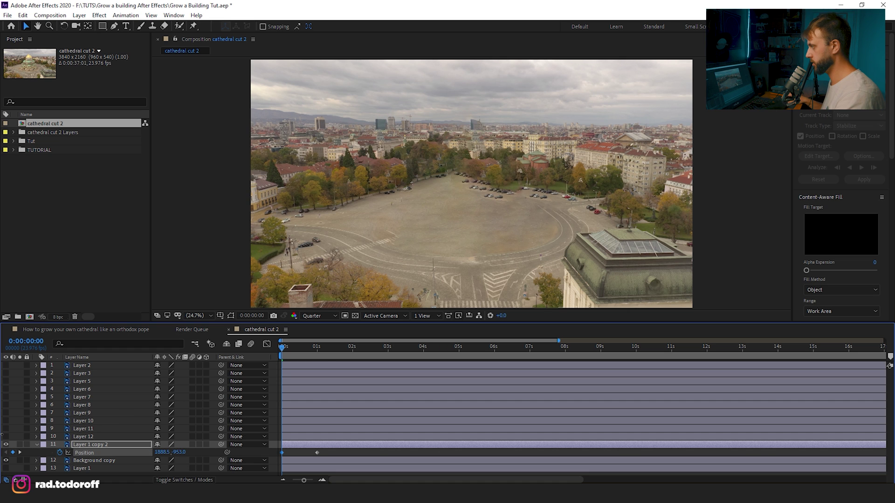
{"action": "key", "text": "space"}
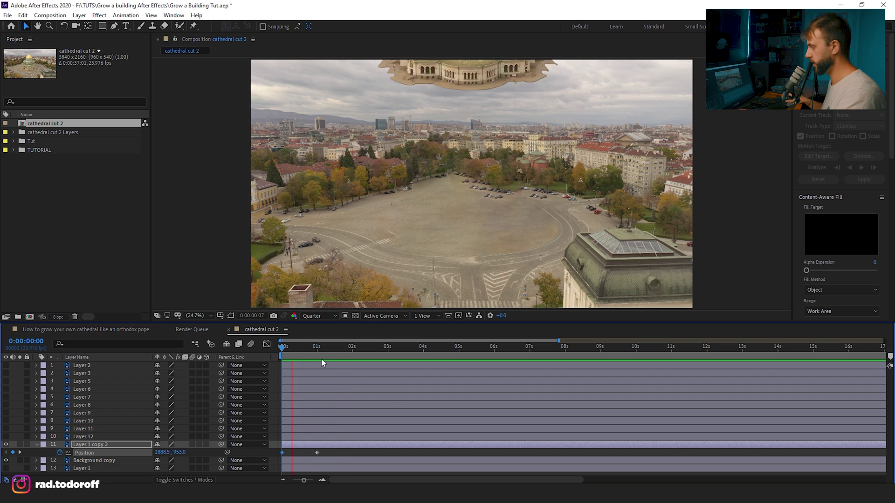
Preview the bottom section's drop, and make Layer 2 through Layer 12 visible
{"action": "key", "text": "space"}
{"action": "left_click_drag", "start_coordinate": [276, 362], "coordinate": [308, 368]}
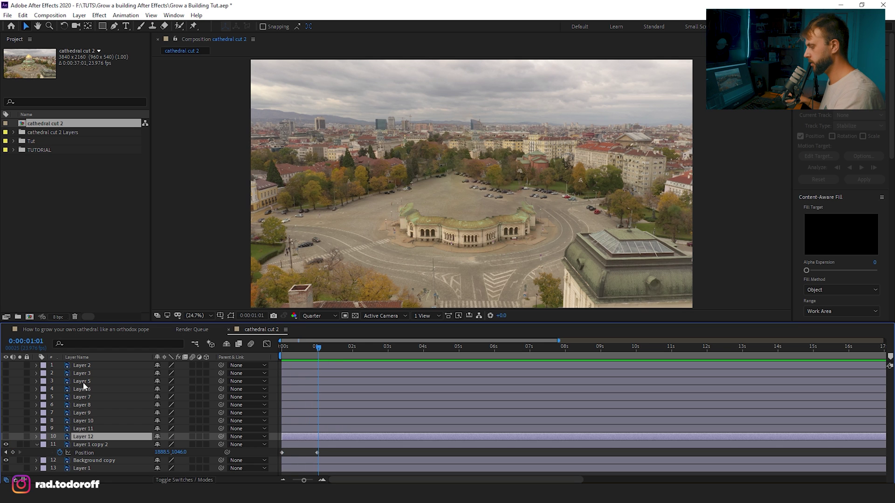
{"action": "left_click", "coordinate": [83, 365], "text": "shift"}
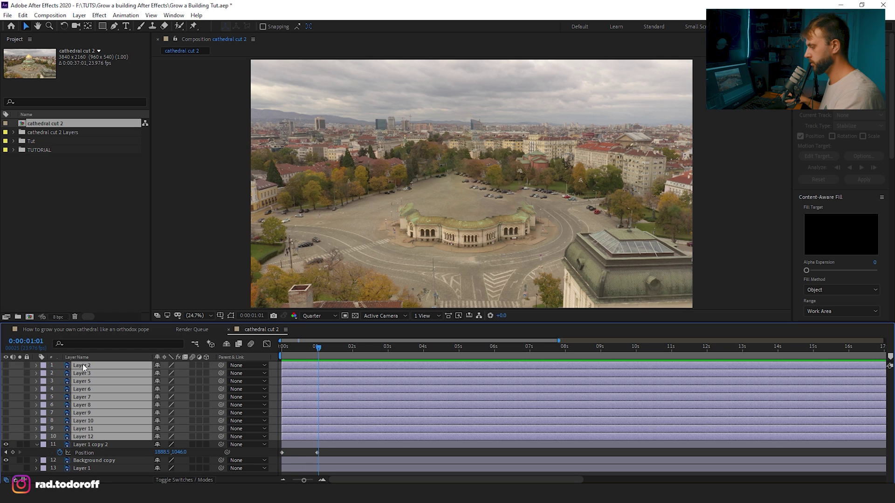
{"action": "left_click", "coordinate": [6, 366]}
{"action": "left_click", "coordinate": [327, 452]}
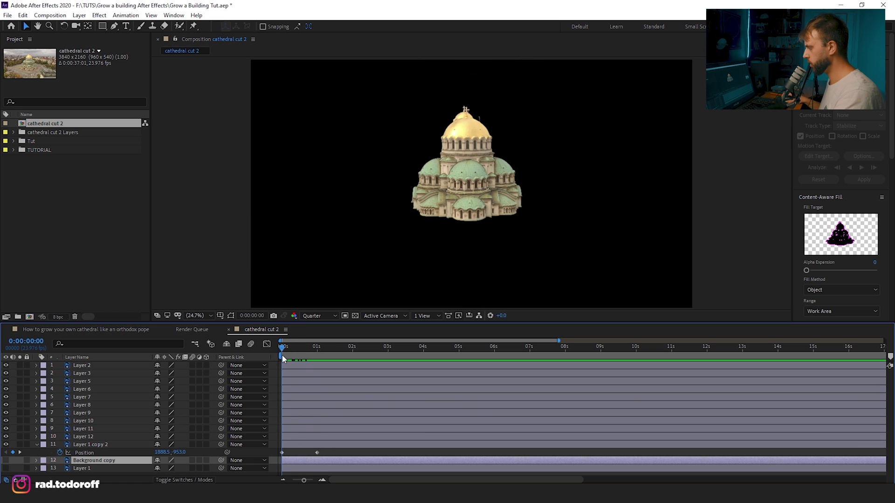
Hide Background copy and set Position keyframes at 1 second on Layer 2 through Layer 12
{"action": "left_click_drag", "start_coordinate": [281, 352], "coordinate": [321, 354]}
{"action": "left_click", "coordinate": [84, 365]}
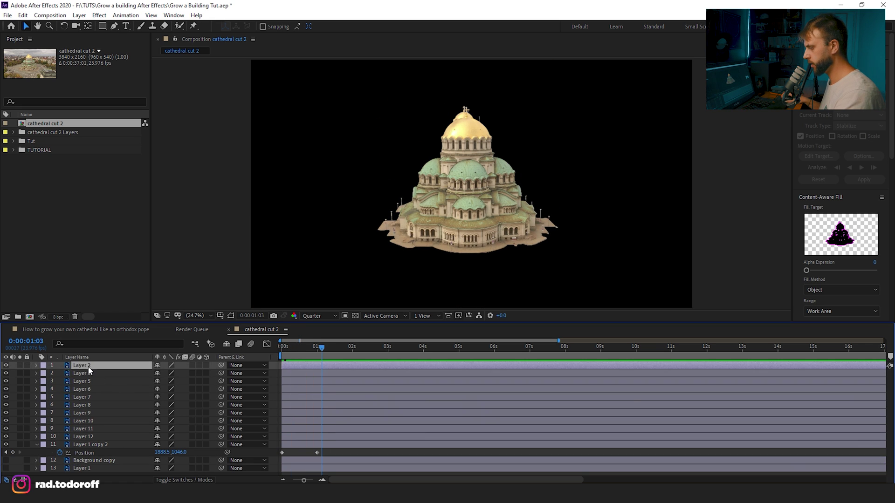
{"action": "left_click", "coordinate": [89, 437], "text": "shift"}
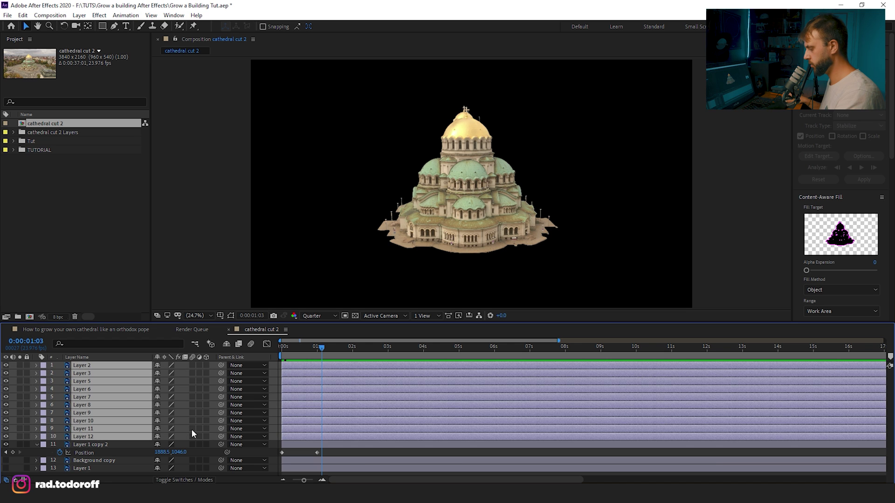
{"action": "key", "text": "p"}
{"action": "left_click_drag", "start_coordinate": [321, 356], "coordinate": [318, 357]}
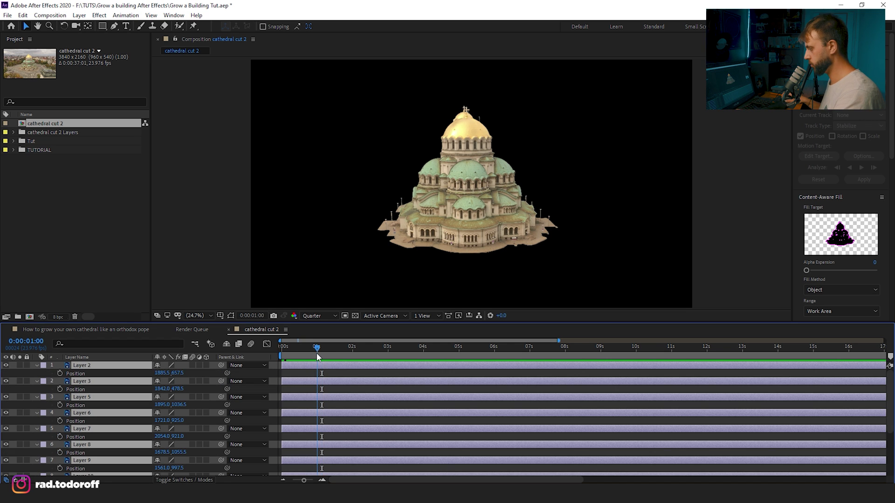
{"action": "left_click", "coordinate": [59, 374]}
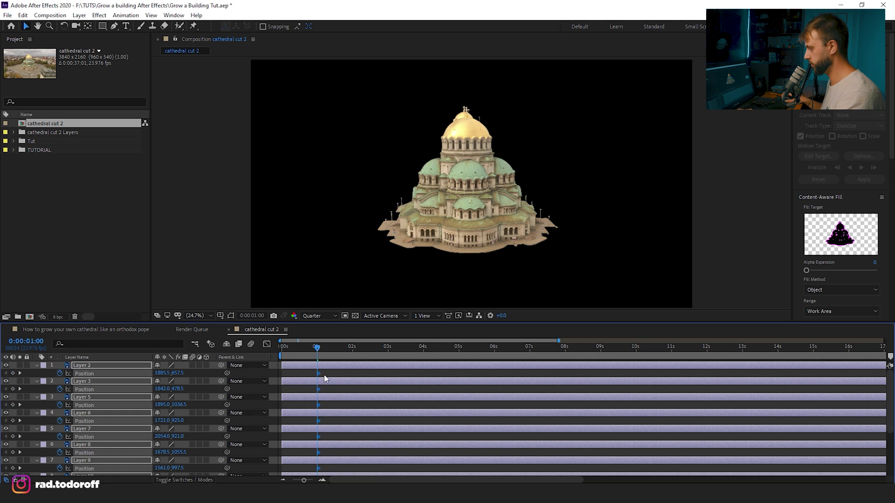
Trim the start of Layer 2 through Layer 12 to 1 second
{"action": "left_click_drag", "start_coordinate": [318, 378], "coordinate": [318, 357]}
{"action": "left_click", "coordinate": [345, 375]}
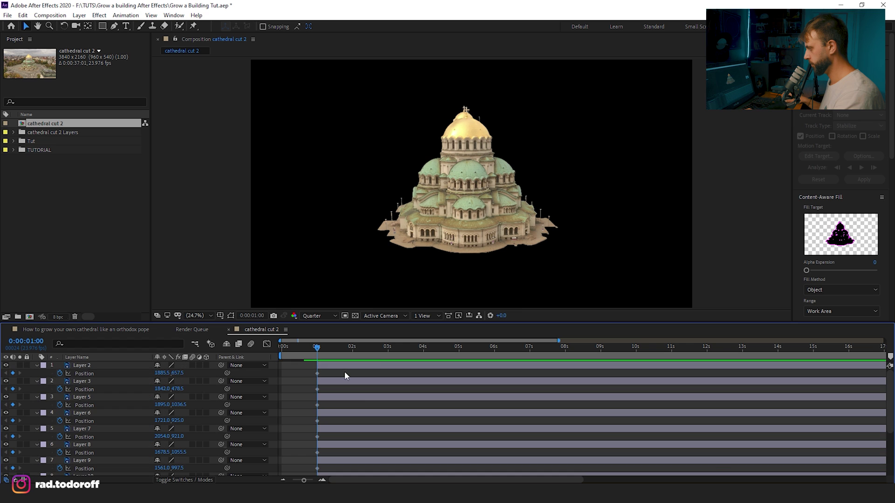
{"action": "left_click", "coordinate": [339, 365]}
Hide Layer 2 through Layer 11 so only Layer 12 and Layer 1 copy 2 remain visible
{"action": "scroll", "coordinate": [339, 387], "scroll_direction": "down", "scroll_amount": 3}
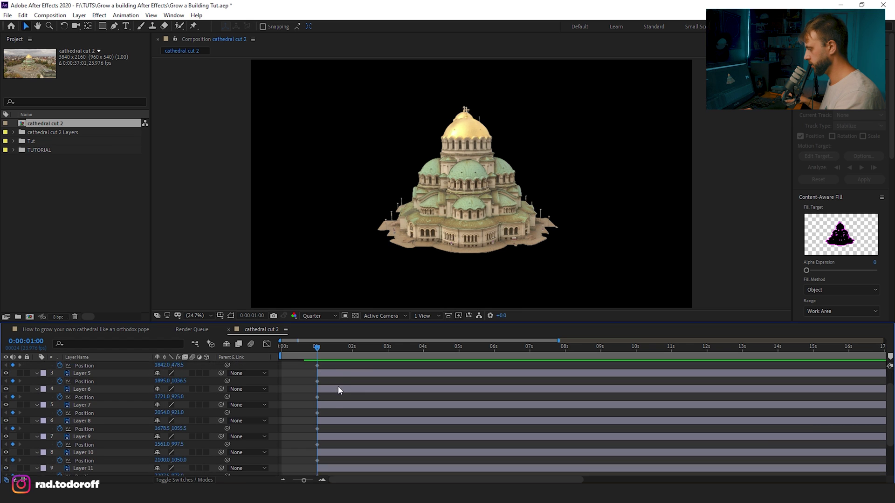
{"action": "left_click", "coordinate": [334, 421], "text": "shift"}
{"action": "left_click_drag", "start_coordinate": [6, 422], "coordinate": [6, 437]}
{"action": "left_click", "coordinate": [6, 438]}
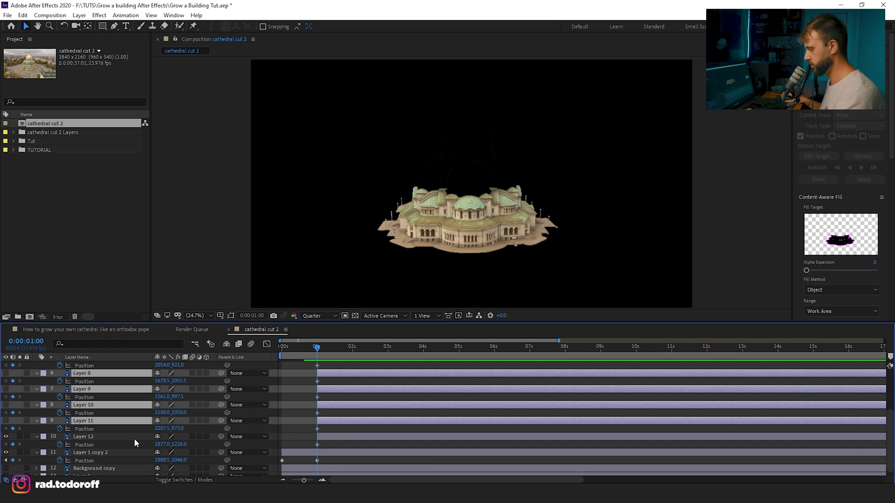
Try lowering Layer 12 at 1 second to a vertical position of 1529, and undo the change
{"action": "left_click", "coordinate": [137, 439]}
{"action": "left_click_drag", "start_coordinate": [312, 351], "coordinate": [317, 354]}
{"action": "left_click", "coordinate": [317, 351]}
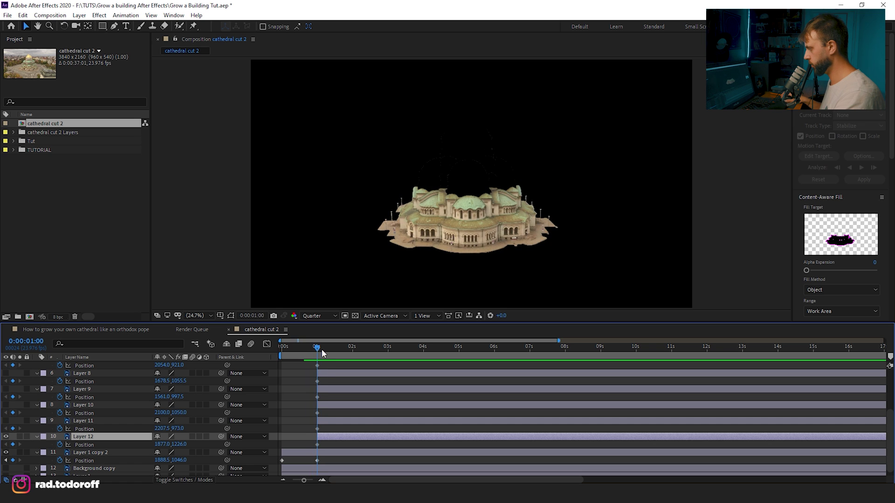
{"action": "left_click_drag", "start_coordinate": [176, 444], "coordinate": [329, 440]}
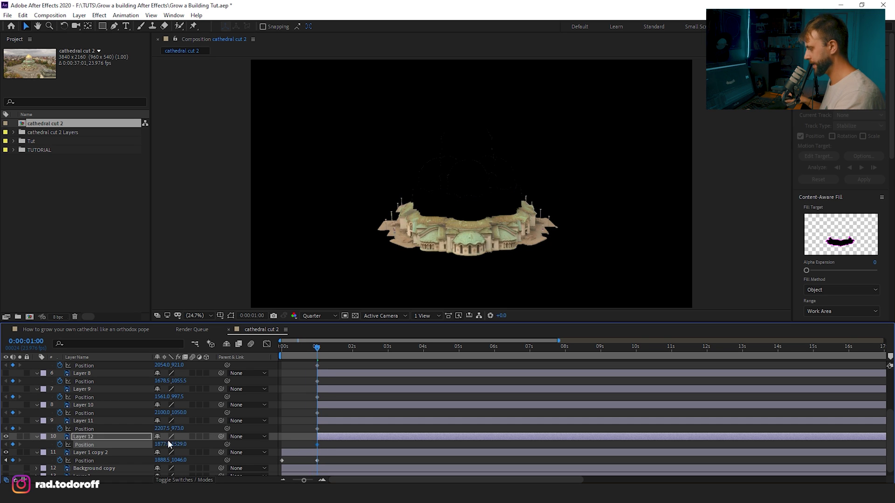
{"action": "key", "text": "ctrl+z"}
Place Layer 12 beneath Layer 1 copy 2 and animate it rising from a lower position at 1 second to 1226 vertically at 1:19
{"action": "left_click_drag", "start_coordinate": [88, 437], "coordinate": [97, 462]}
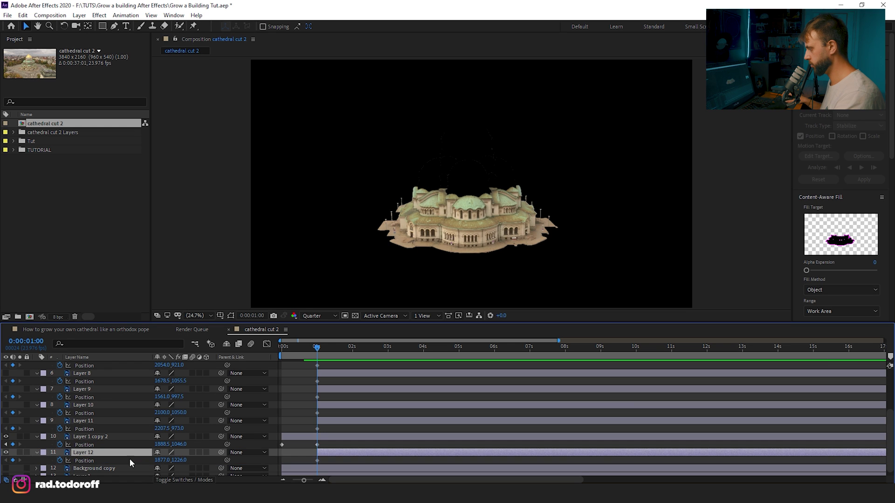
{"action": "left_click_drag", "start_coordinate": [180, 461], "coordinate": [200, 460]}
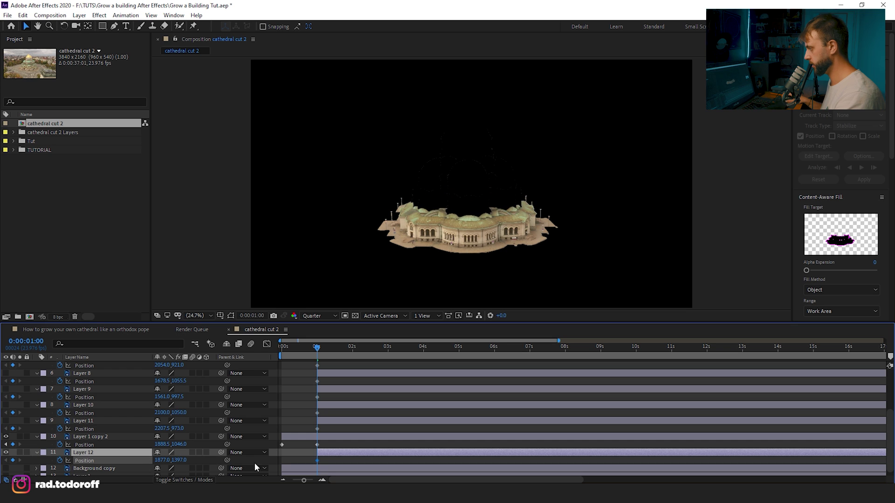
{"action": "key", "text": "ctrl+z"}
{"action": "left_click_drag", "start_coordinate": [317, 461], "coordinate": [346, 462]}
{"action": "left_click_drag", "start_coordinate": [184, 462], "coordinate": [301, 460]}
{"action": "left_click_drag", "start_coordinate": [321, 349], "coordinate": [344, 353]}
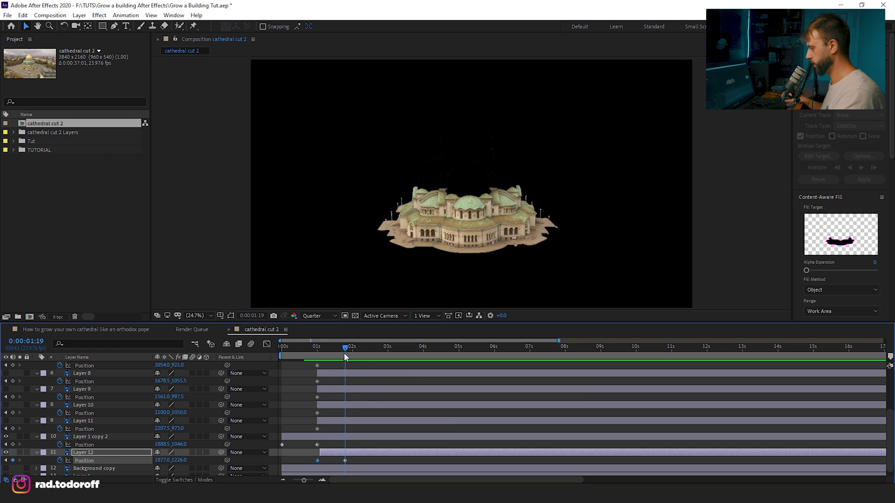
Make Layer 2 through Layer 11 visible again
{"action": "left_click", "coordinate": [84, 420]}
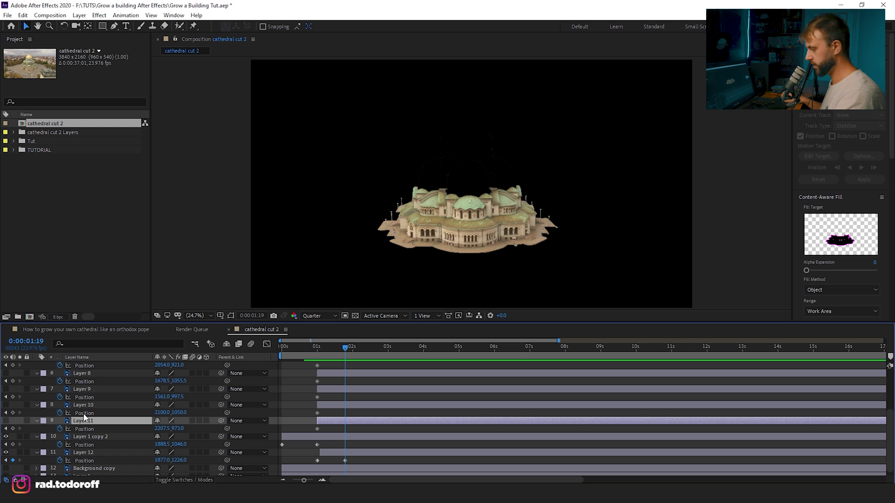
{"action": "scroll", "coordinate": [84, 418], "scroll_direction": "up", "scroll_amount": 3}
{"action": "key", "text": "ctrl+a"}
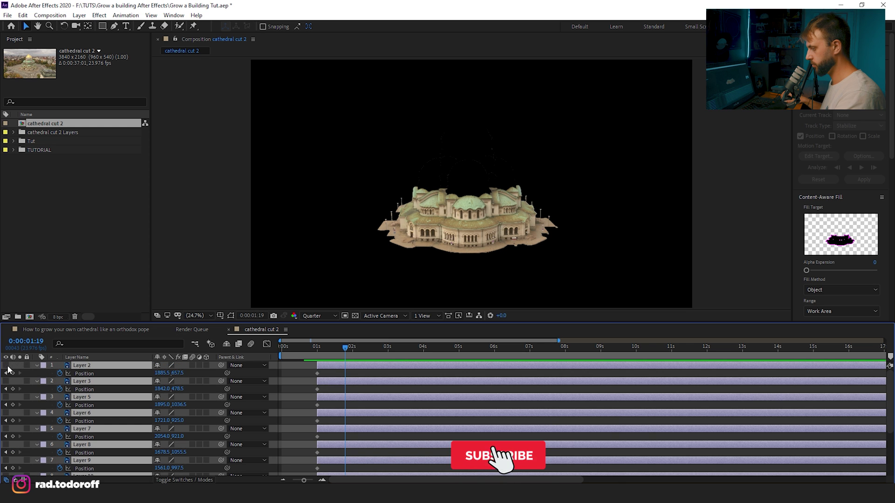
{"action": "left_click", "coordinate": [6, 367]}
{"action": "scroll", "coordinate": [171, 425], "scroll_direction": "down", "scroll_amount": 3}
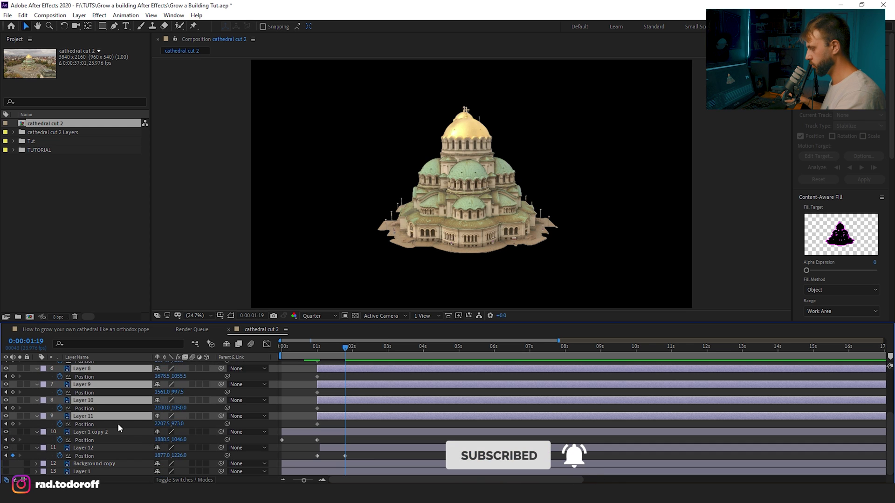
Reorder Layers 11, 10, 9, 8 and 7 in descending order beneath Layer 12, just above Background copy
{"action": "left_click", "coordinate": [91, 425]}
{"action": "left_click_drag", "start_coordinate": [91, 418], "coordinate": [97, 449]}
{"action": "left_click_drag", "start_coordinate": [90, 401], "coordinate": [105, 458]}
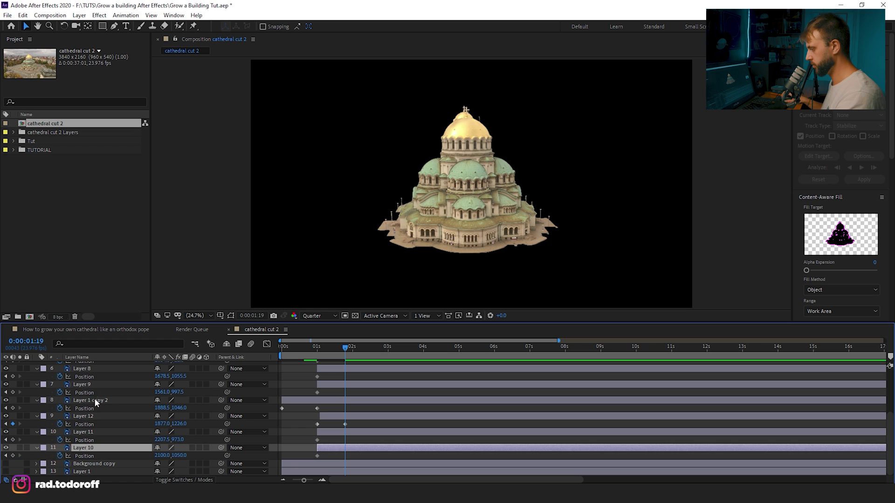
{"action": "left_click_drag", "start_coordinate": [85, 386], "coordinate": [99, 453]}
{"action": "left_click_drag", "start_coordinate": [89, 370], "coordinate": [116, 454]}
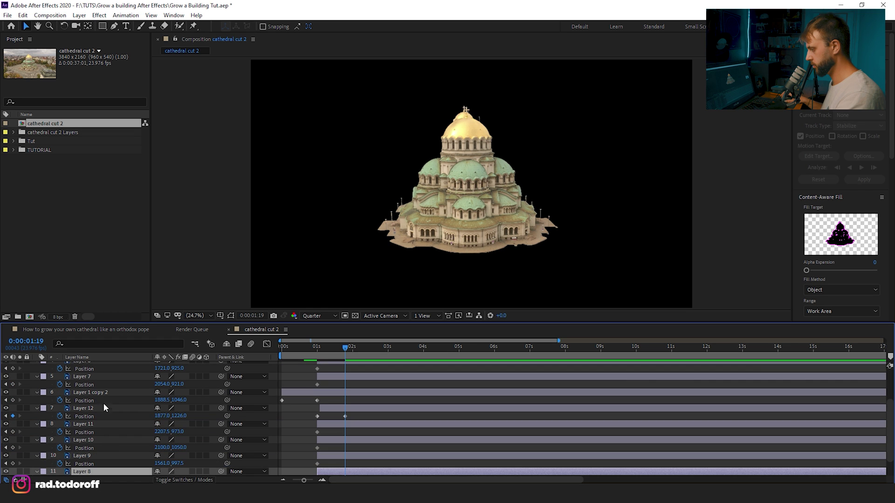
{"action": "left_click_drag", "start_coordinate": [94, 379], "coordinate": [114, 454]}
Enlarge the timeline and move Layers 6, 5, 3 and 2 beneath Layer 7 in that order, above Background copy
{"action": "key", "text": "grave"}
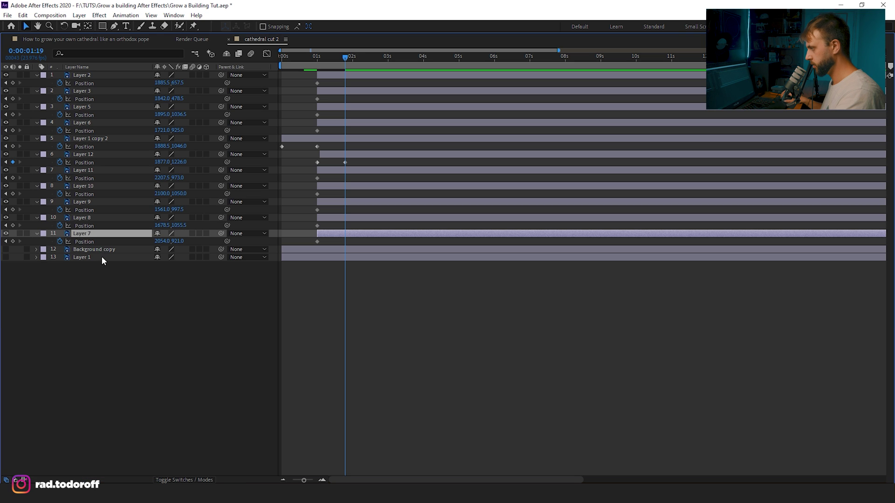
{"action": "left_click_drag", "start_coordinate": [85, 121], "coordinate": [113, 240]}
{"action": "left_click_drag", "start_coordinate": [95, 92], "coordinate": [132, 243]}
{"action": "left_click_drag", "start_coordinate": [105, 75], "coordinate": [125, 240]}
{"action": "left_click_drag", "start_coordinate": [125, 240], "coordinate": [125, 240]}
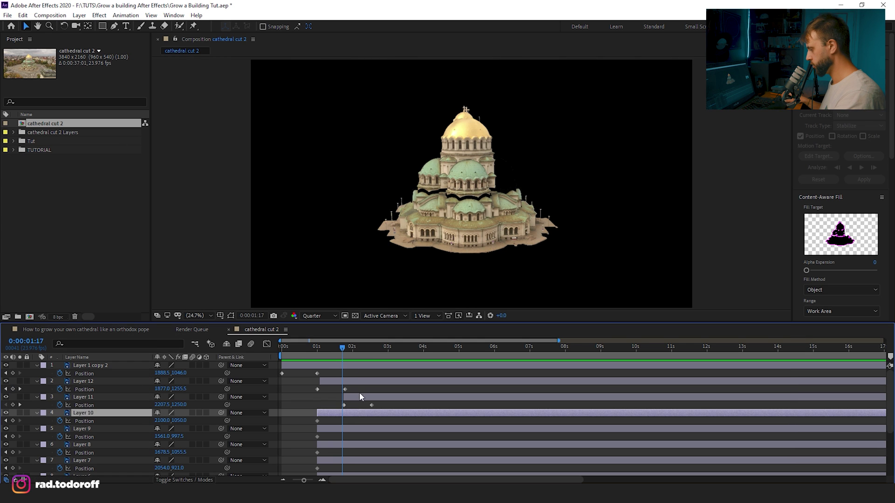
Animate Layer 11 rising into place from 1 second to 1:19, and move the Position keyframes of Layers 10 through 2 to 1:20
{"action": "left_click_drag", "start_coordinate": [360, 393], "coordinate": [339, 404]}
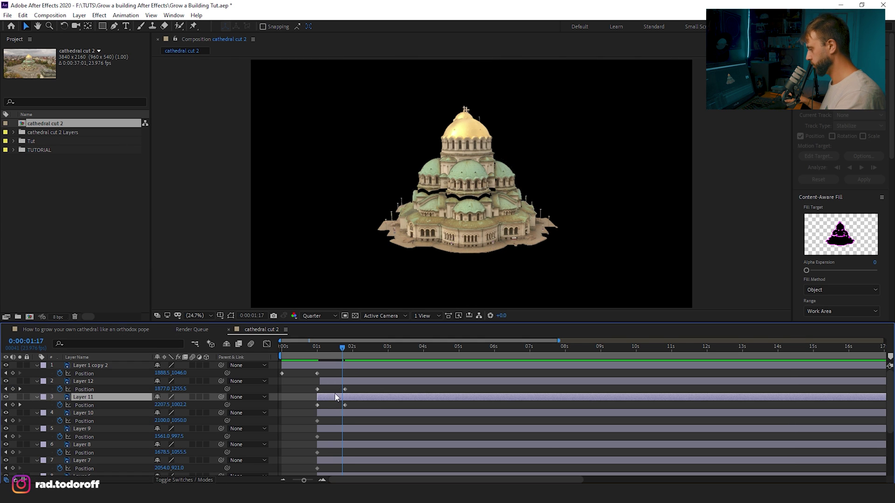
{"action": "left_click_drag", "start_coordinate": [334, 349], "coordinate": [345, 361]}
{"action": "left_click_drag", "start_coordinate": [309, 429], "coordinate": [346, 448]}
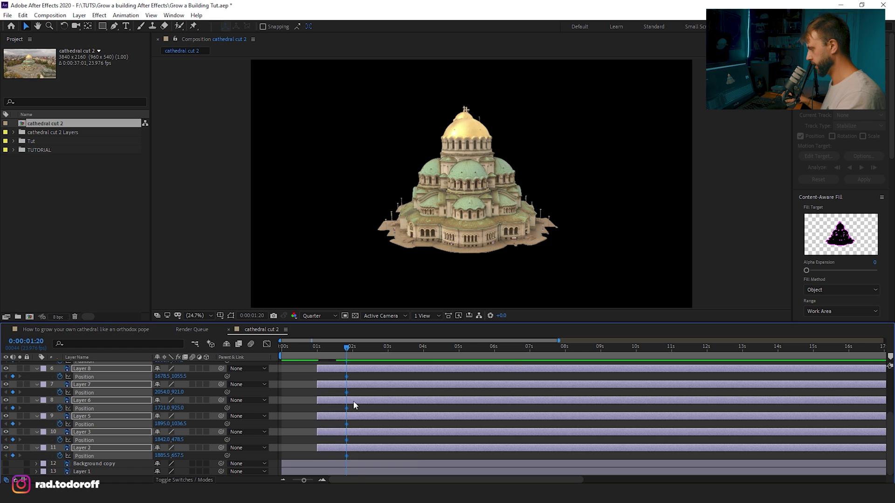
{"action": "scroll", "coordinate": [359, 418], "scroll_direction": "up", "scroll_amount": 3}
Keyframe Layers 10 through 2 at 1 second with their vertical positions lowered by 516 pixels
{"action": "left_click_drag", "start_coordinate": [349, 350], "coordinate": [325, 359]}
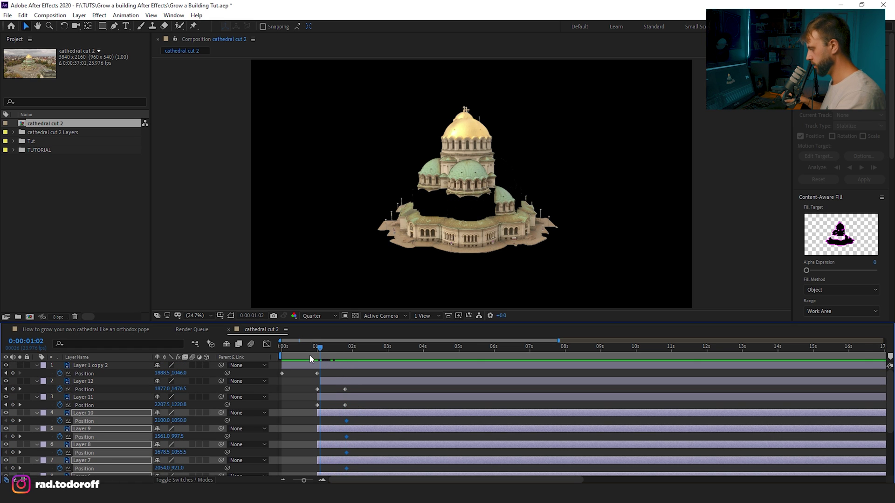
{"action": "left_click_drag", "start_coordinate": [320, 355], "coordinate": [317, 353]}
{"action": "left_click_drag", "start_coordinate": [180, 420], "coordinate": [417, 437]}
Shift Layers 10 through 2 later in the timeline to stagger their rises, with the top layers starting after about 2.5 seconds
{"action": "left_click_drag", "start_coordinate": [316, 348], "coordinate": [317, 356]}
{"action": "left_click", "coordinate": [339, 403]}
{"action": "left_click_drag", "start_coordinate": [335, 398], "coordinate": [395, 445]}
{"action": "left_click_drag", "start_coordinate": [327, 463], "coordinate": [377, 464]}
{"action": "scroll", "coordinate": [373, 462], "scroll_direction": "down", "scroll_amount": 3}
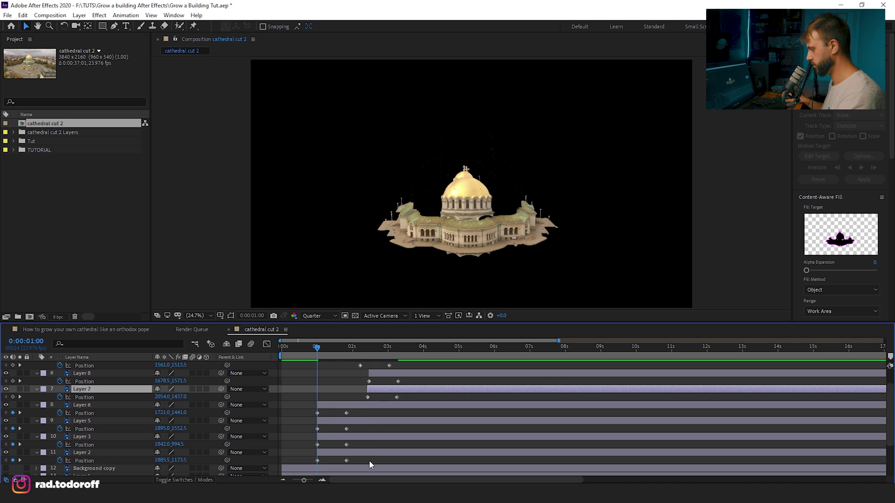
{"action": "left_click_drag", "start_coordinate": [327, 406], "coordinate": [382, 413]}
{"action": "scroll", "coordinate": [368, 401], "scroll_direction": "up", "scroll_amount": 3}
Shift Layer 11 in time so it starts rising at 1:19, when Layer 12 reaches its place
{"action": "left_click_drag", "start_coordinate": [330, 354], "coordinate": [335, 355]}
{"action": "left_click_drag", "start_coordinate": [342, 398], "coordinate": [365, 398]}
{"action": "left_click_drag", "start_coordinate": [334, 350], "coordinate": [368, 359]}
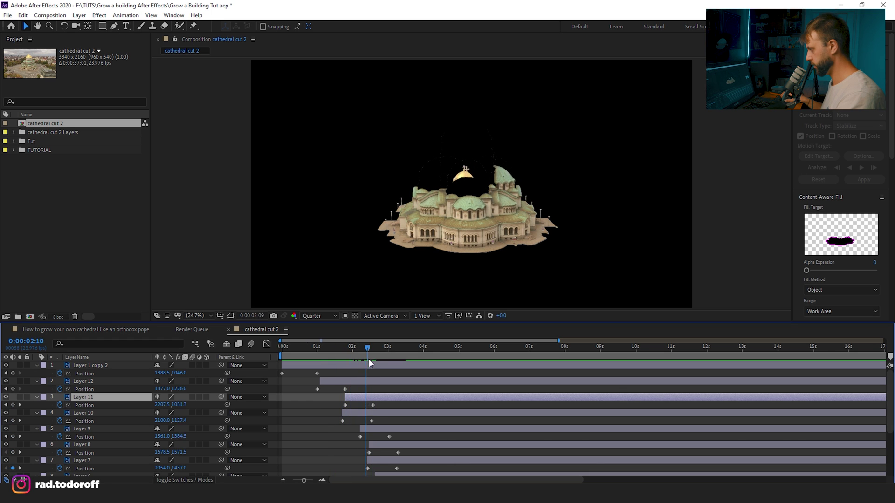
Shift Layers 9 through 5 earlier, starting Layer 9 at about 1:21 and each following layer slightly after the previous one
{"action": "mouse_move", "coordinate": [373, 429]}
{"action": "left_mouse_down"}
{"action": "mouse_move", "coordinate": [387, 433]}
{"action": "mouse_move", "coordinate": [362, 432]}
{"action": "left_mouse_up"}
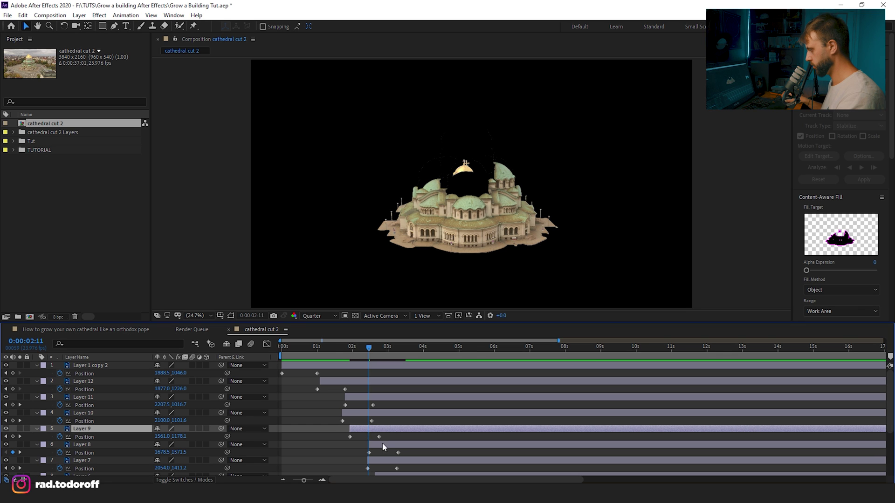
{"action": "left_click_drag", "start_coordinate": [385, 448], "coordinate": [369, 463]}
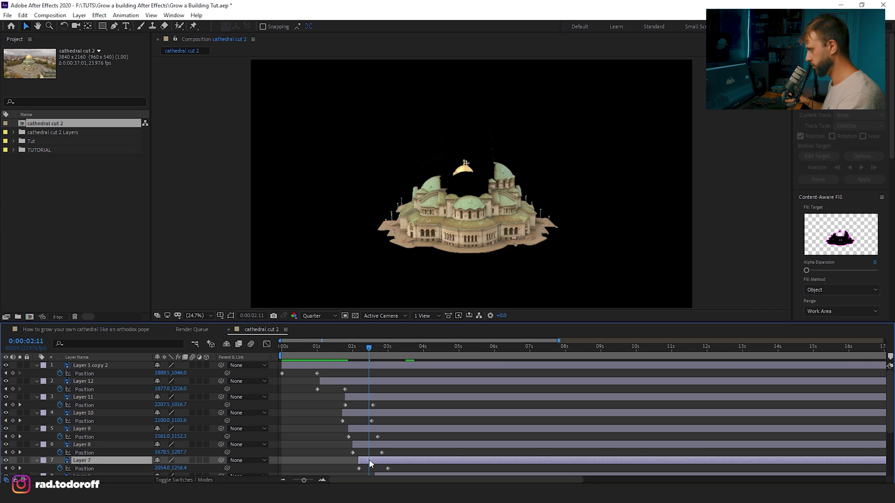
{"action": "scroll", "coordinate": [388, 447], "scroll_direction": "down", "scroll_amount": 3}
{"action": "left_click_drag", "start_coordinate": [392, 409], "coordinate": [389, 437]}
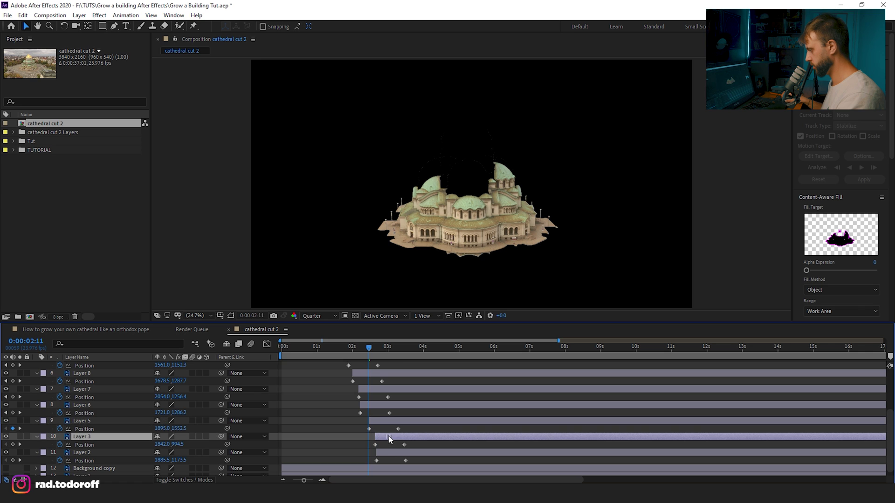
{"action": "left_click", "coordinate": [390, 452]}
Preview the staggered rise from 1:13 and inspect the dome pieces around 2:18
{"action": "left_click_drag", "start_coordinate": [356, 349], "coordinate": [336, 349]}
{"action": "key", "text": "space"}
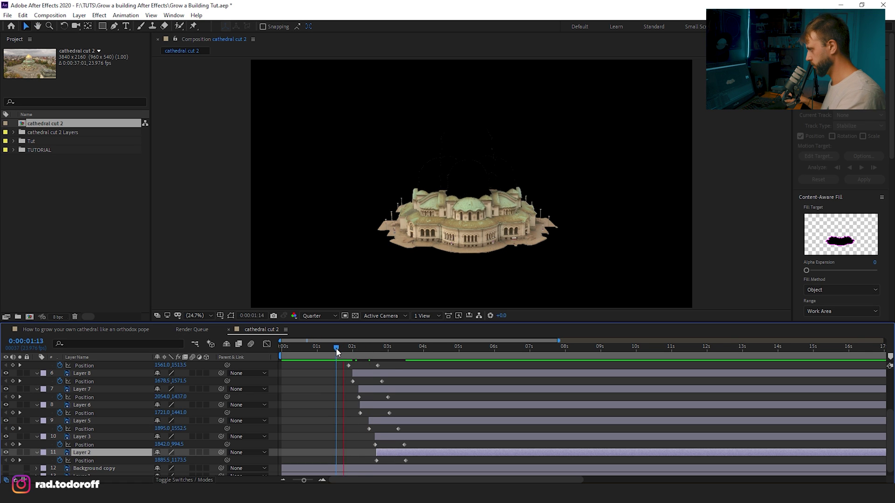
{"action": "left_click_drag", "start_coordinate": [424, 348], "coordinate": [380, 358]}
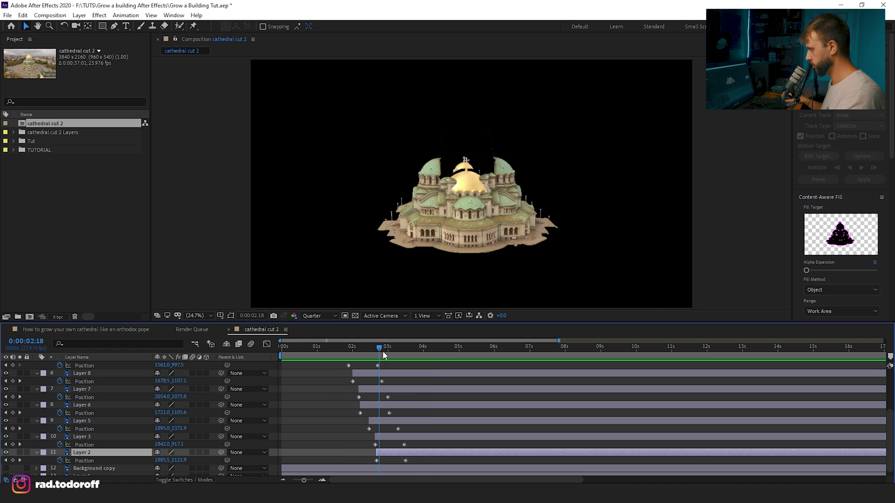
Shift Layer 2 to start at about 3:08, and move Layer 3 below it with its rise starting at about 3:12
{"action": "mouse_move", "coordinate": [391, 454]}
{"action": "left_mouse_down"}
{"action": "mouse_move", "coordinate": [399, 453]}
{"action": "mouse_move", "coordinate": [384, 455]}
{"action": "left_mouse_up"}
{"action": "key", "text": "ctrl+z"}
{"action": "left_click_drag", "start_coordinate": [390, 356], "coordinate": [402, 353]}
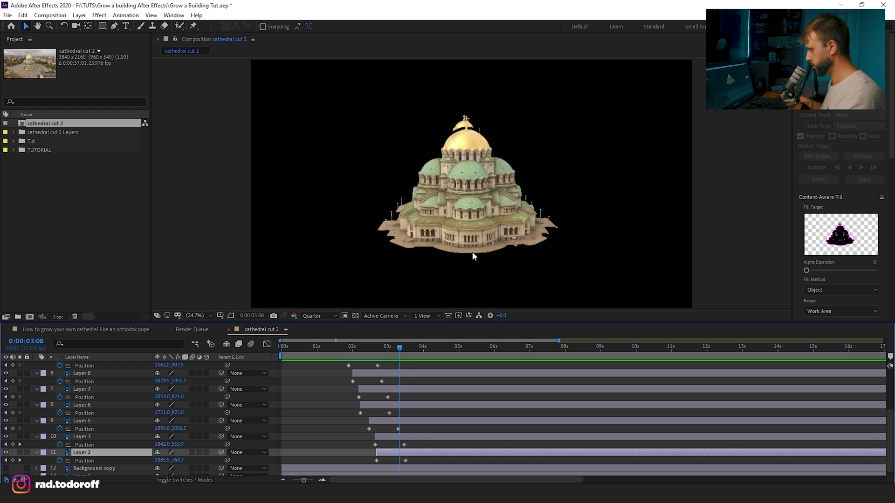
{"action": "left_click_drag", "start_coordinate": [410, 454], "coordinate": [412, 436]}
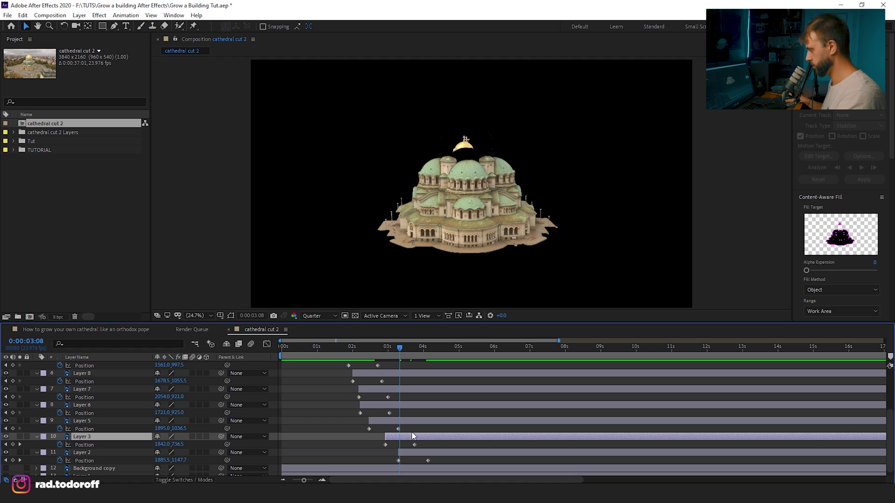
{"action": "left_click_drag", "start_coordinate": [104, 440], "coordinate": [109, 459]}
{"action": "left_click_drag", "start_coordinate": [407, 451], "coordinate": [430, 457]}
Shift Layers 5, 6, 7 and 8 slightly later in the timeline, and preview the rise from 1:21
{"action": "mouse_move", "coordinate": [400, 348]}
{"action": "left_mouse_down"}
{"action": "mouse_move", "coordinate": [264, 349]}
{"action": "mouse_move", "coordinate": [410, 348]}
{"action": "mouse_move", "coordinate": [369, 348]}
{"action": "mouse_move", "coordinate": [384, 350]}
{"action": "left_mouse_up"}
{"action": "left_click_drag", "start_coordinate": [380, 421], "coordinate": [385, 406]}
{"action": "left_click_drag", "start_coordinate": [380, 390], "coordinate": [385, 389]}
{"action": "left_click_drag", "start_coordinate": [378, 374], "coordinate": [348, 364]}
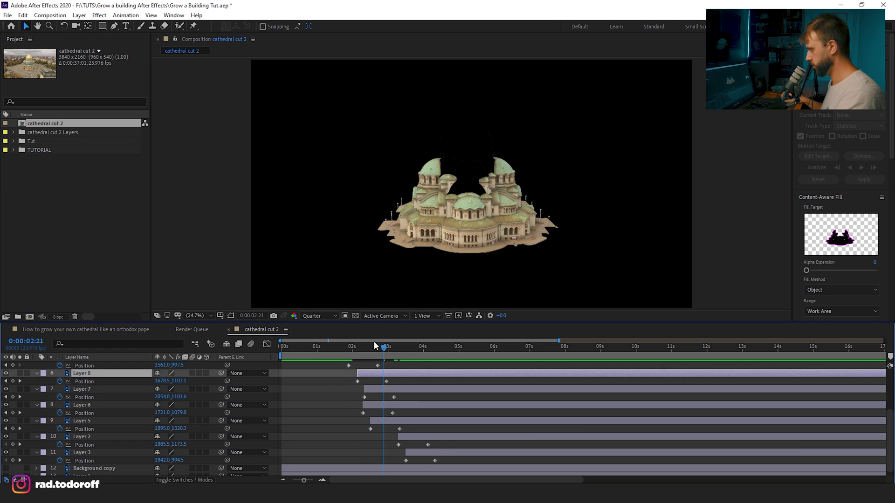
{"action": "key", "text": "space"}
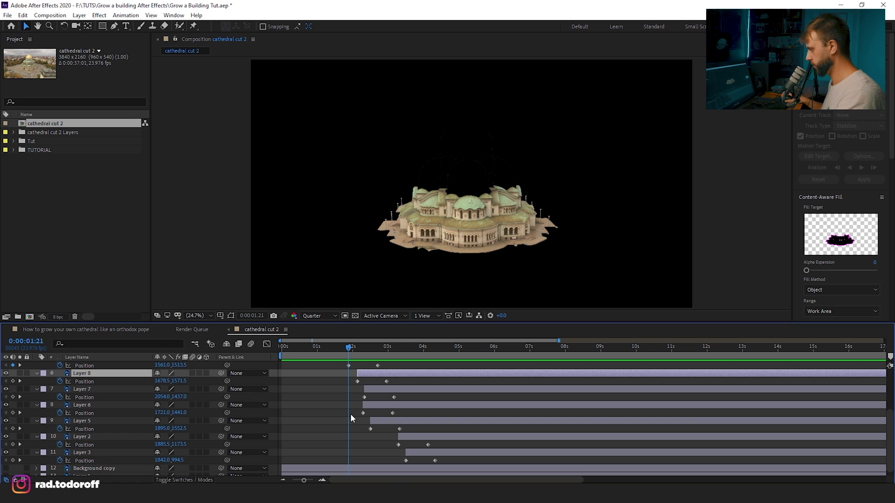
Select Layer 9 and toggle its visibility to identify which cathedral piece it holds
{"action": "scroll", "coordinate": [351, 414], "scroll_direction": "up", "scroll_amount": 3}
{"action": "left_click", "coordinate": [354, 405]}
{"action": "left_click", "coordinate": [6, 406]}
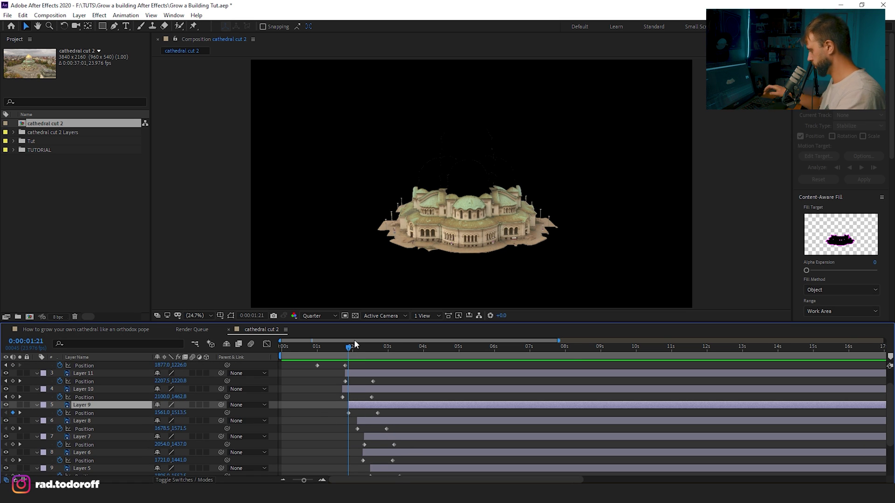
Trim the start of Layer 9 to 2:01, shortly after its rise begins
{"action": "key", "text": "Page_Down"}
{"action": "key", "text": "Page_Down"}
{"action": "key", "text": "Page_Down"}
{"action": "key", "text": "alt+bracketleft"}
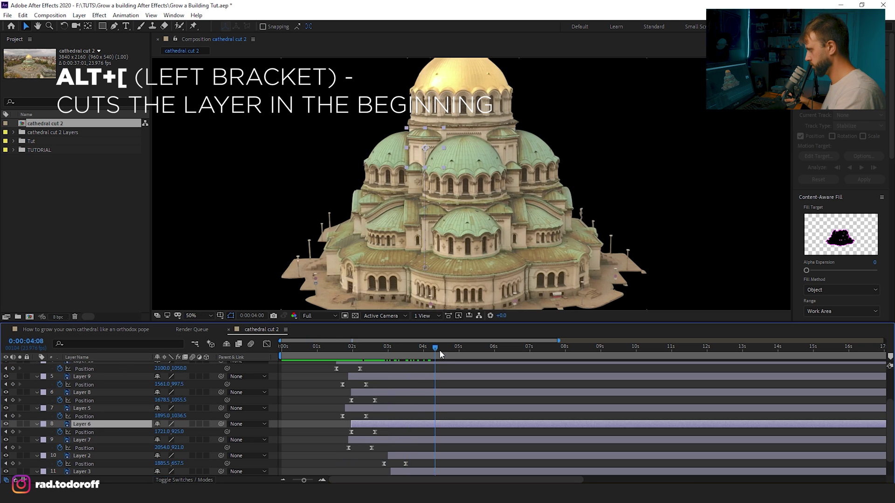
Select all layers in the cathedral cut 2 composition and enable motion blur on them
{"action": "left_click_drag", "start_coordinate": [440, 351], "coordinate": [387, 348]}
{"action": "key", "text": "ctrl+a"}
{"action": "scroll", "coordinate": [126, 409], "scroll_direction": "down", "scroll_amount": 3}
{"action": "scroll", "coordinate": [127, 410], "scroll_direction": "up", "scroll_amount": 5}
{"action": "left_click", "coordinate": [192, 365]}
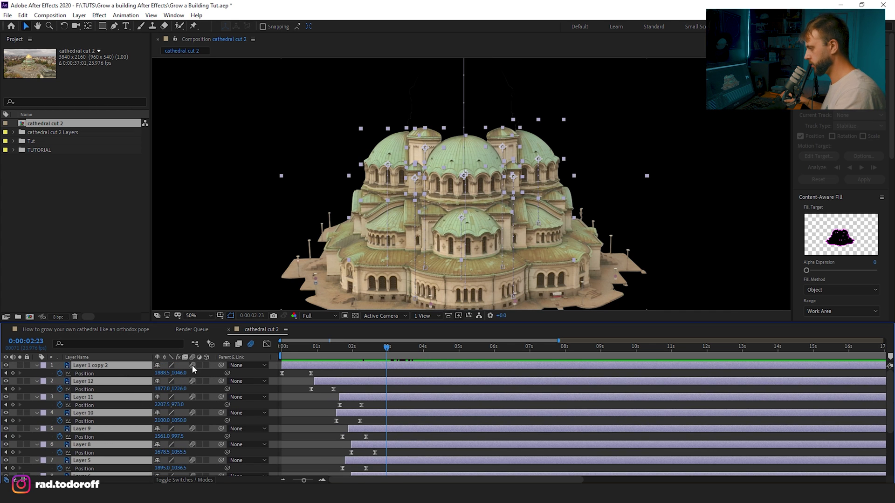
Preview the complete build from 0:00 with motion blur, and scrub through to about 3:09
{"action": "left_click_drag", "start_coordinate": [346, 350], "coordinate": [238, 366]}
{"action": "key", "text": "space"}
{"action": "key", "text": "space"}
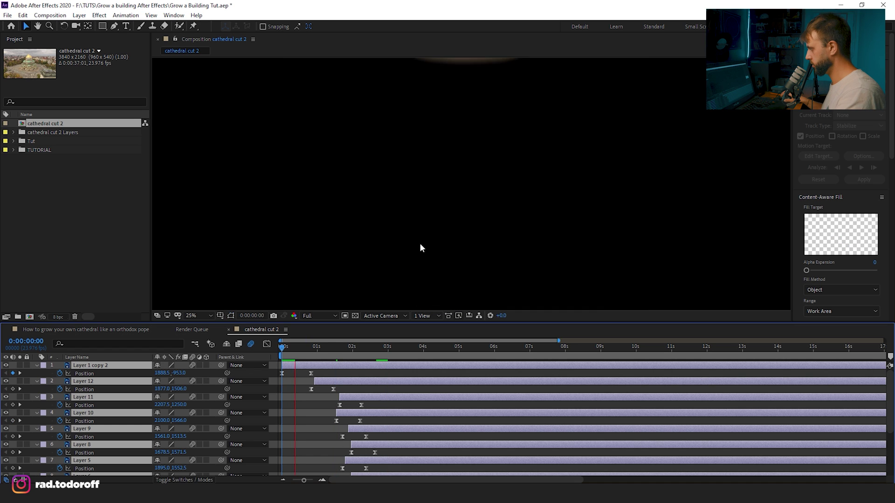
{"action": "key", "text": "comma"}
{"action": "key", "text": "comma"}
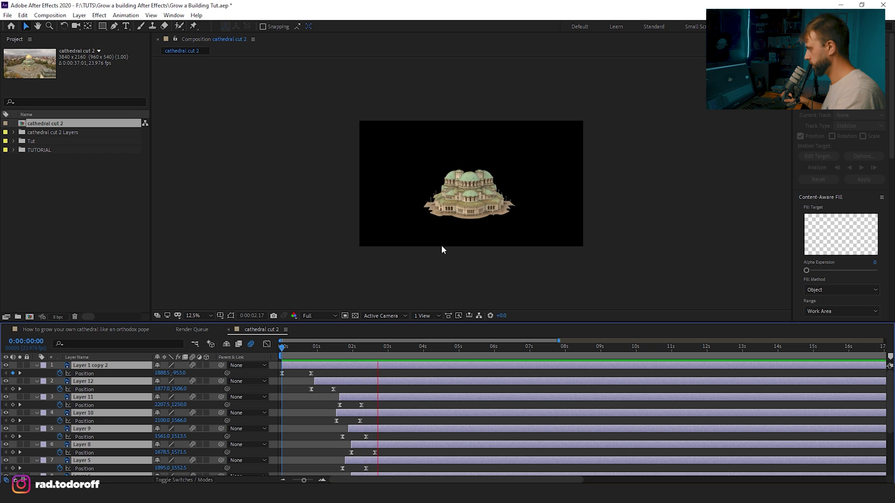
{"action": "left_click_drag", "start_coordinate": [312, 346], "coordinate": [405, 355]}
Deselect the layers, show the Background copy layer, and preview the cathedral growing over the empty square
{"action": "scroll", "coordinate": [69, 434], "scroll_direction": "down", "scroll_amount": 5}
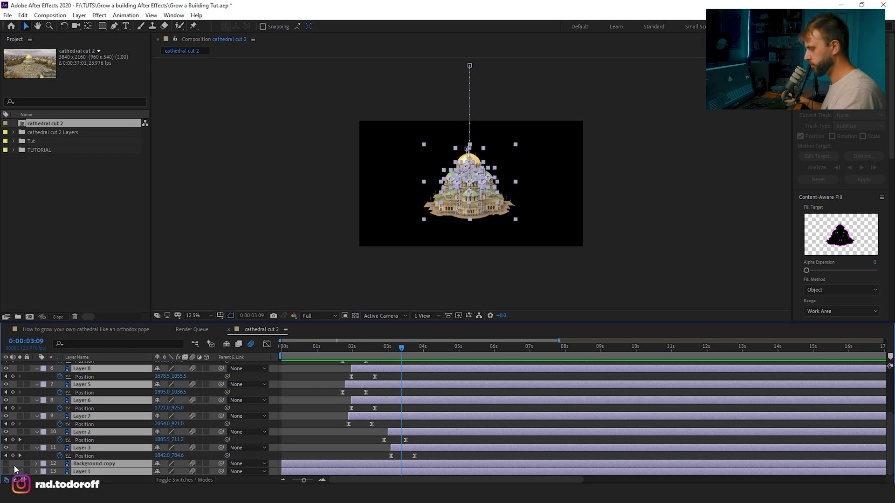
{"action": "key", "text": "F2"}
{"action": "left_click", "coordinate": [5, 465]}
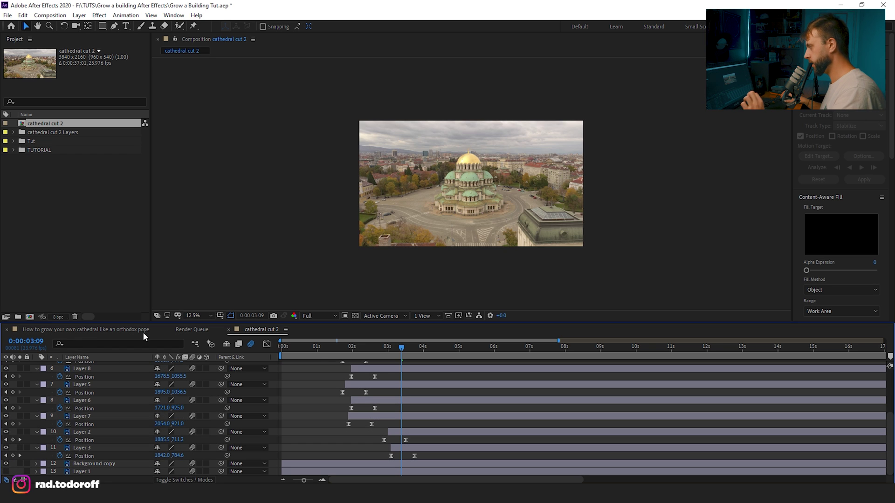
{"action": "left_click_drag", "start_coordinate": [339, 356], "coordinate": [248, 356]}
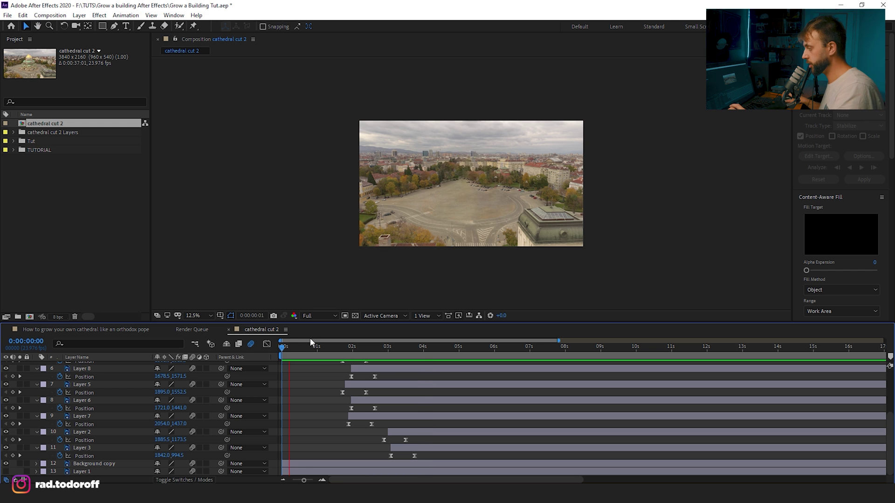
{"action": "key", "text": "space"}
Add the cathedral cut 2 composition above DJI_0061.MP4 in the "How to grow your own cathedral like an orthodox pope" composition
{"action": "left_click", "coordinate": [124, 330]}
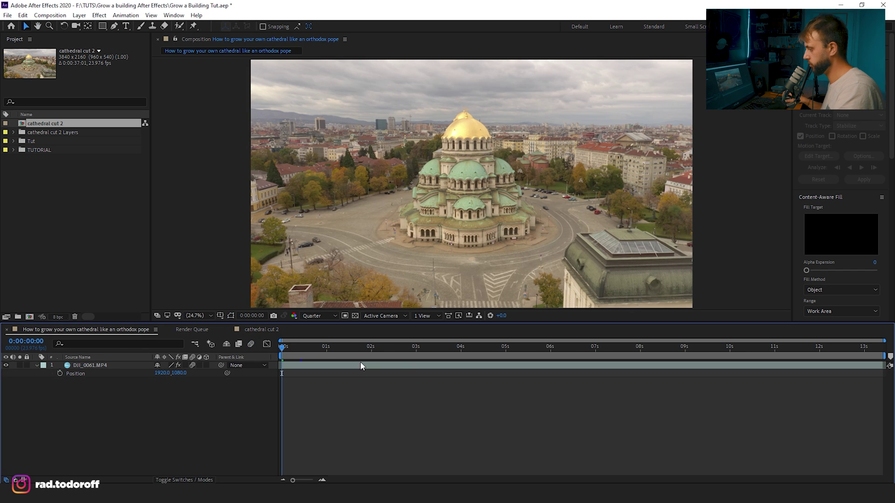
{"action": "left_click", "coordinate": [43, 142]}
{"action": "left_click_drag", "start_coordinate": [46, 124], "coordinate": [112, 365]}
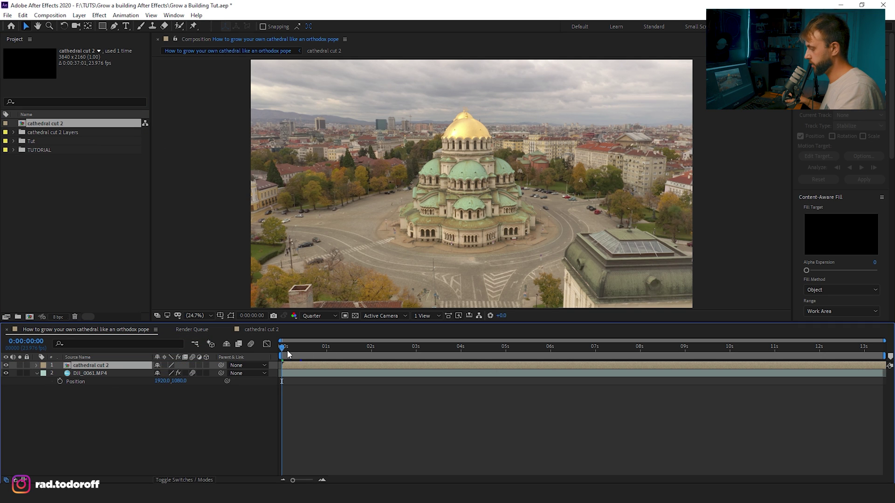
{"action": "left_click_drag", "start_coordinate": [288, 355], "coordinate": [273, 358]}
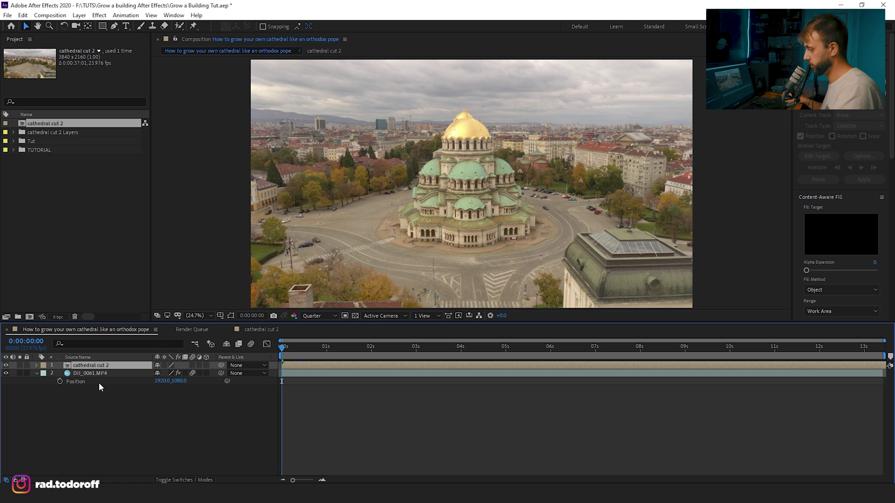
Move the Background copy layer out of cathedral cut 2 into the main composition, between cathedral cut 2 and DJI_0061.MP4
{"action": "double_click", "coordinate": [78, 368]}
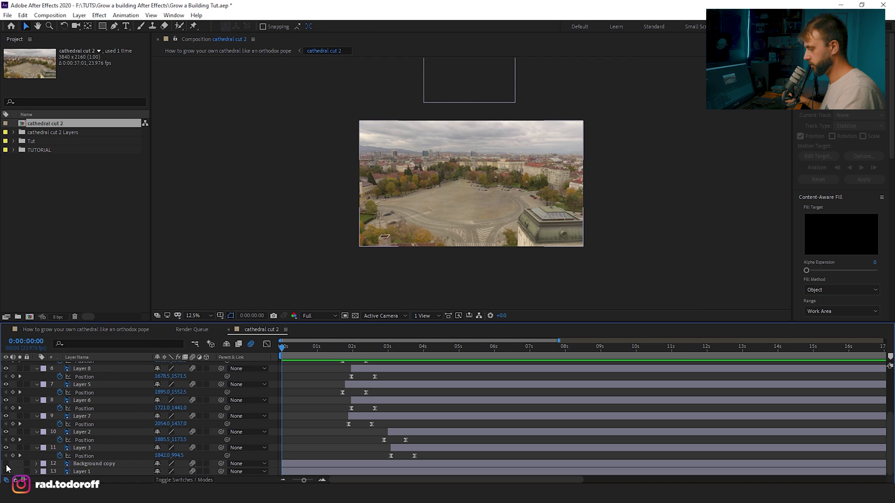
{"action": "left_click", "coordinate": [86, 465]}
{"action": "left_click", "coordinate": [6, 464]}
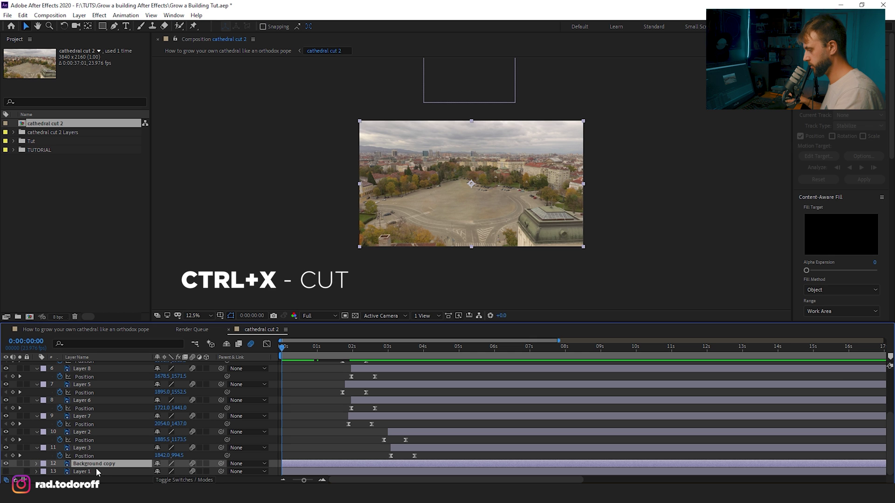
{"action": "key", "text": "ctrl+x"}
{"action": "left_click", "coordinate": [103, 331]}
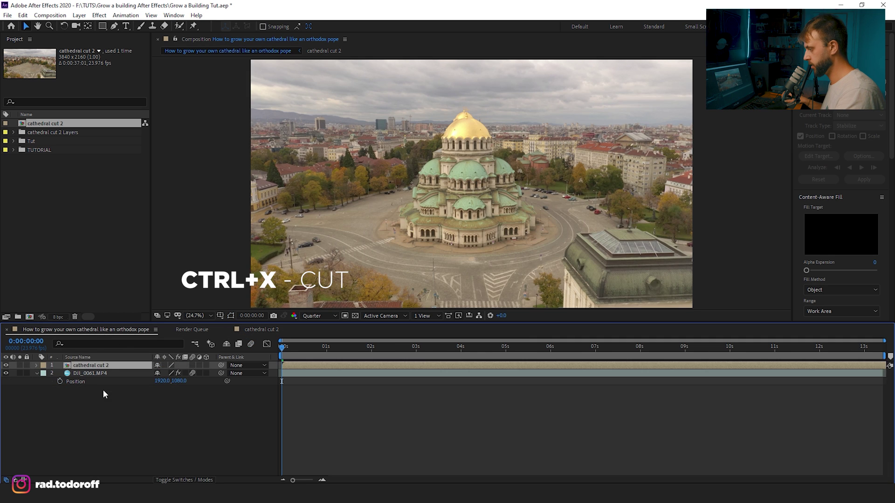
{"action": "key", "text": "ctrl+v"}
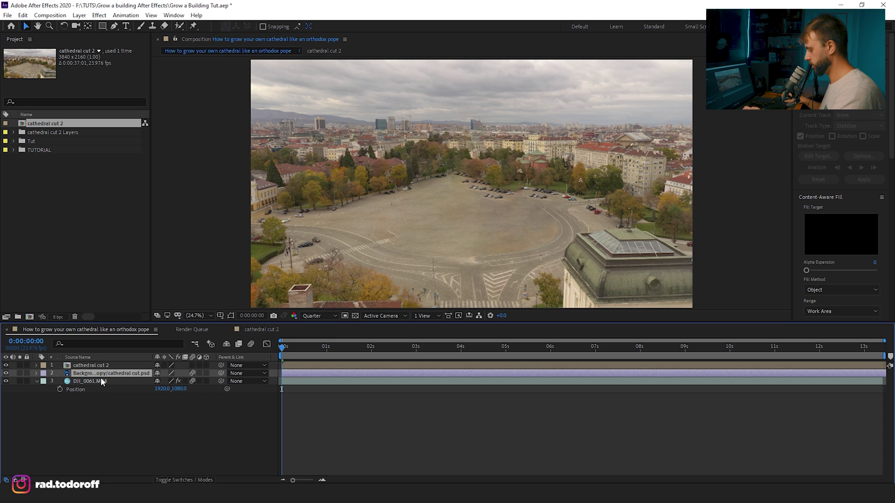
Draw a closed Pen mask on the Background copy layer around the empty square where the cathedral stands
{"action": "left_click", "coordinate": [115, 26]}
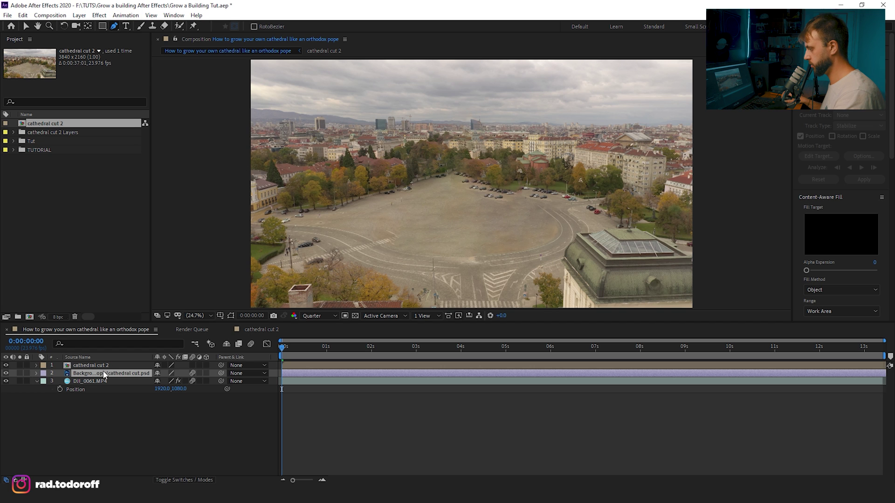
{"action": "left_click", "coordinate": [361, 226]}
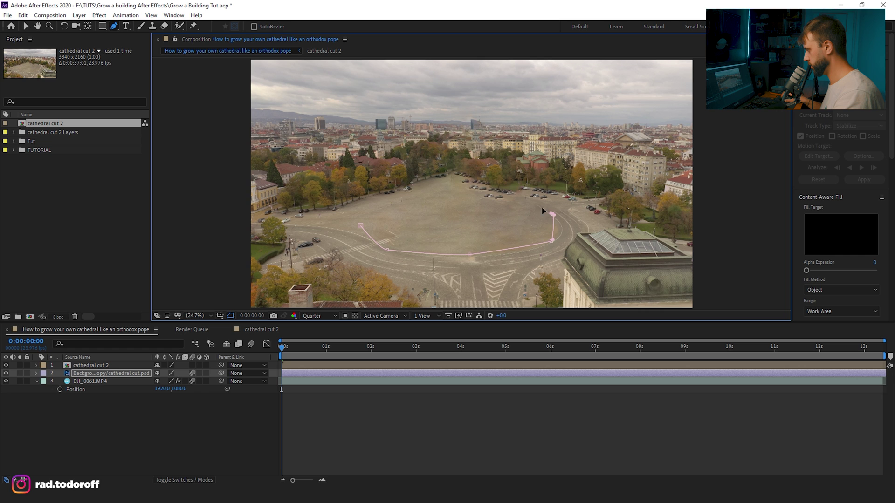
{"action": "left_click_drag", "start_coordinate": [385, 173], "coordinate": [378, 183]}
{"action": "left_click", "coordinate": [361, 227]}
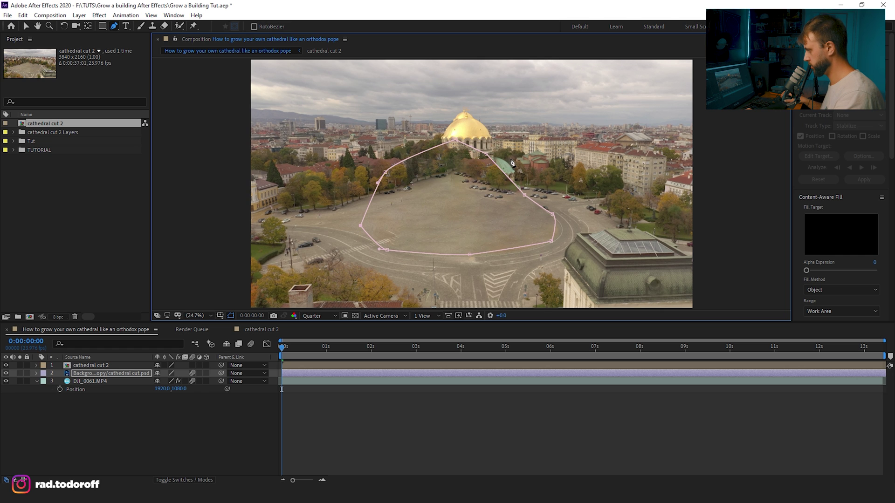
Reshape the mask so its top reaches above the golden dome and its sides enclose the whole cathedral
{"action": "left_click_drag", "start_coordinate": [455, 140], "coordinate": [463, 103]}
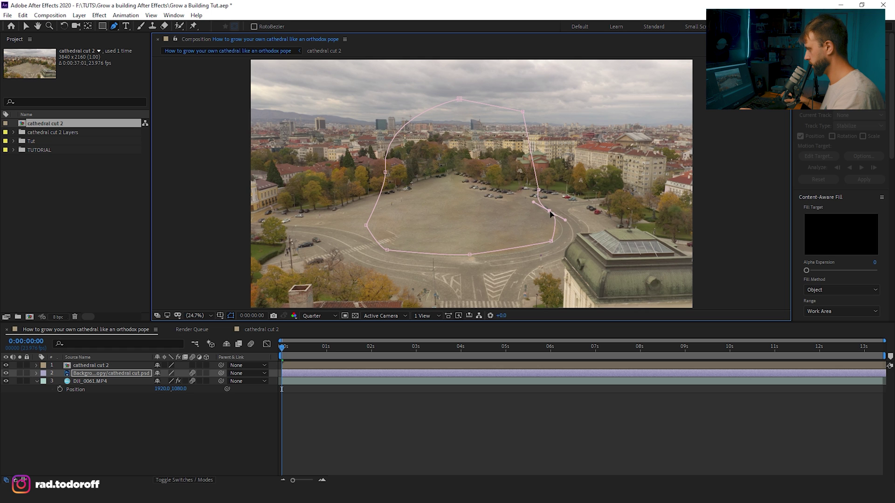
{"action": "mouse_move", "coordinate": [285, 348]}
{"action": "left_mouse_down"}
{"action": "mouse_move", "coordinate": [309, 349]}
{"action": "mouse_move", "coordinate": [281, 350]}
{"action": "left_mouse_up"}
{"action": "scroll", "coordinate": [549, 212], "scroll_direction": "up", "scroll_amount": 4}
{"action": "left_click_drag", "start_coordinate": [588, 225], "coordinate": [616, 294]}
{"action": "key", "text": "ctrl+z"}
{"action": "scroll", "coordinate": [497, 154], "scroll_direction": "down", "scroll_amount": 4}
{"action": "left_click_drag", "start_coordinate": [480, 138], "coordinate": [493, 166]}
Scrub through the first five seconds up close to check the mask's edges against the footage
{"action": "key", "text": "v"}
{"action": "scroll", "coordinate": [492, 153], "scroll_direction": "up", "scroll_amount": 3}
{"action": "left_click_drag", "start_coordinate": [298, 349], "coordinate": [521, 362]}
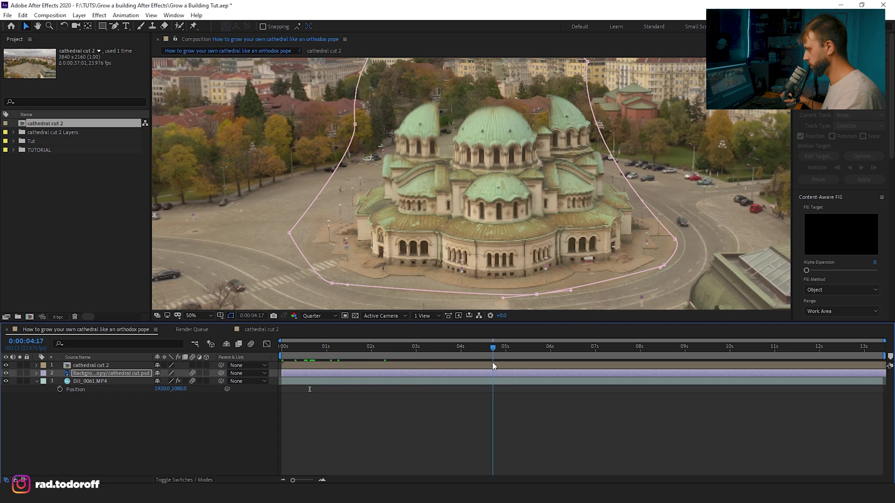
{"action": "left_click_drag", "start_coordinate": [490, 353], "coordinate": [278, 351]}
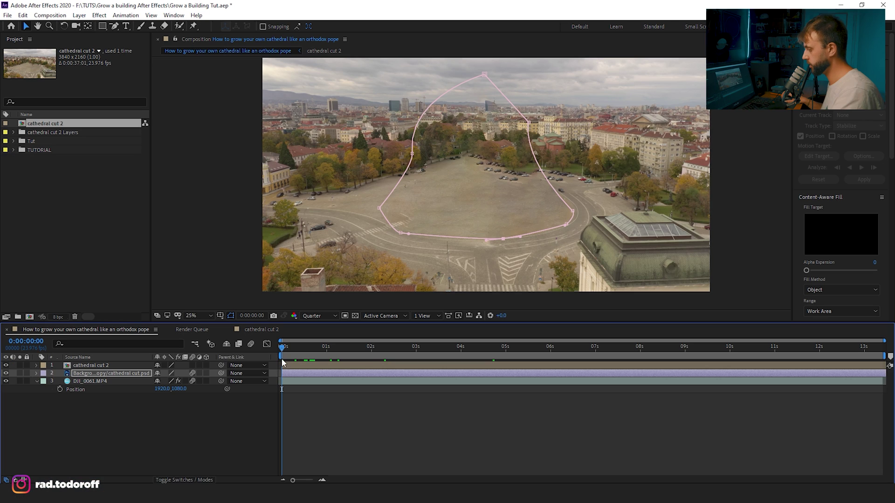
Hide the two upper layers and start a motion track on DJI_0061.MP4 with Position and Rotation enabled
{"action": "left_click", "coordinate": [85, 427]}
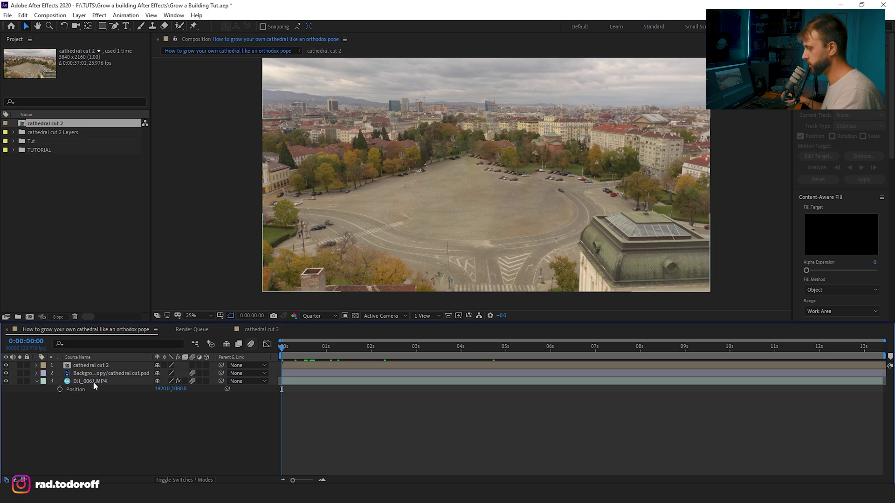
{"action": "left_click", "coordinate": [80, 381]}
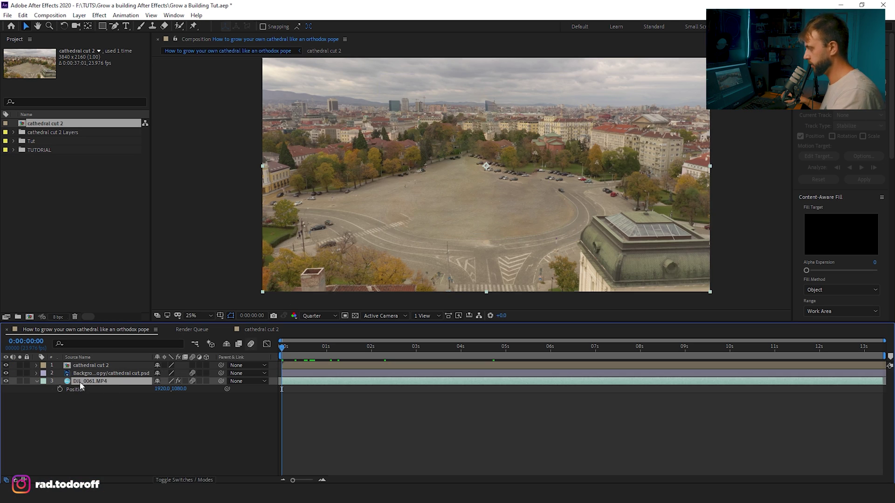
{"action": "left_click_drag", "start_coordinate": [6, 374], "coordinate": [6, 365]}
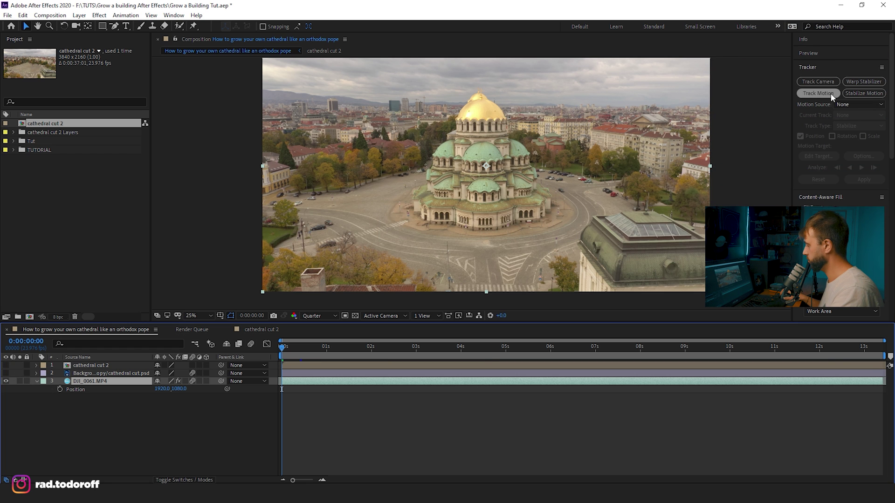
{"action": "left_click", "coordinate": [174, 15]}
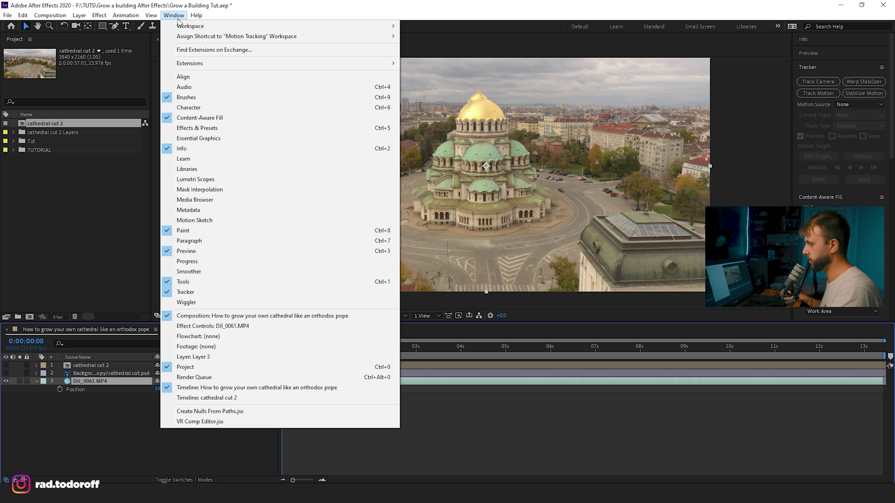
{"action": "left_click", "coordinate": [815, 15]}
{"action": "left_click", "coordinate": [829, 94]}
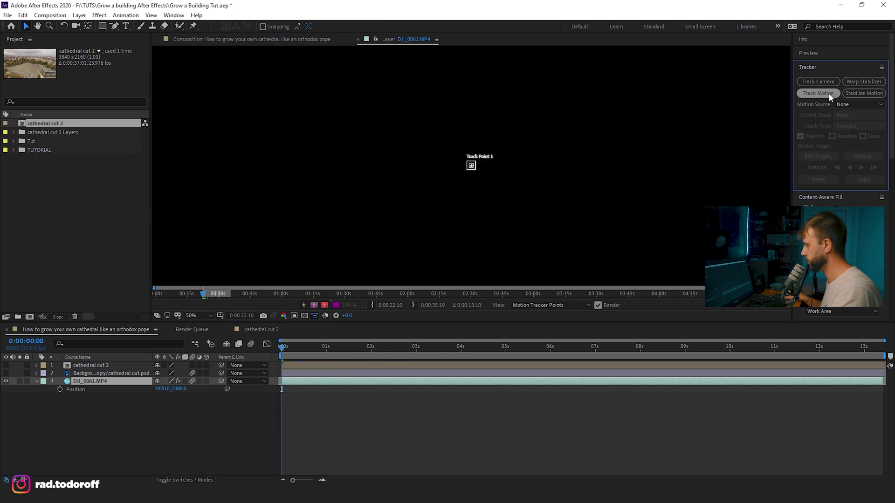
{"action": "left_click", "coordinate": [844, 138]}
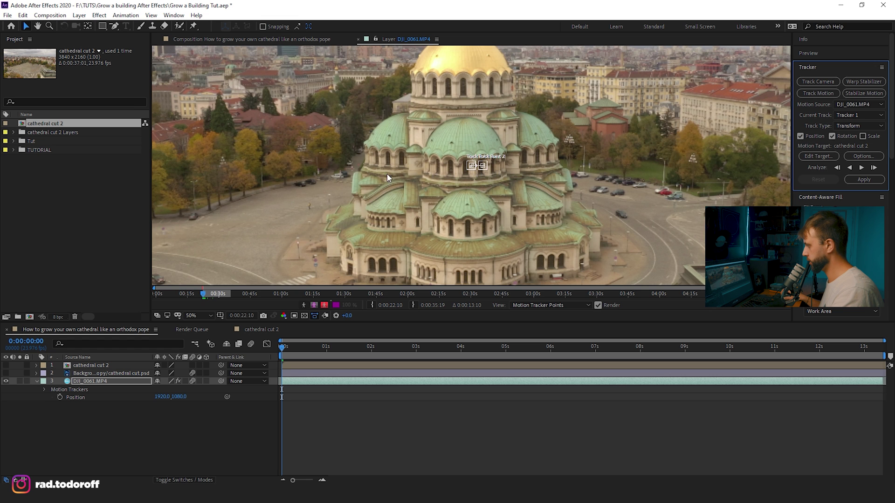
Place Track Point 1 on a background detail just to the left of the cathedral
{"action": "scroll", "coordinate": [569, 174], "scroll_direction": "up", "scroll_amount": 2}
{"action": "left_click_drag", "start_coordinate": [568, 174], "coordinate": [283, 177]}
{"action": "scroll", "coordinate": [304, 179], "scroll_direction": "up", "scroll_amount": 2}
{"action": "left_click_drag", "start_coordinate": [284, 177], "coordinate": [292, 175]}
{"action": "scroll", "coordinate": [293, 176], "scroll_direction": "down", "scroll_amount": 1}
Enlarge Track Point 2's search and feature regions and place it on the parked cars to the right of the cathedral
{"action": "left_click_drag", "start_coordinate": [679, 213], "coordinate": [297, 226]}
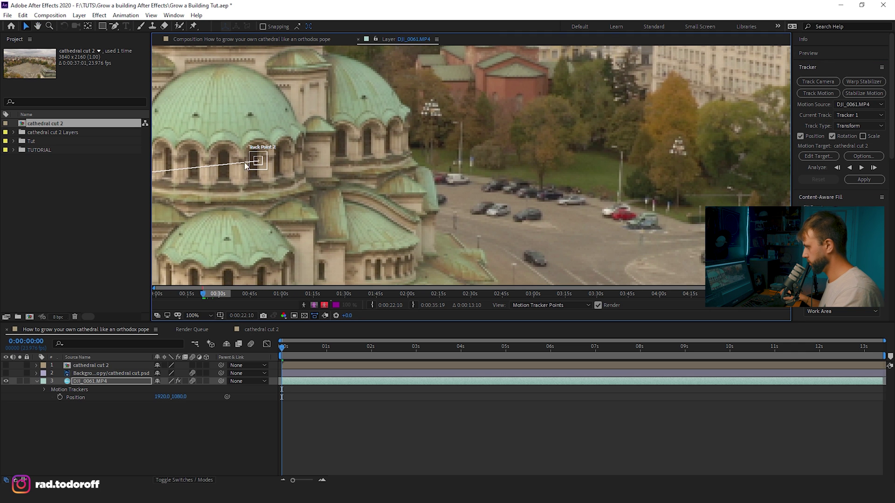
{"action": "left_click", "coordinate": [269, 159]}
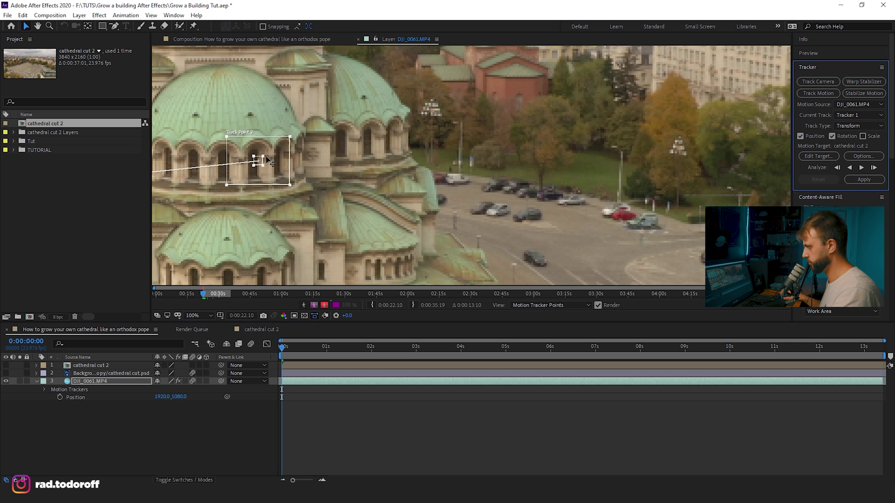
{"action": "left_click_drag", "start_coordinate": [269, 161], "coordinate": [444, 148]}
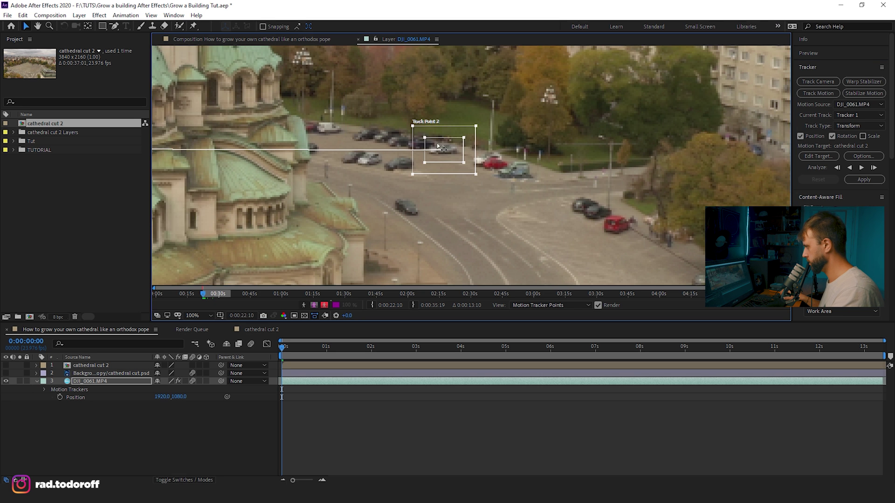
Analyze the track forward from 0:00 to about 7:03
{"action": "scroll", "coordinate": [503, 156], "scroll_direction": "down", "scroll_amount": 3}
{"action": "left_click", "coordinate": [861, 169]}
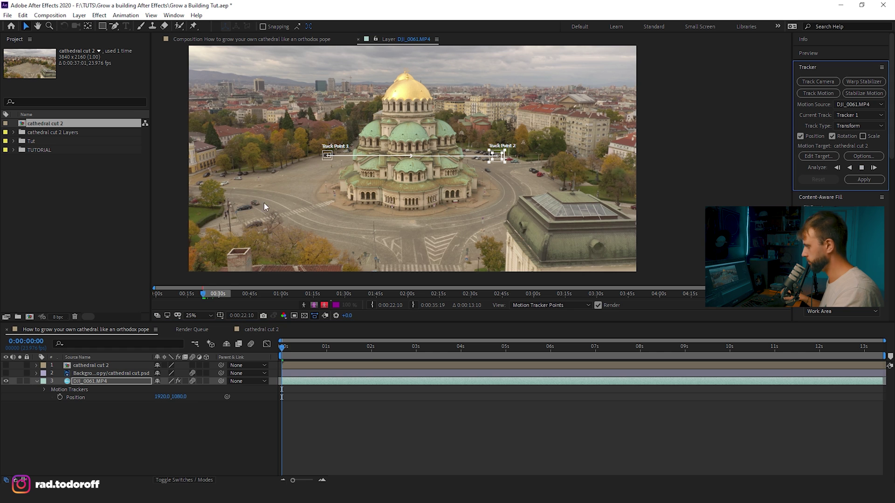
{"action": "left_click_drag", "start_coordinate": [603, 349], "coordinate": [584, 348]}
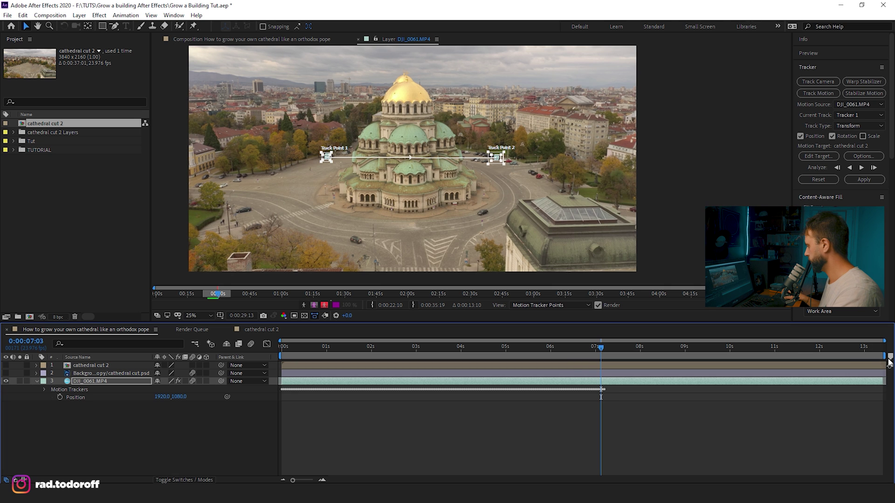
End the work area at about 7:03, where the tracking data stops, and trim the composition to the work area
{"action": "left_click_drag", "start_coordinate": [889, 360], "coordinate": [602, 356]}
{"action": "right_click", "coordinate": [562, 357]}
{"action": "left_click", "coordinate": [586, 383]}
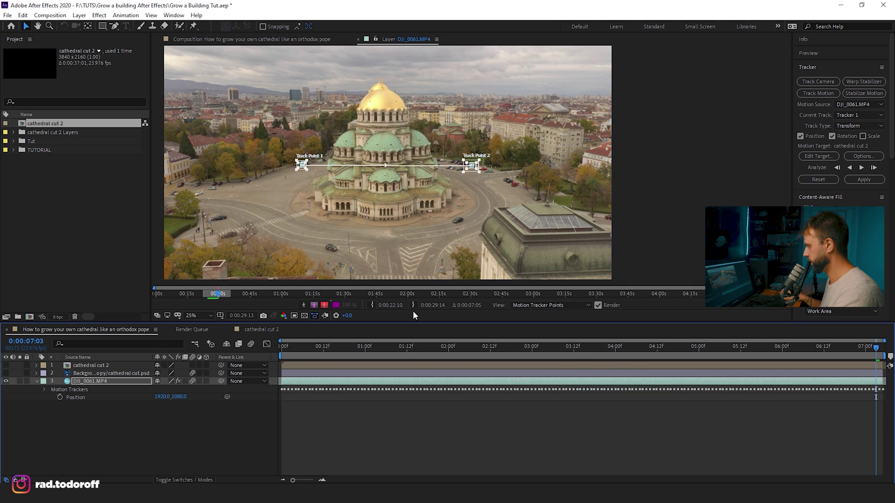
Add a null object to the main composition above DJI_0061.MP4
{"action": "left_click", "coordinate": [334, 348]}
{"action": "right_click", "coordinate": [134, 448]}
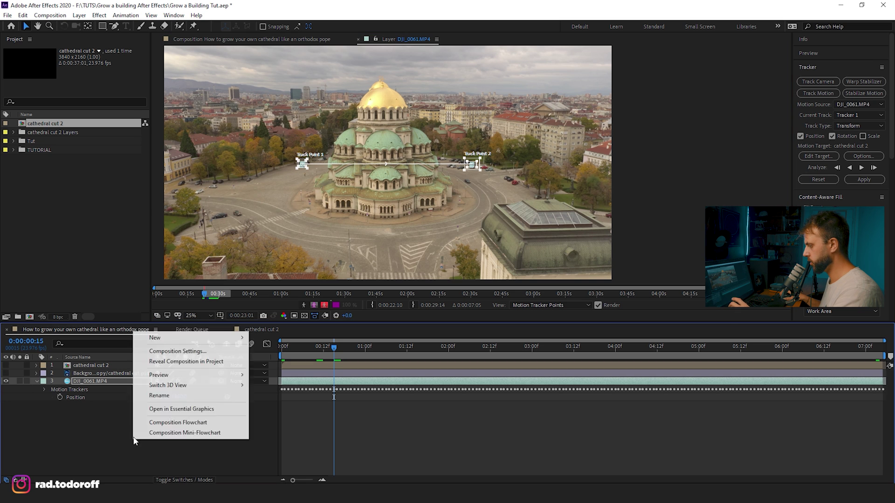
{"action": "mouse_move", "coordinate": [187, 338]}
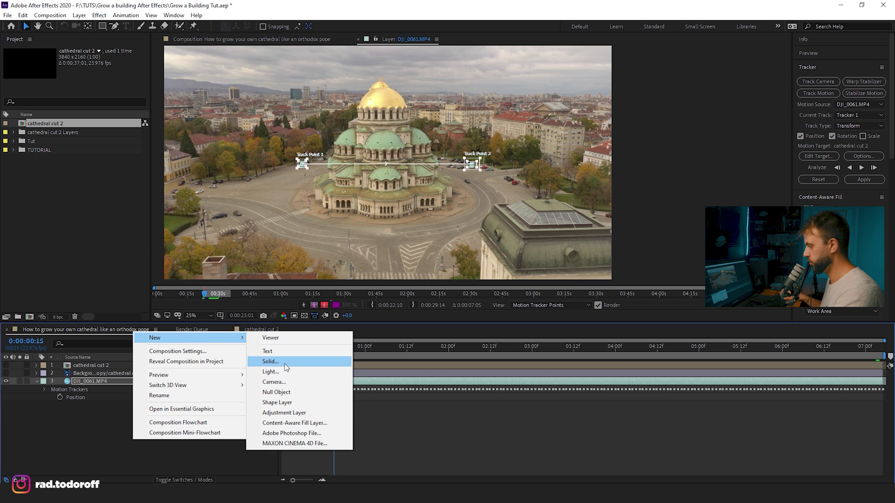
{"action": "left_click", "coordinate": [288, 392]}
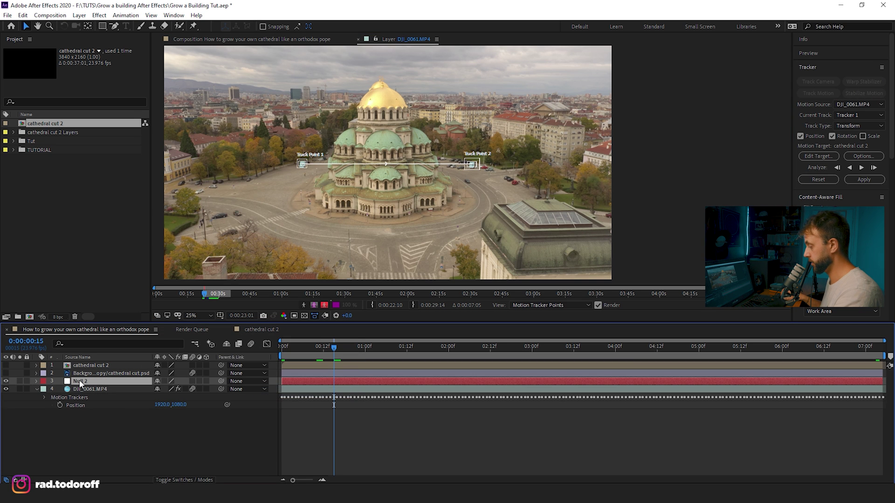
Set Null 2 as the motion target of DJI_0061.MP4's Tracker 1 and apply the tracking data to it
{"action": "left_click", "coordinate": [435, 390]}
{"action": "left_click", "coordinate": [821, 158]}
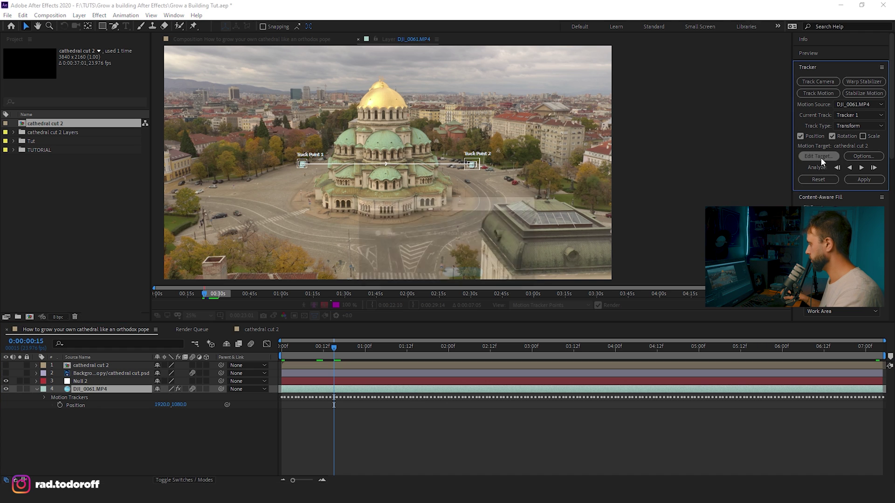
{"action": "left_click", "coordinate": [466, 233]}
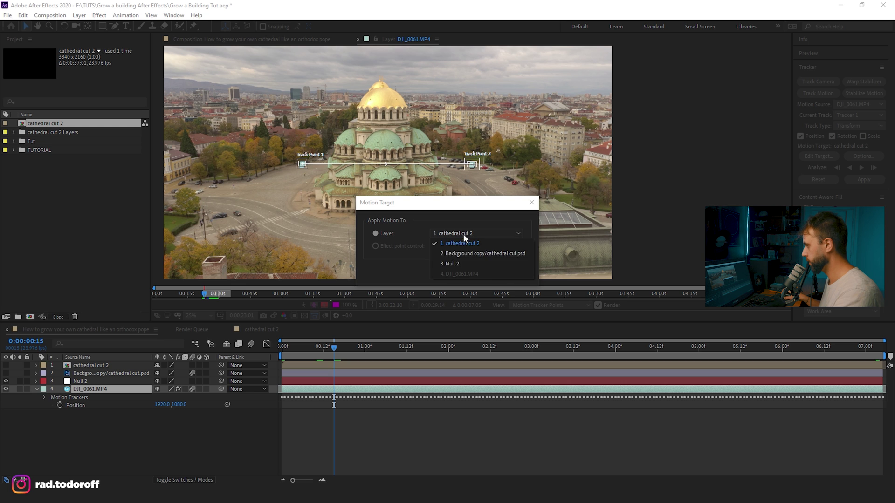
{"action": "left_click", "coordinate": [467, 260]}
{"action": "left_click", "coordinate": [464, 274]}
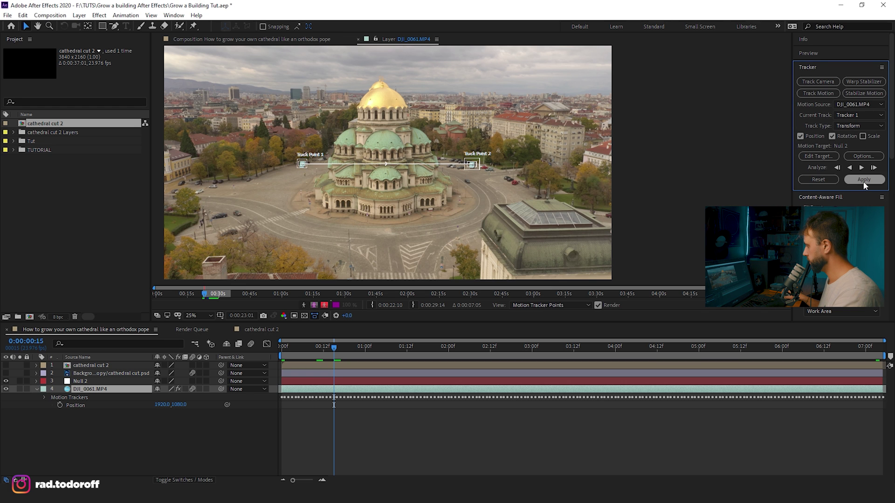
{"action": "left_click", "coordinate": [864, 180]}
{"action": "left_click", "coordinate": [452, 260]}
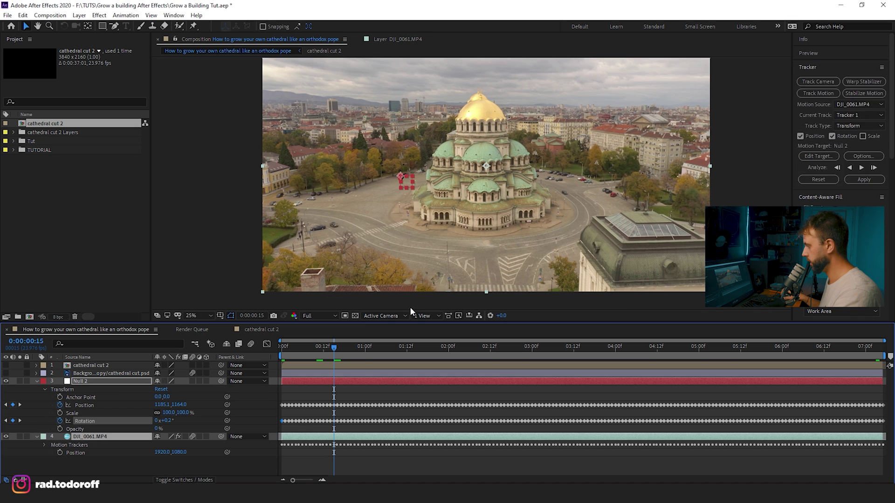
{"action": "left_click", "coordinate": [91, 457]}
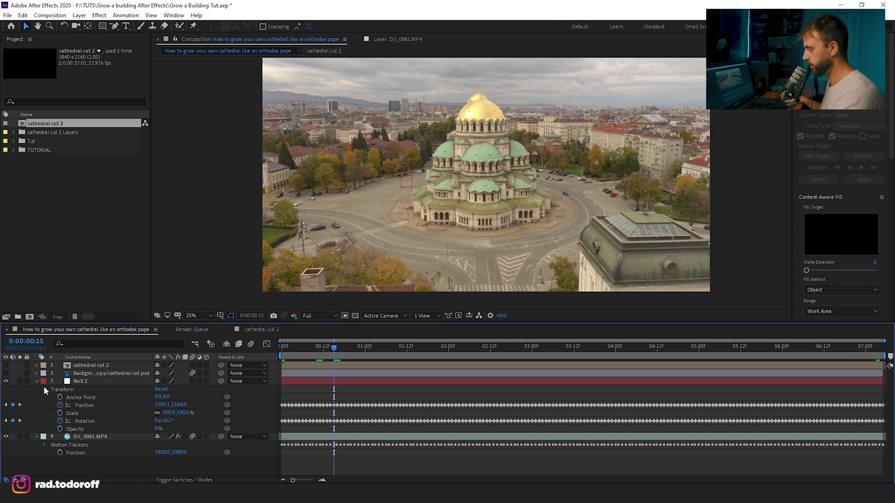
Parent the cathedral cut 2 and Background copy layers to Null 2 at time 0:00 and make both layers visible
{"action": "left_click", "coordinate": [85, 382]}
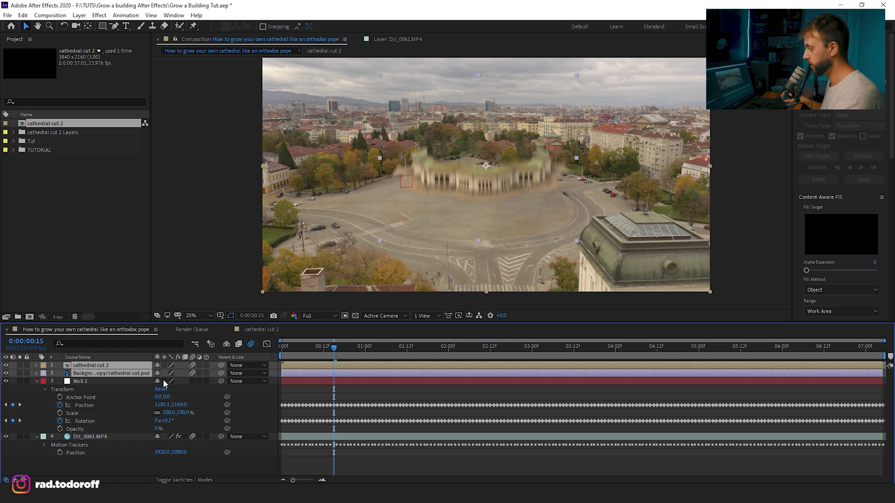
{"action": "left_click", "coordinate": [6, 373]}
{"action": "mouse_move", "coordinate": [221, 365]}
{"action": "left_mouse_down"}
{"action": "mouse_move", "coordinate": [208, 378]}
{"action": "mouse_move", "coordinate": [95, 385]}
{"action": "mouse_move", "coordinate": [220, 367]}
{"action": "left_mouse_up"}
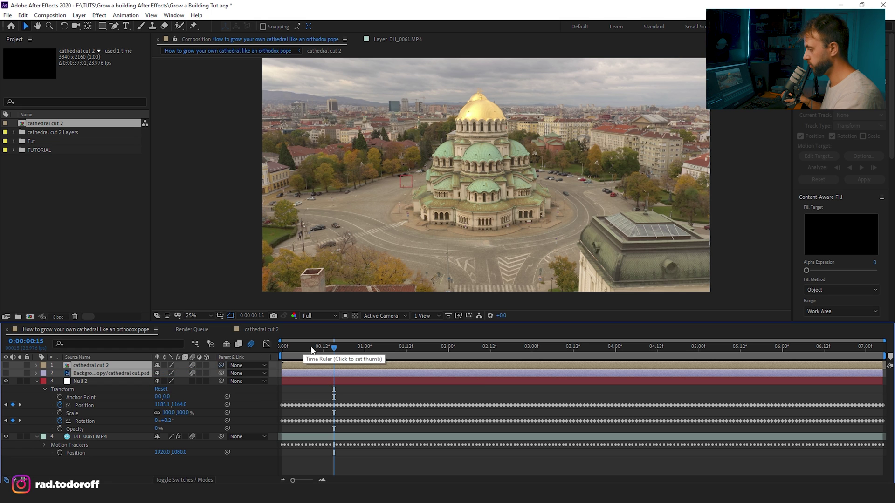
{"action": "left_click_drag", "start_coordinate": [296, 359], "coordinate": [275, 358]}
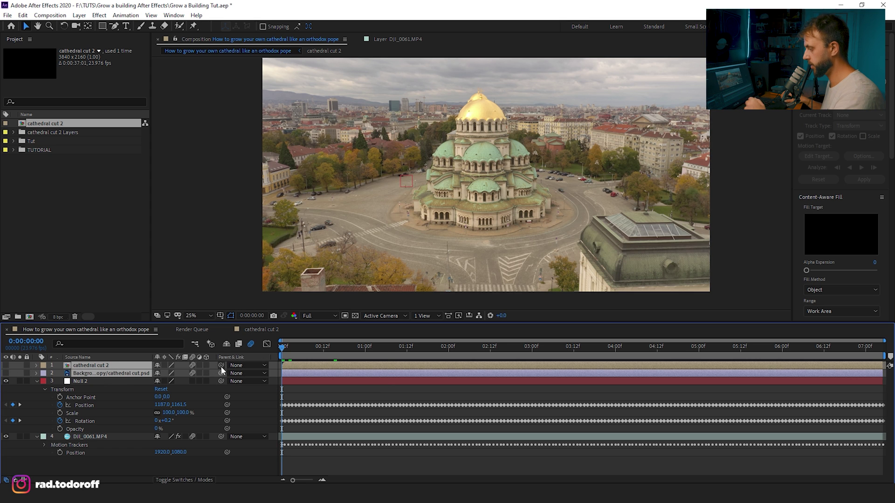
{"action": "left_click_drag", "start_coordinate": [221, 366], "coordinate": [95, 382]}
{"action": "left_click_drag", "start_coordinate": [7, 366], "coordinate": [6, 374]}
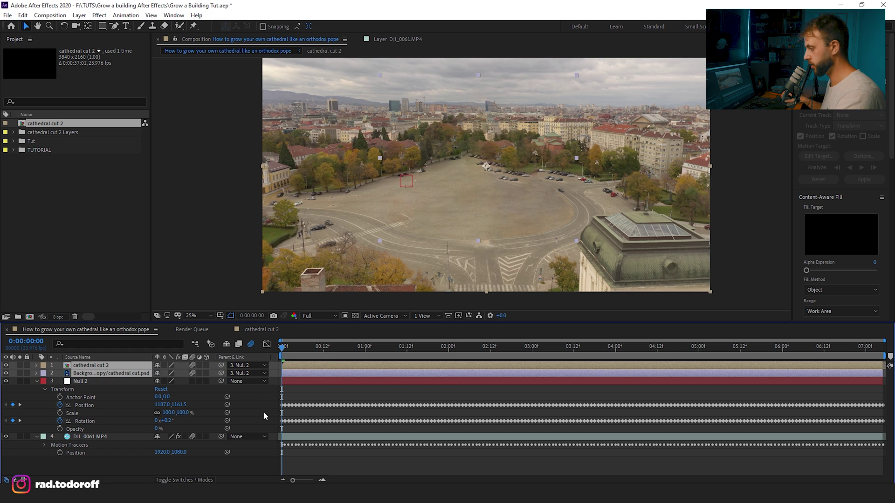
Preview the composition from the start to check how the cathedral and clean background follow the drone footage
{"action": "left_click", "coordinate": [352, 470]}
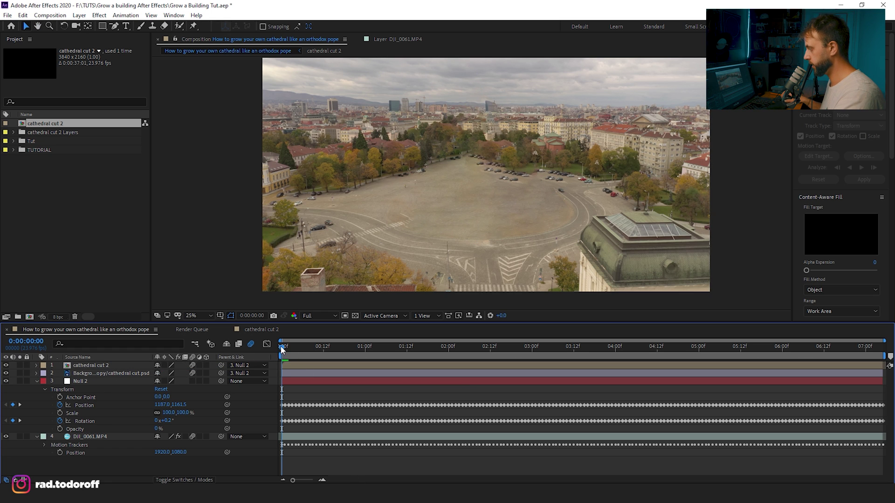
{"action": "key", "text": "space"}
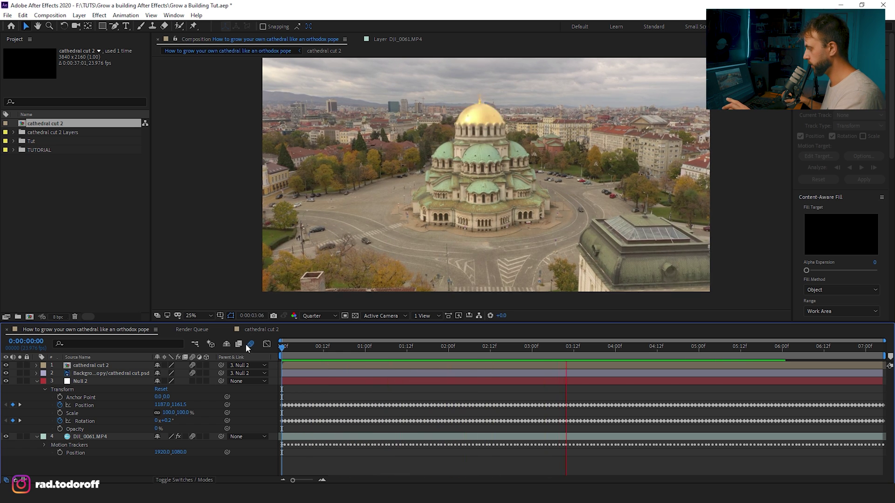
{"action": "left_click", "coordinate": [451, 194]}
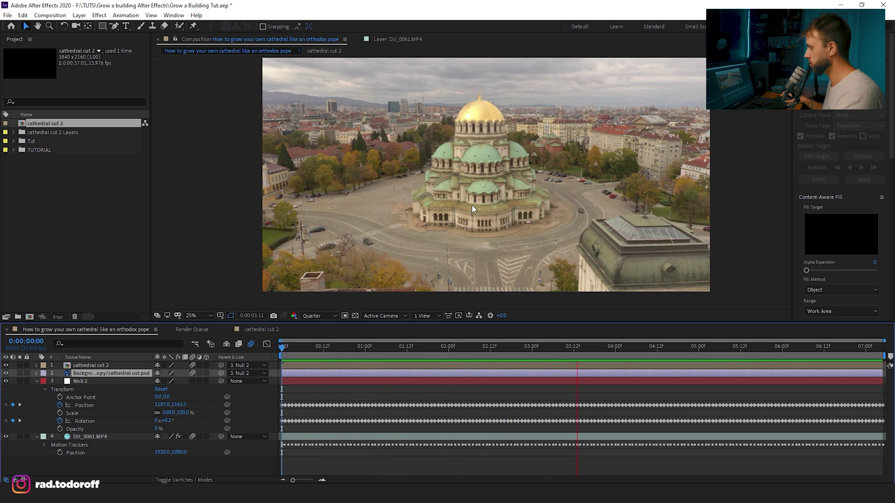